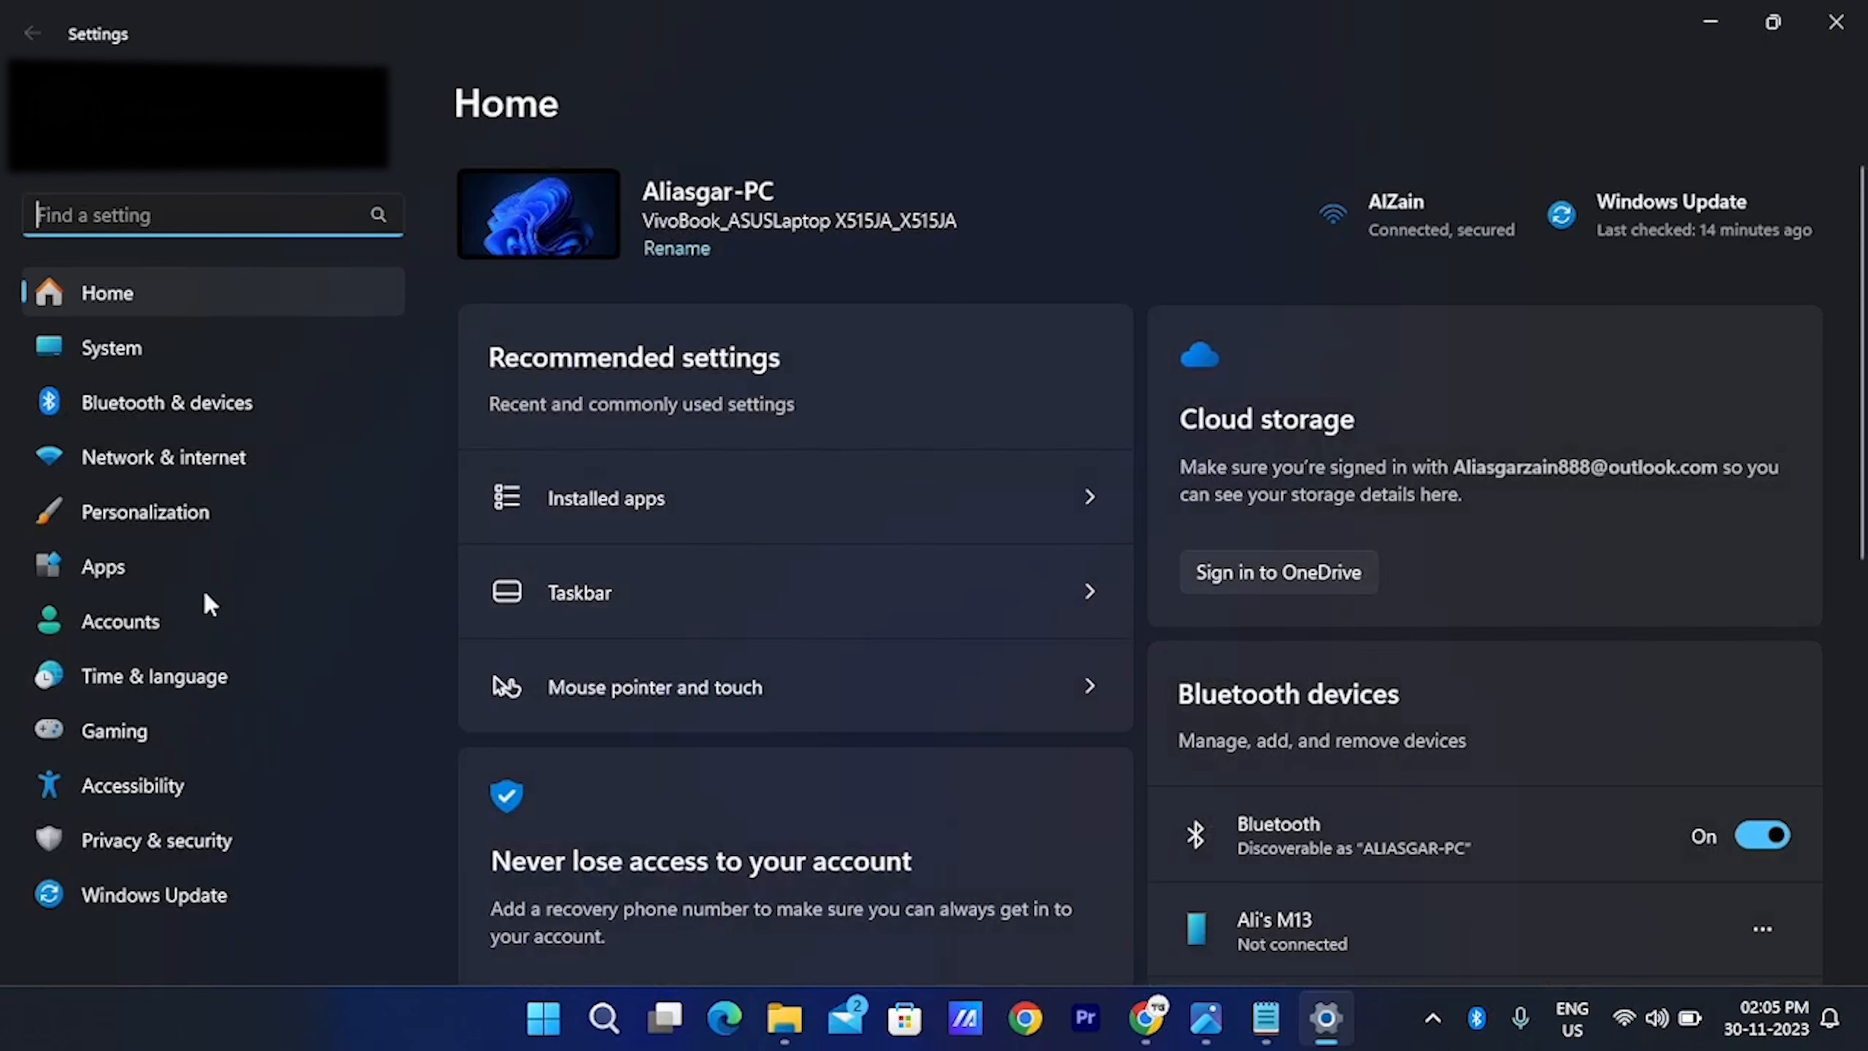
# Open the desktop icon settings from the Themes page of the Personalization settings
pyautogui.click(188, 524)
pyautogui.scroll(-1, 828, 611)
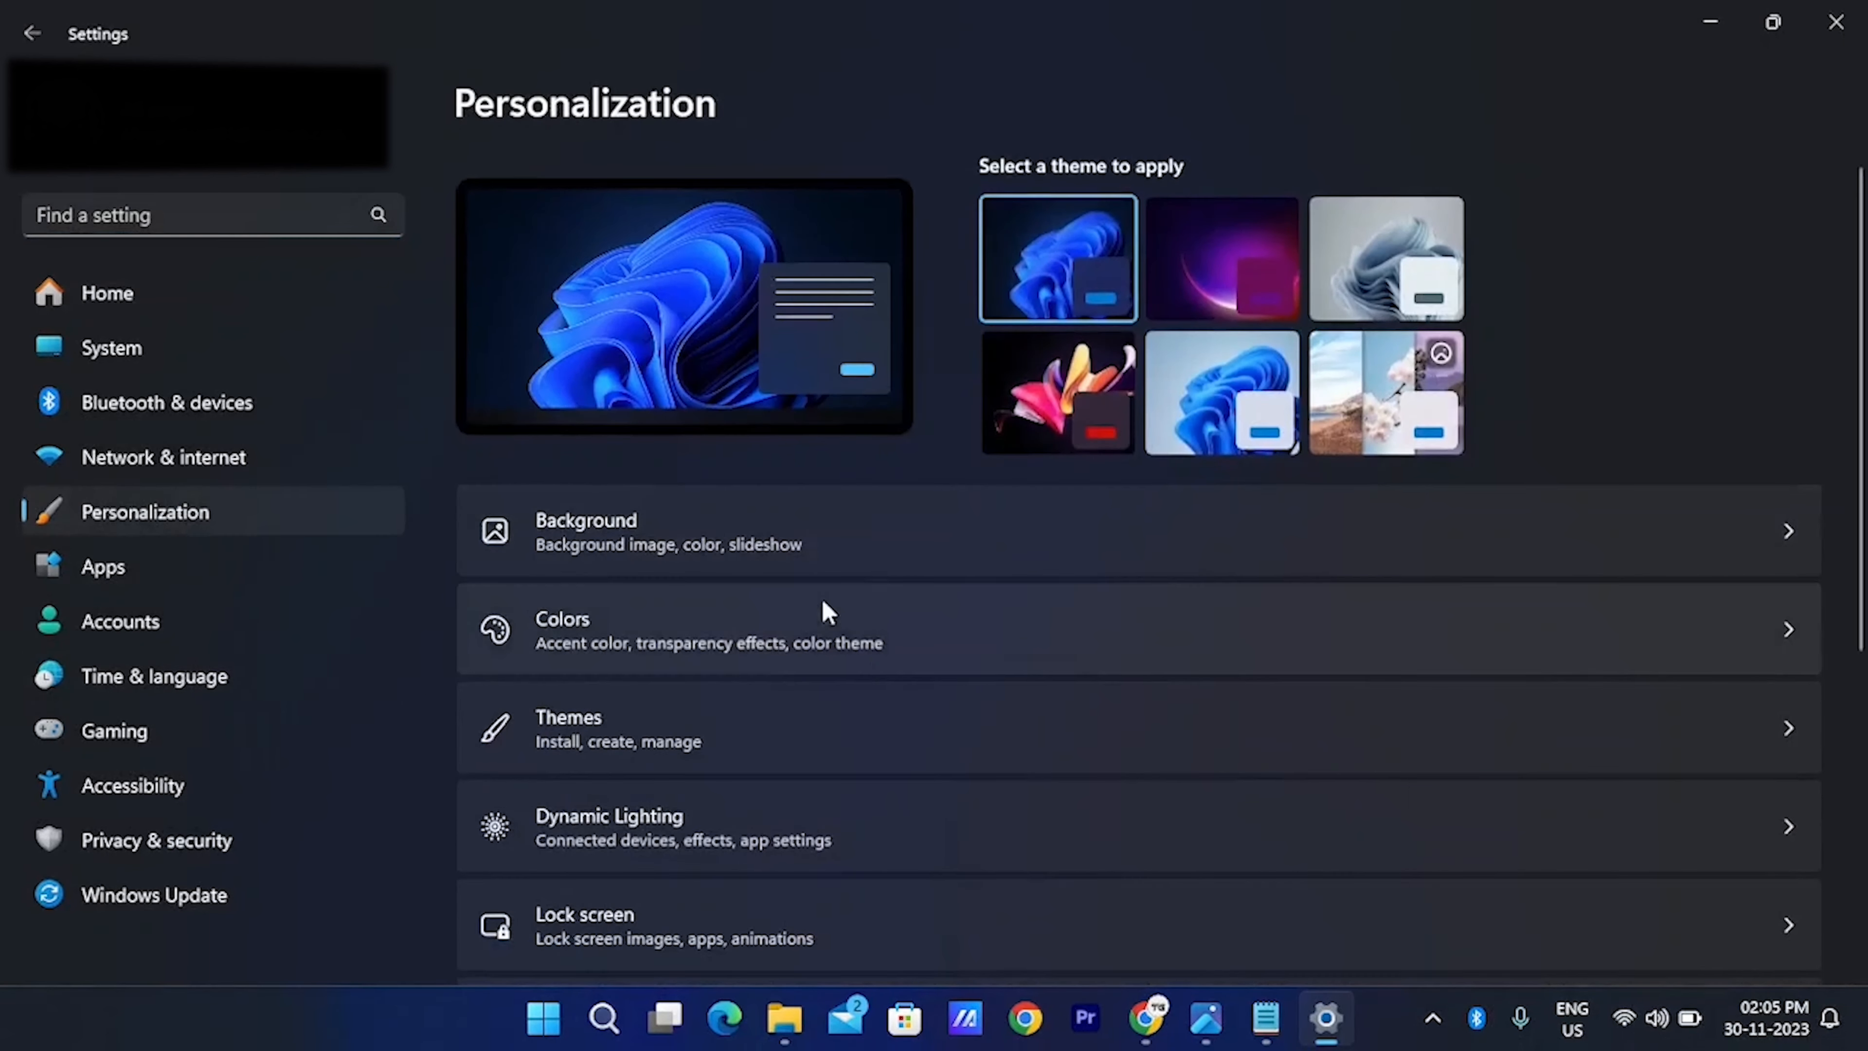
pyautogui.scroll(-5, 1057, 648)
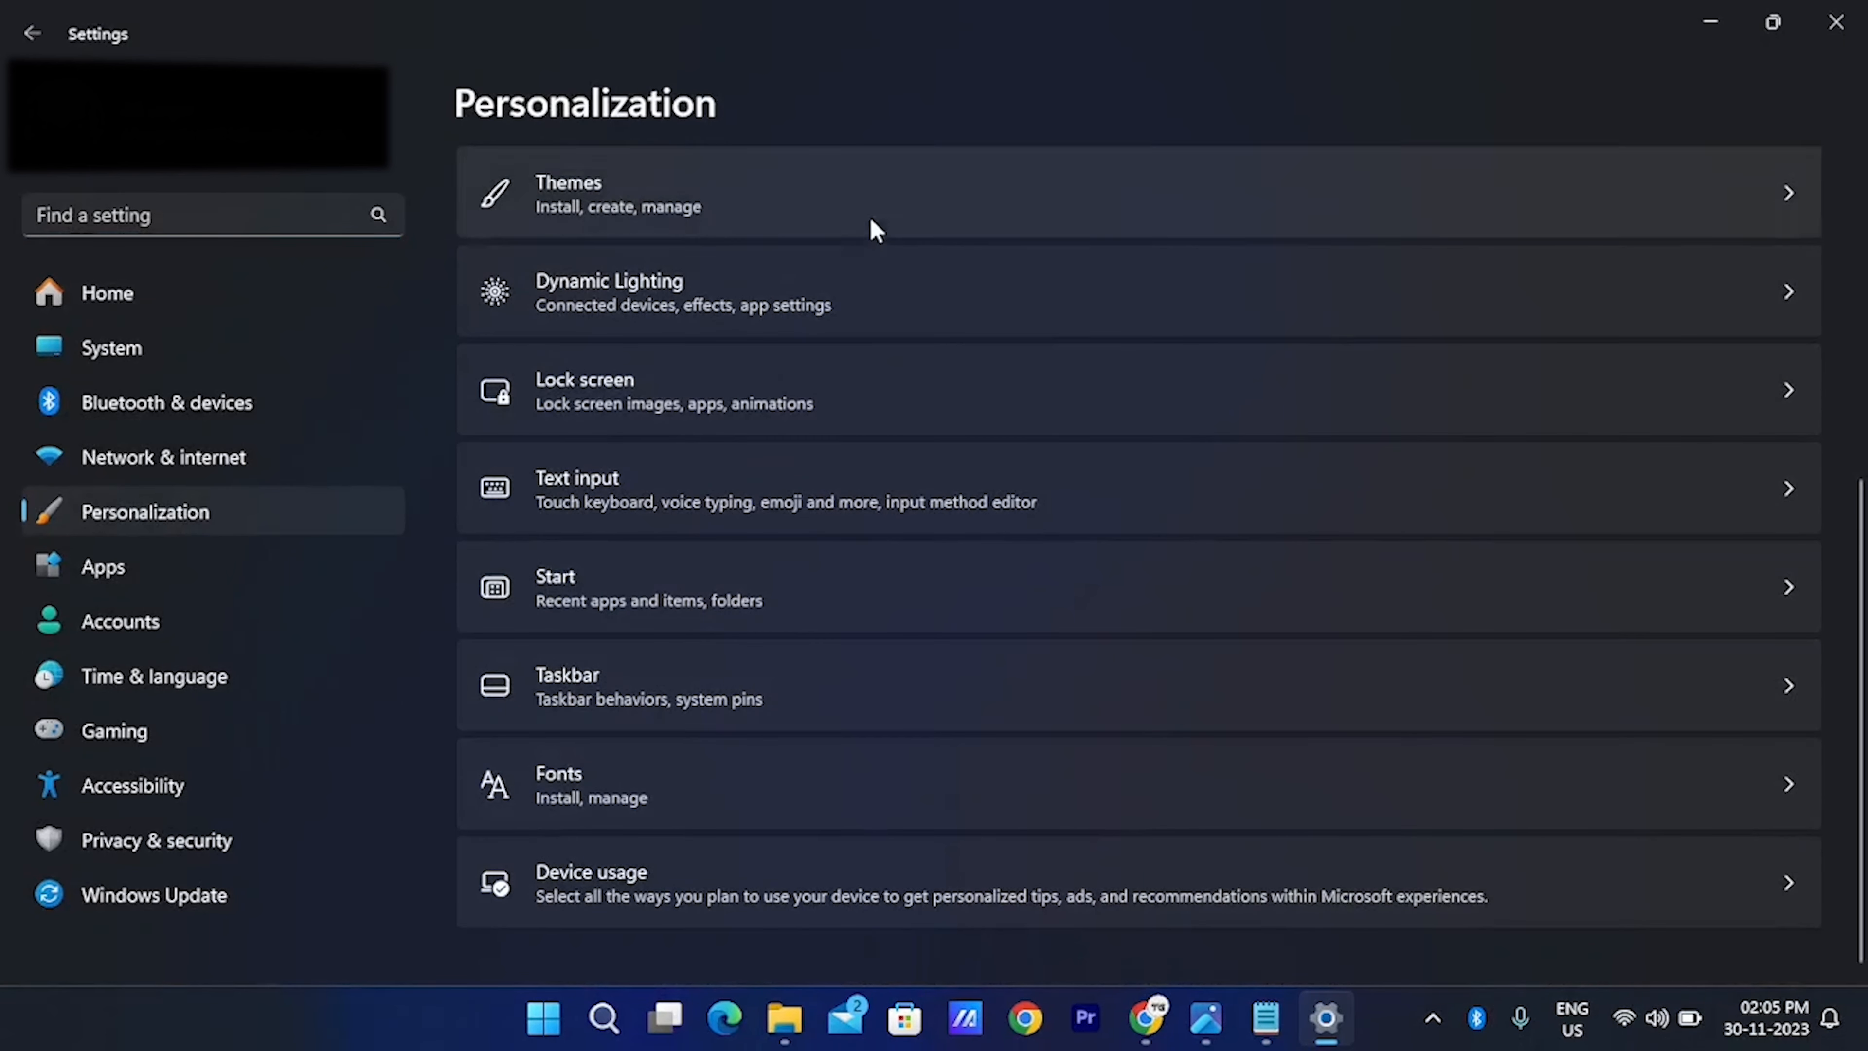
pyautogui.click(861, 217)
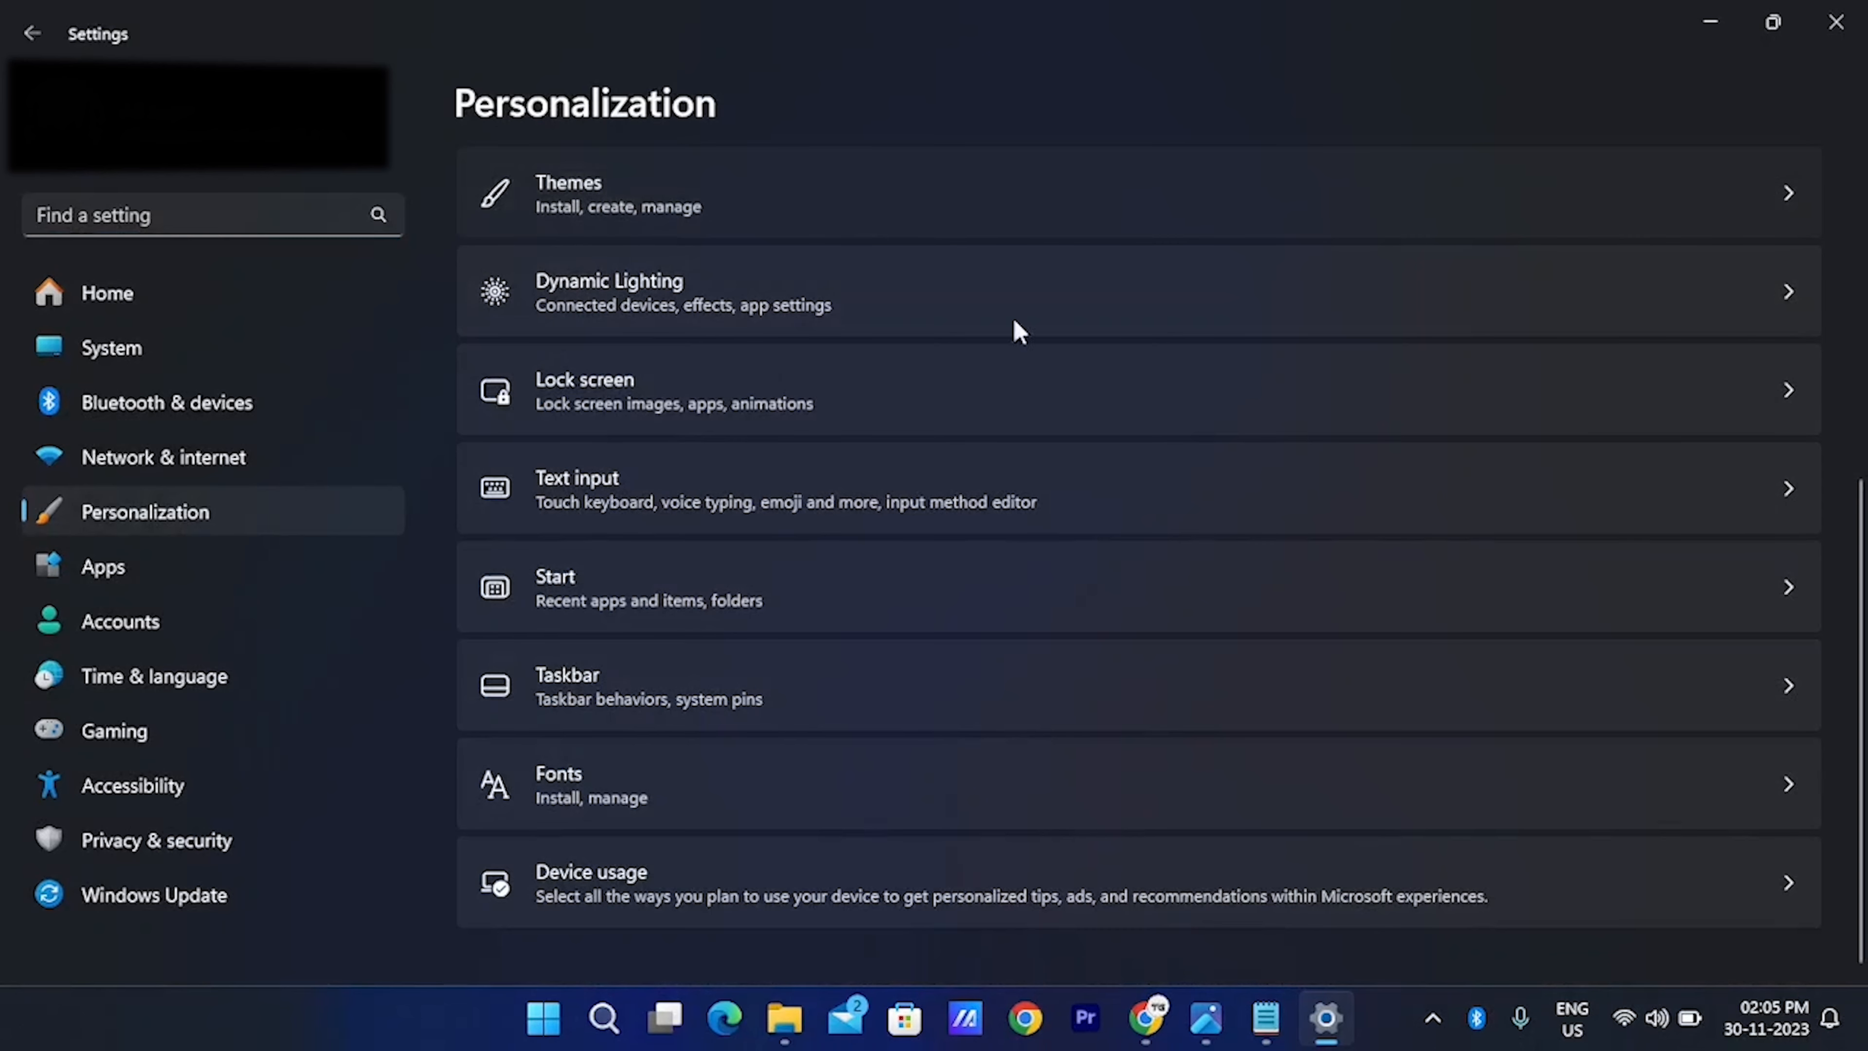
pyautogui.scroll(-5, 1222, 451)
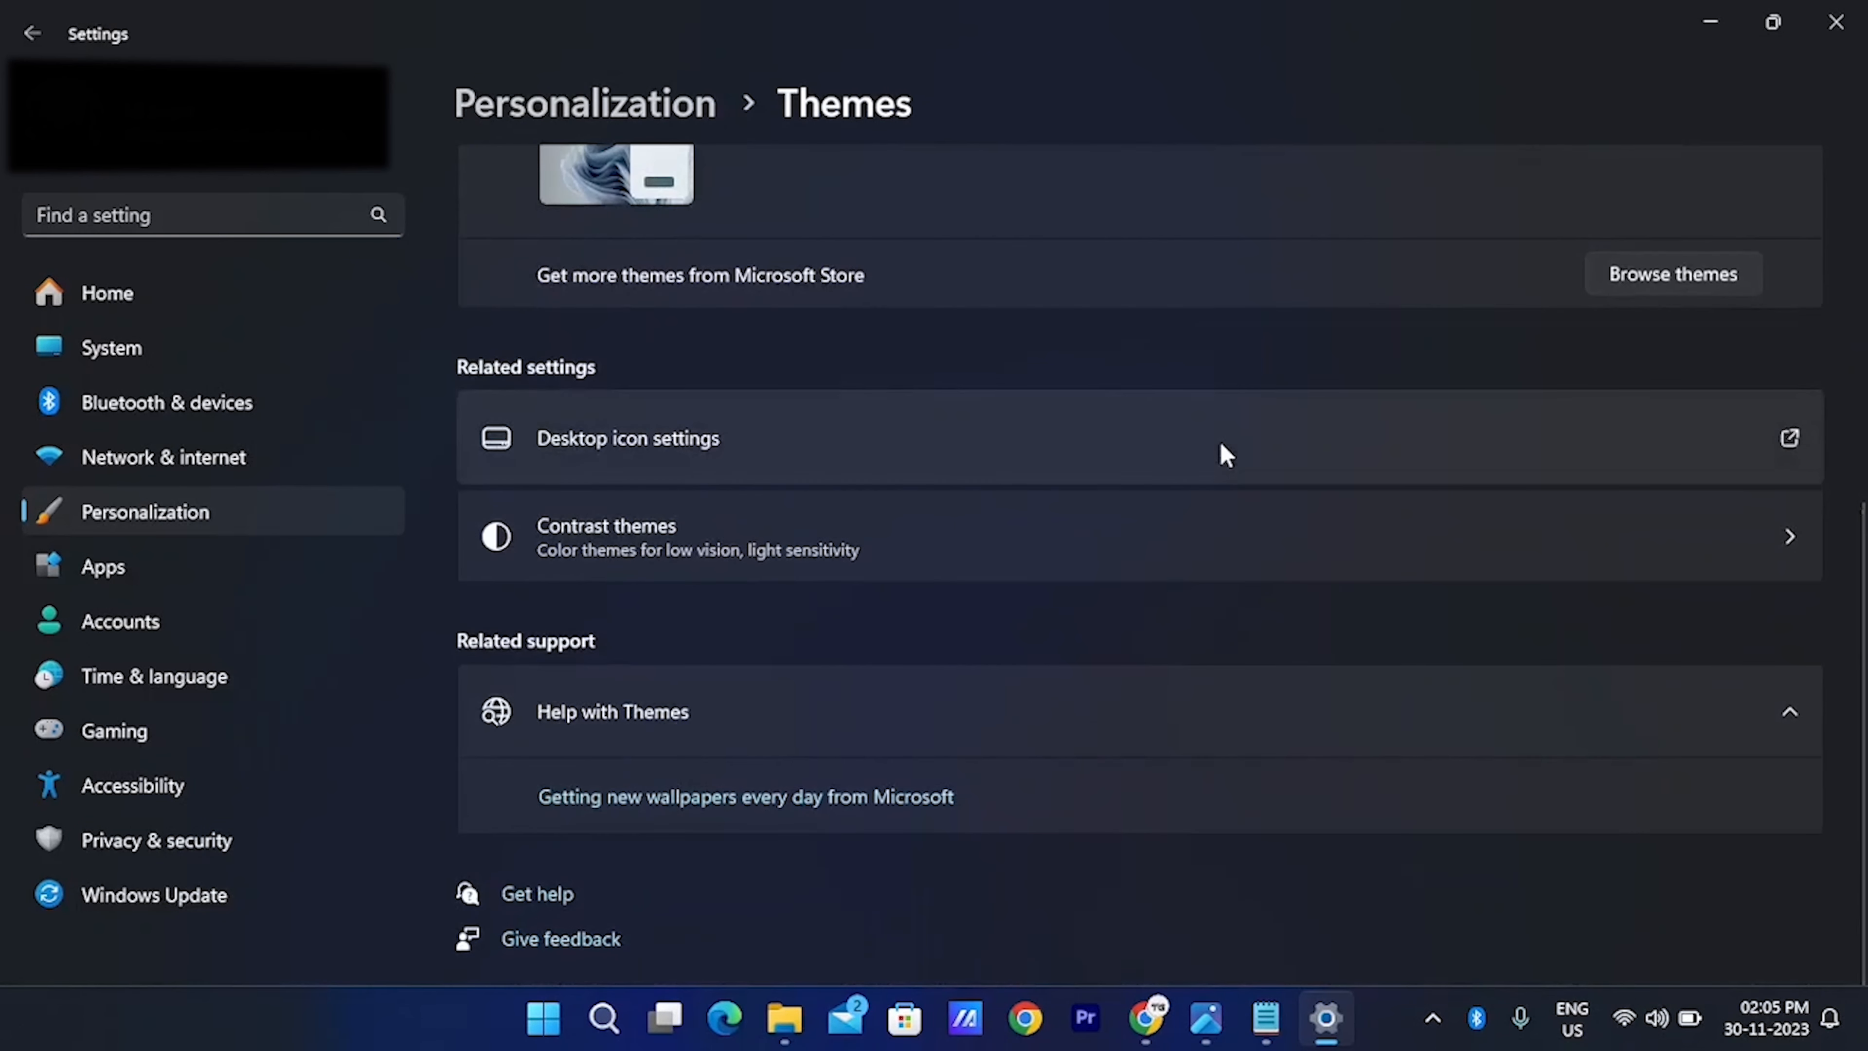
pyautogui.click(943, 460)
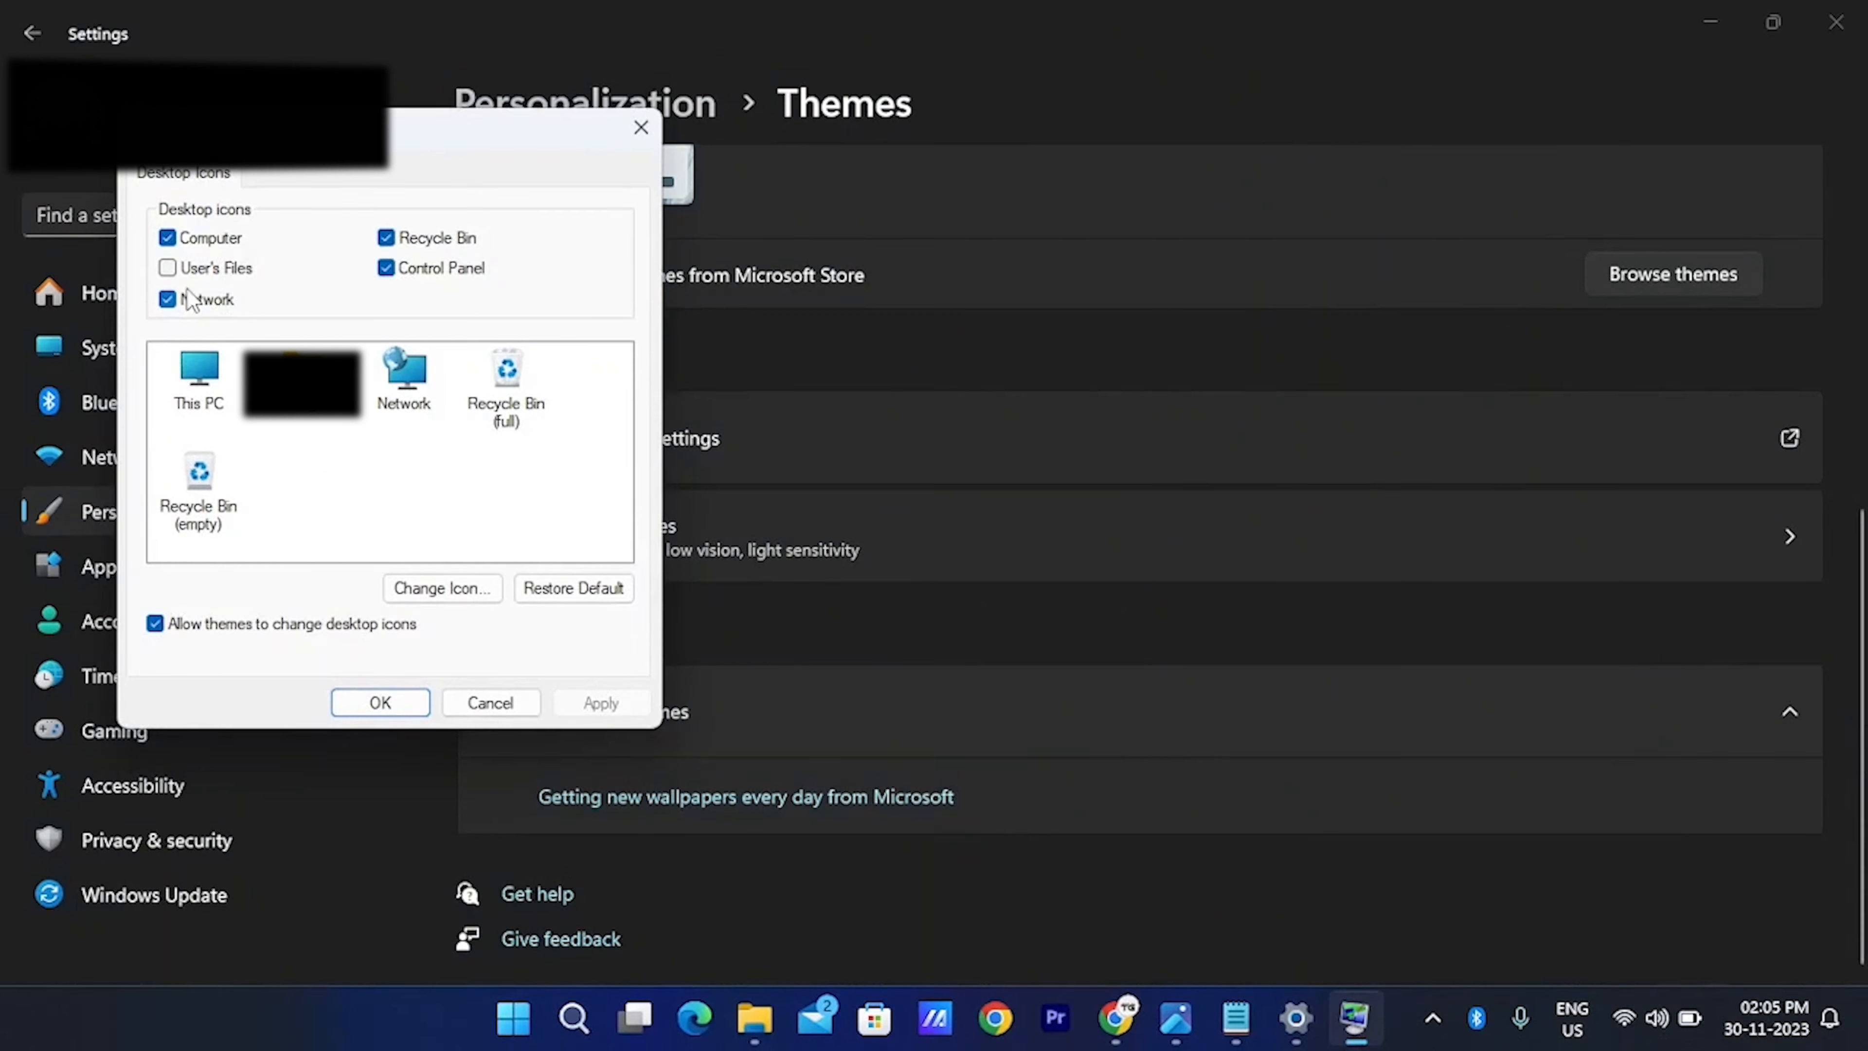
# Hide the Computer, Network, Recycle Bin and Control Panel desktop icons, apply the change and close Settings
pyautogui.click(190, 298)
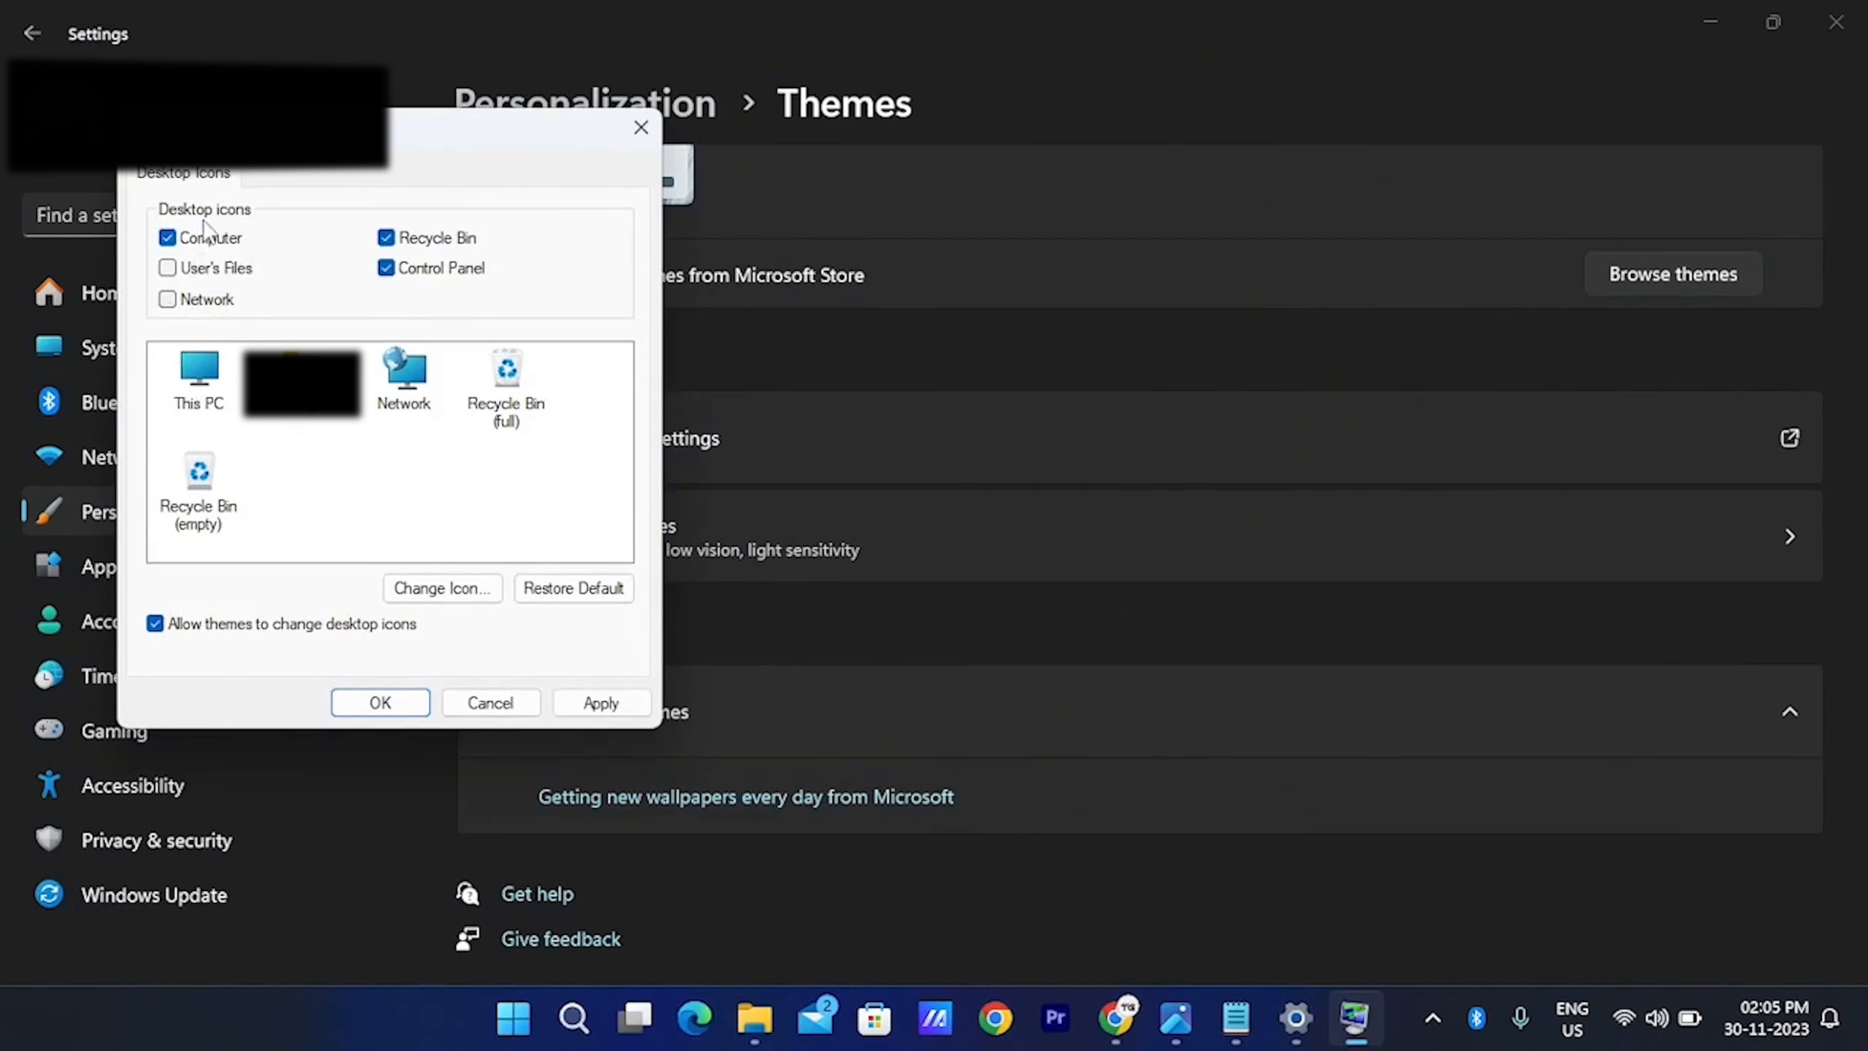
pyautogui.click(394, 247)
pyautogui.click(592, 703)
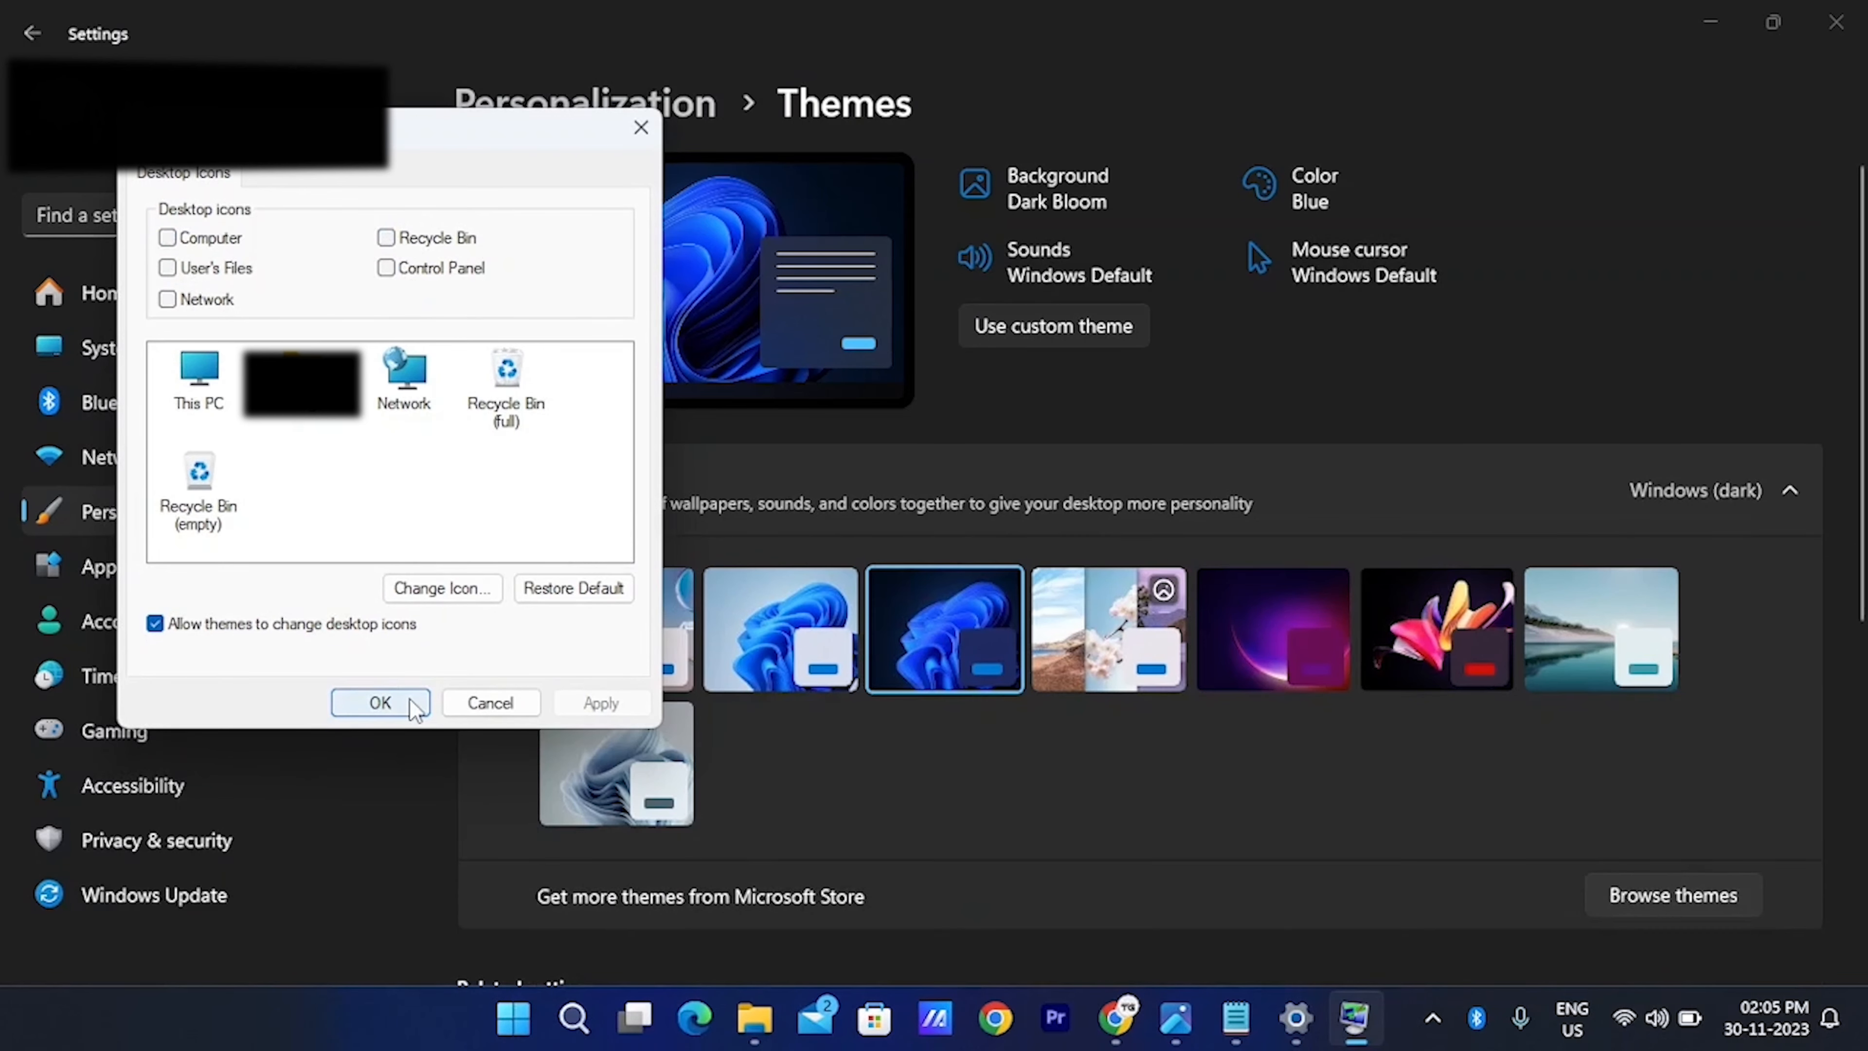
pyautogui.click(380, 704)
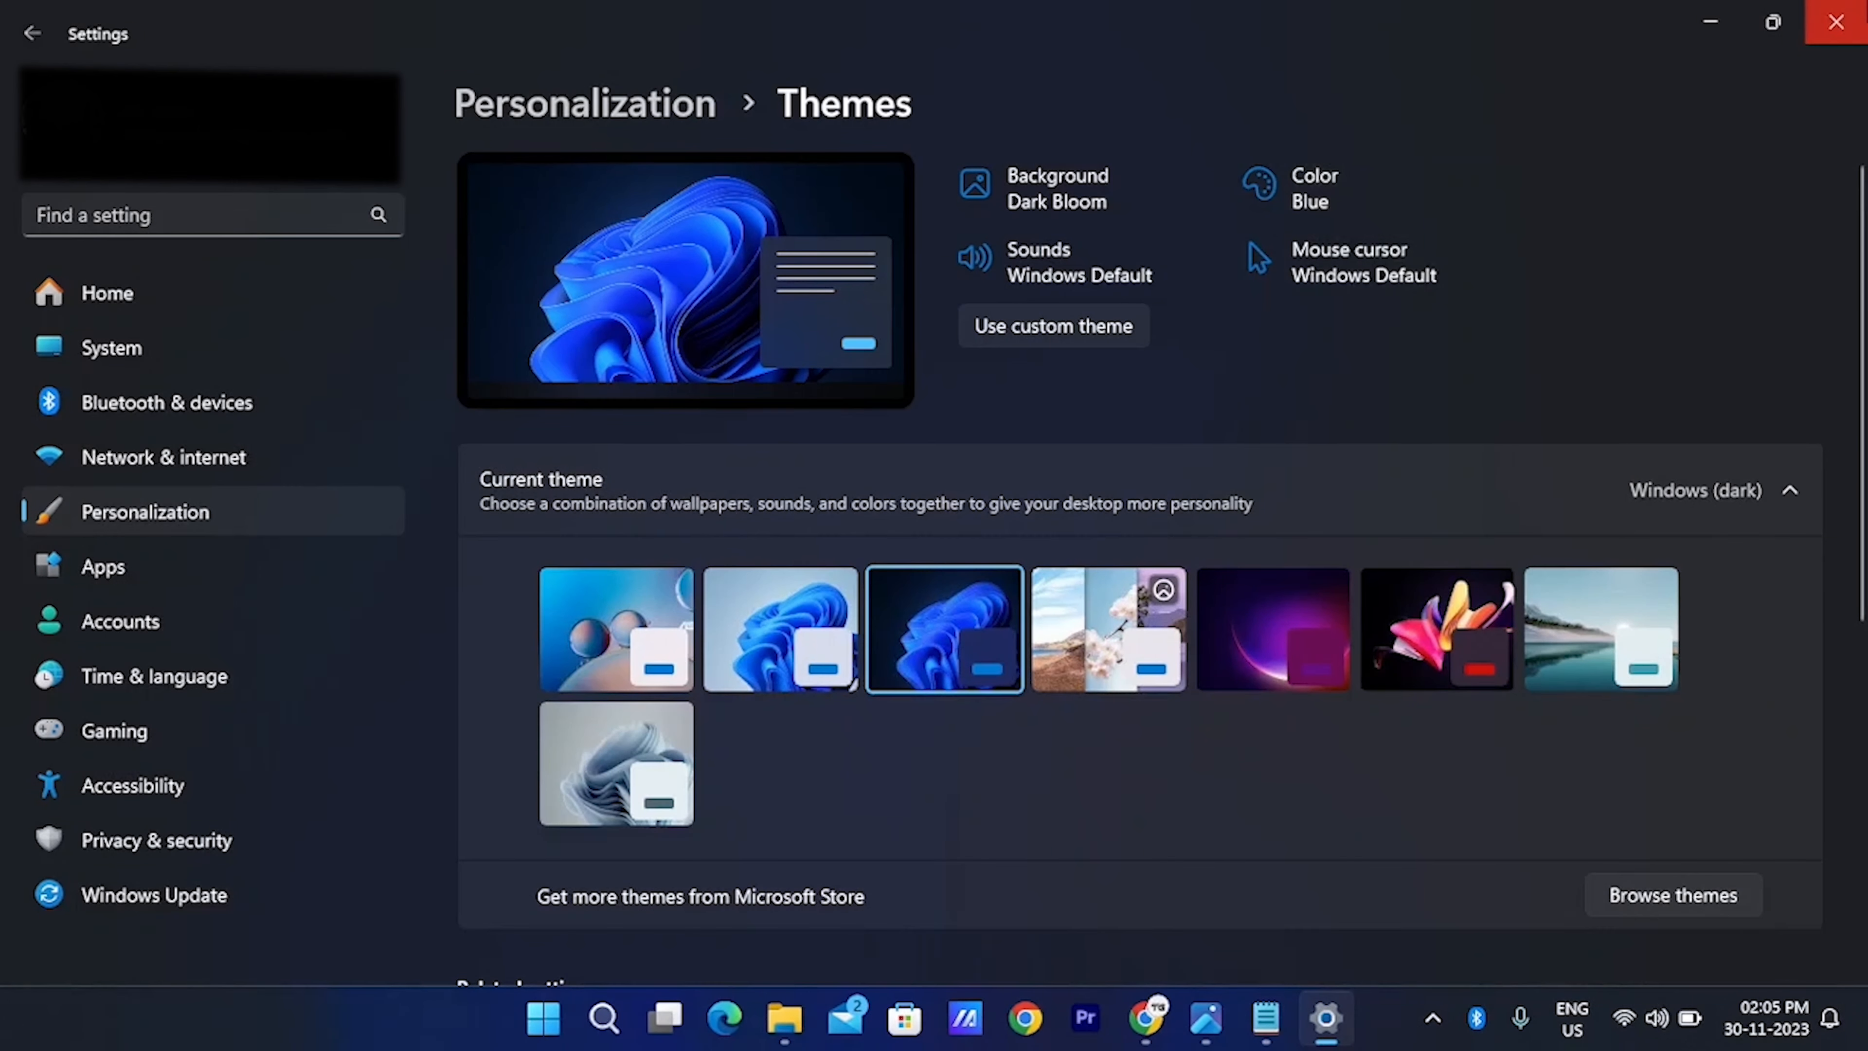
pyautogui.click(1837, 22)
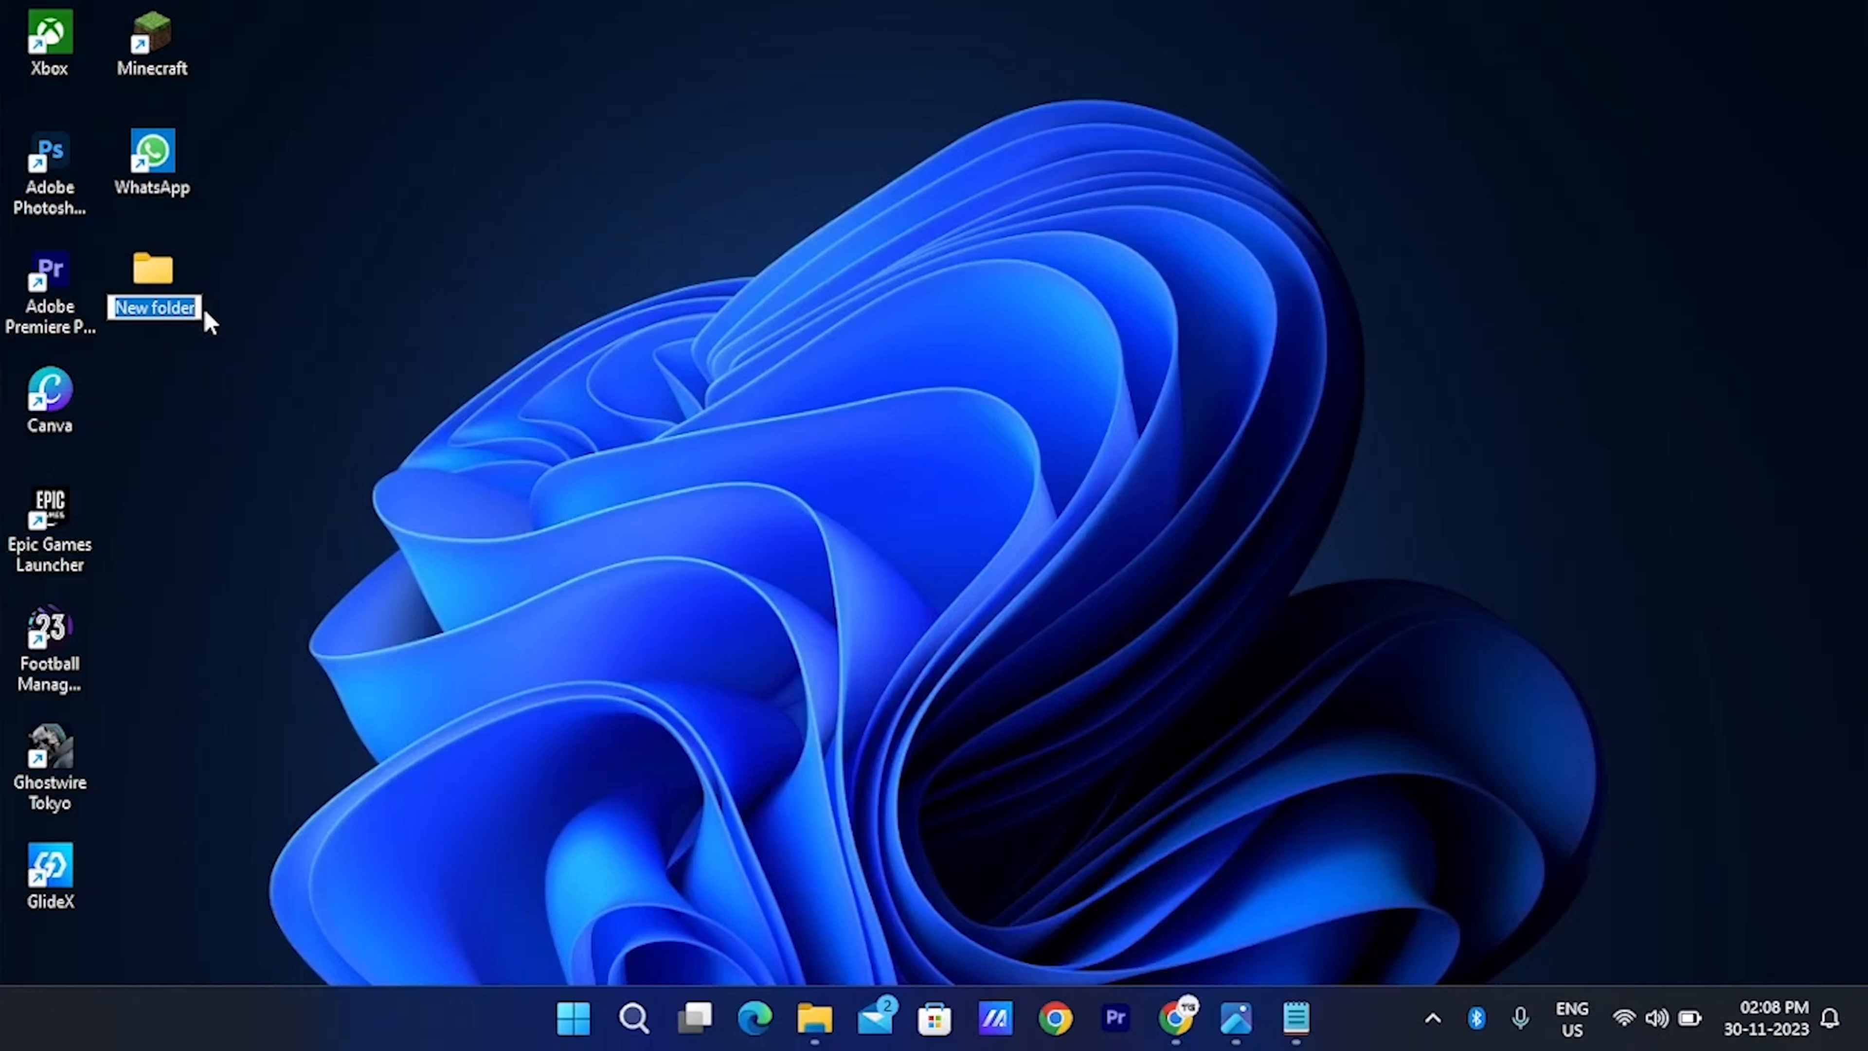
# Rename the new desktop folder with the copied invisible character so it has a blank name
pyautogui.hotkey('ctrl', 'v')
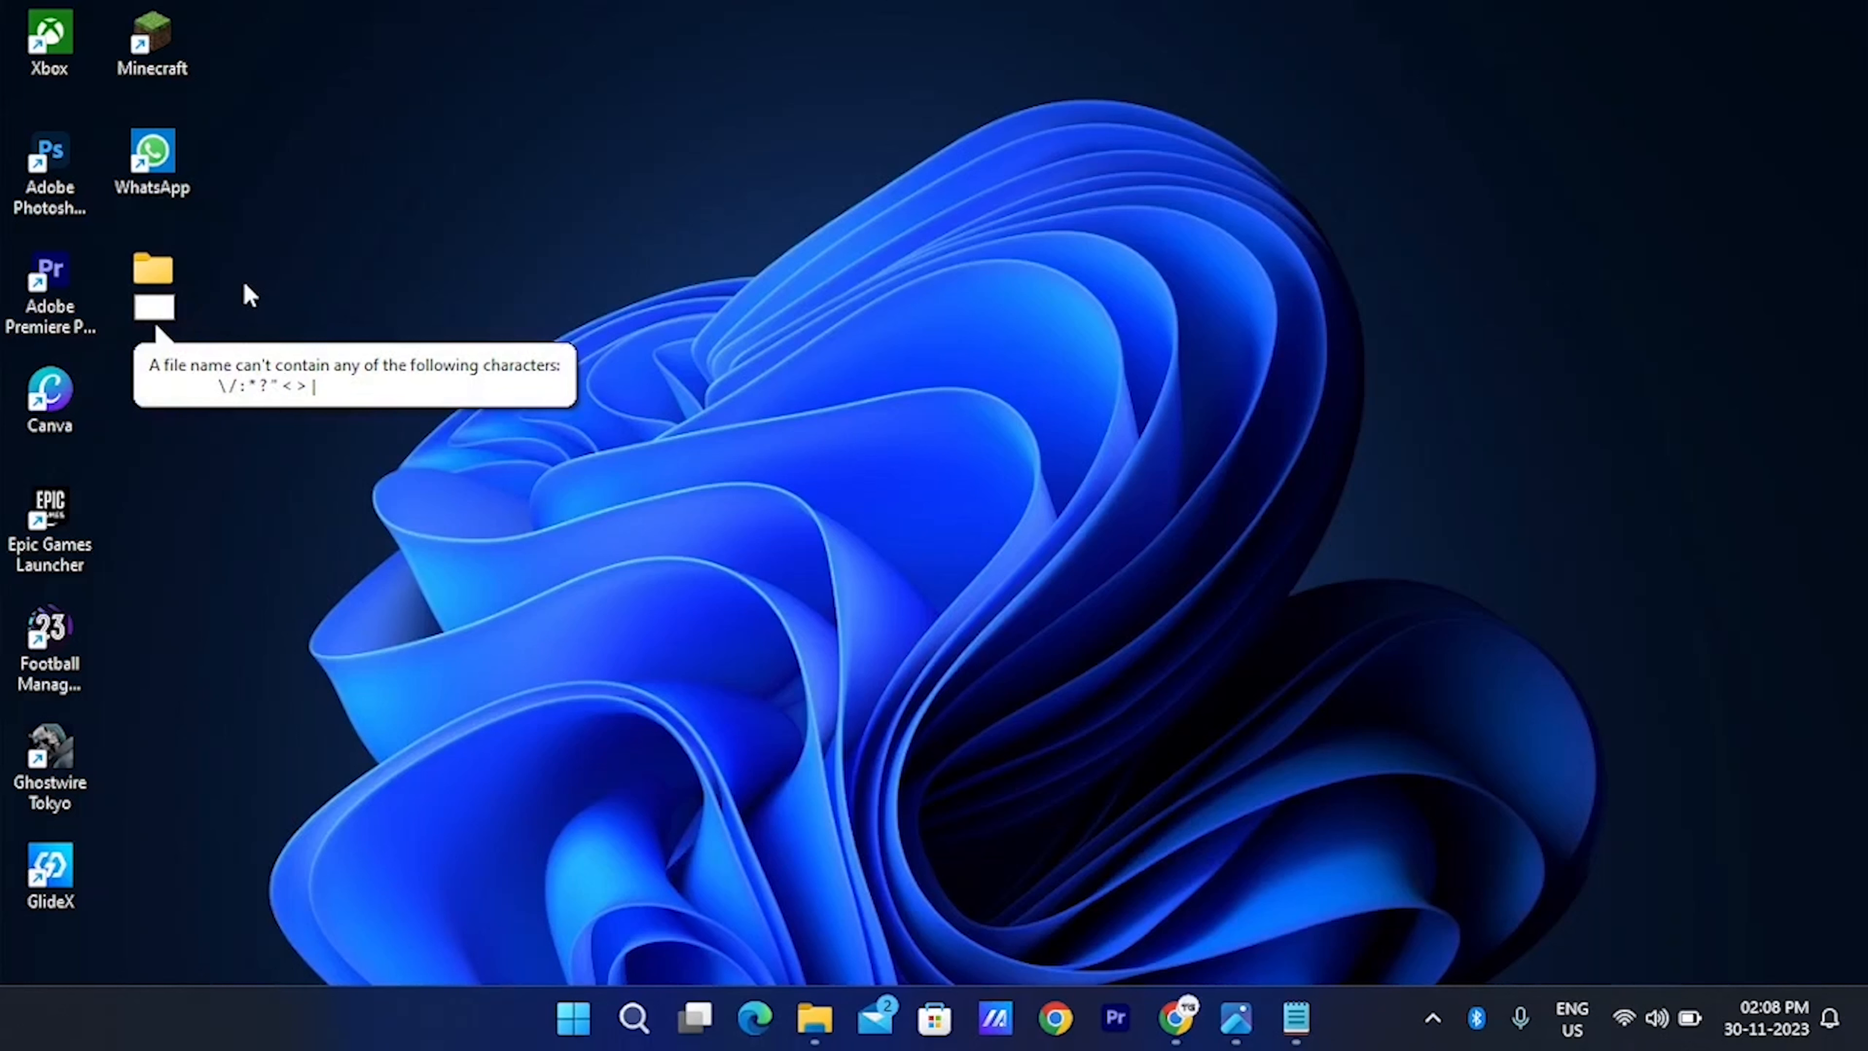
pyautogui.press('Return')
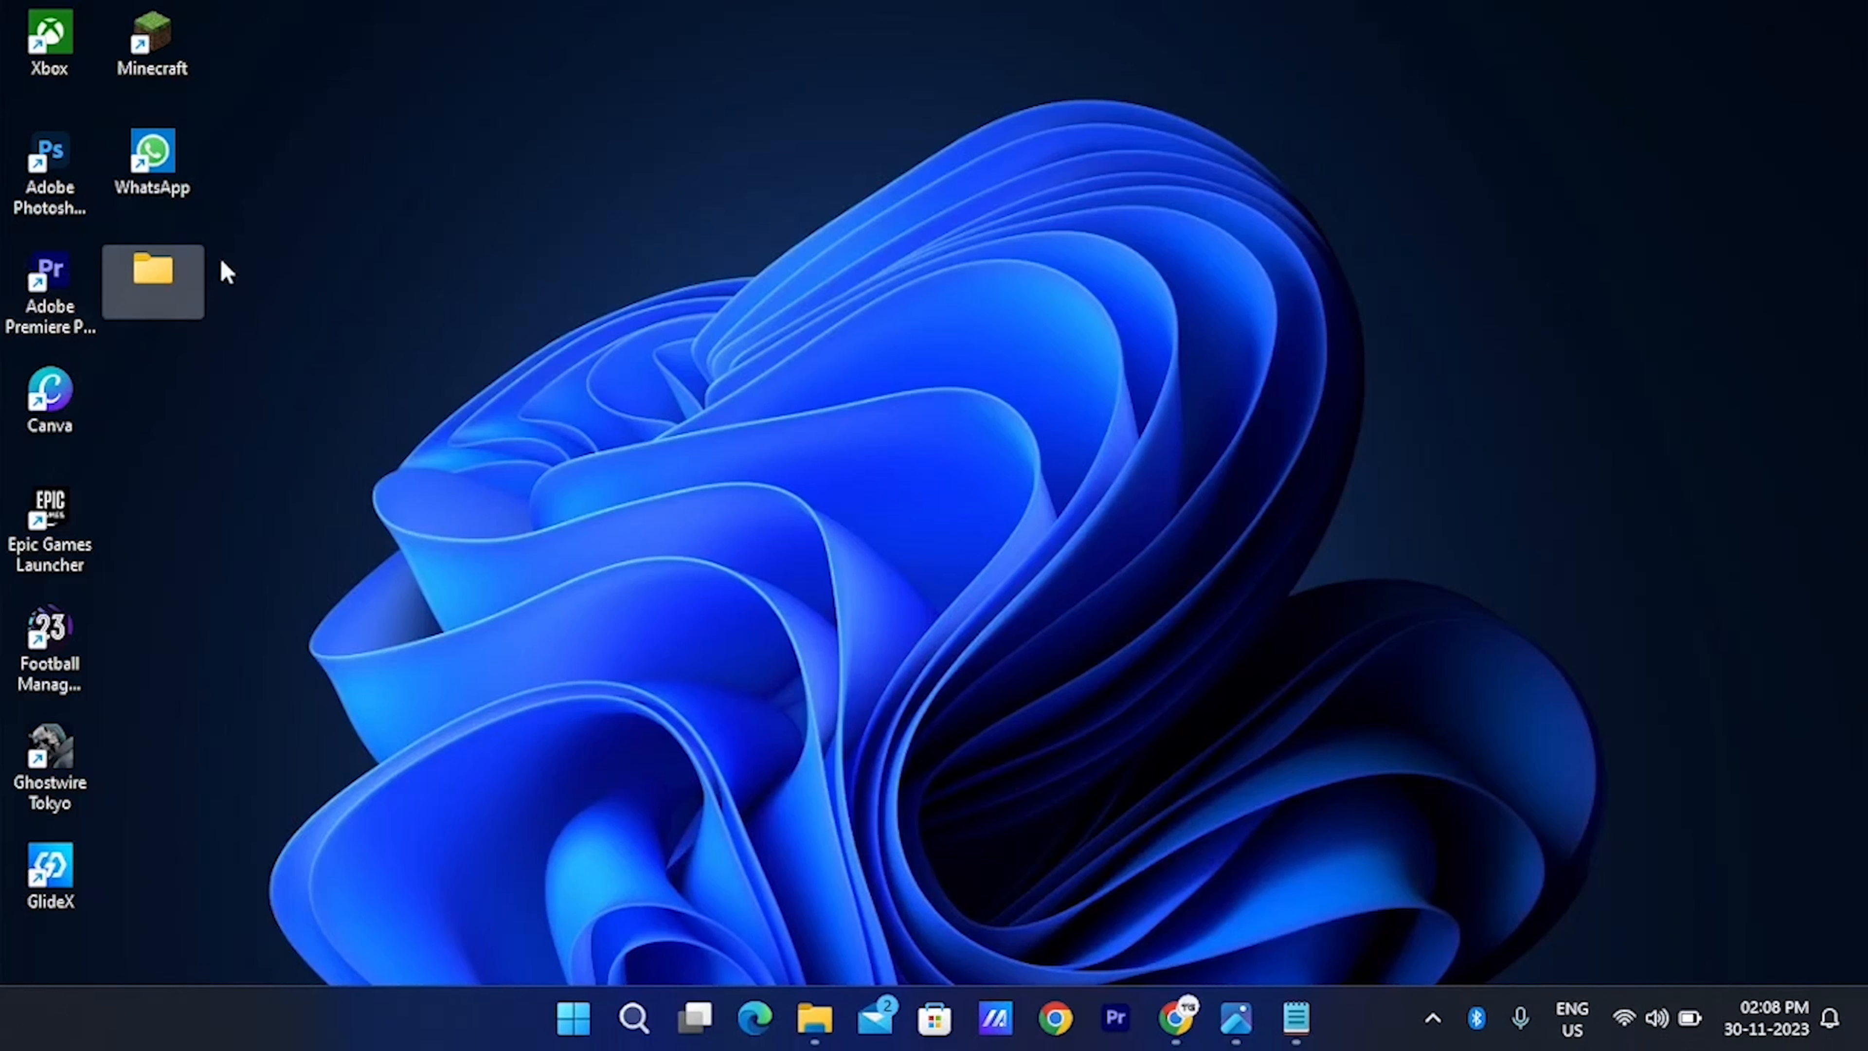
# Move all the other desktop shortcuts into the blank-named folder and close its window
pyautogui.hotkey('ctrl', 'a')
pyautogui.keyDown('ctrl'); pyautogui.click(117, 269); pyautogui.keyUp('ctrl')
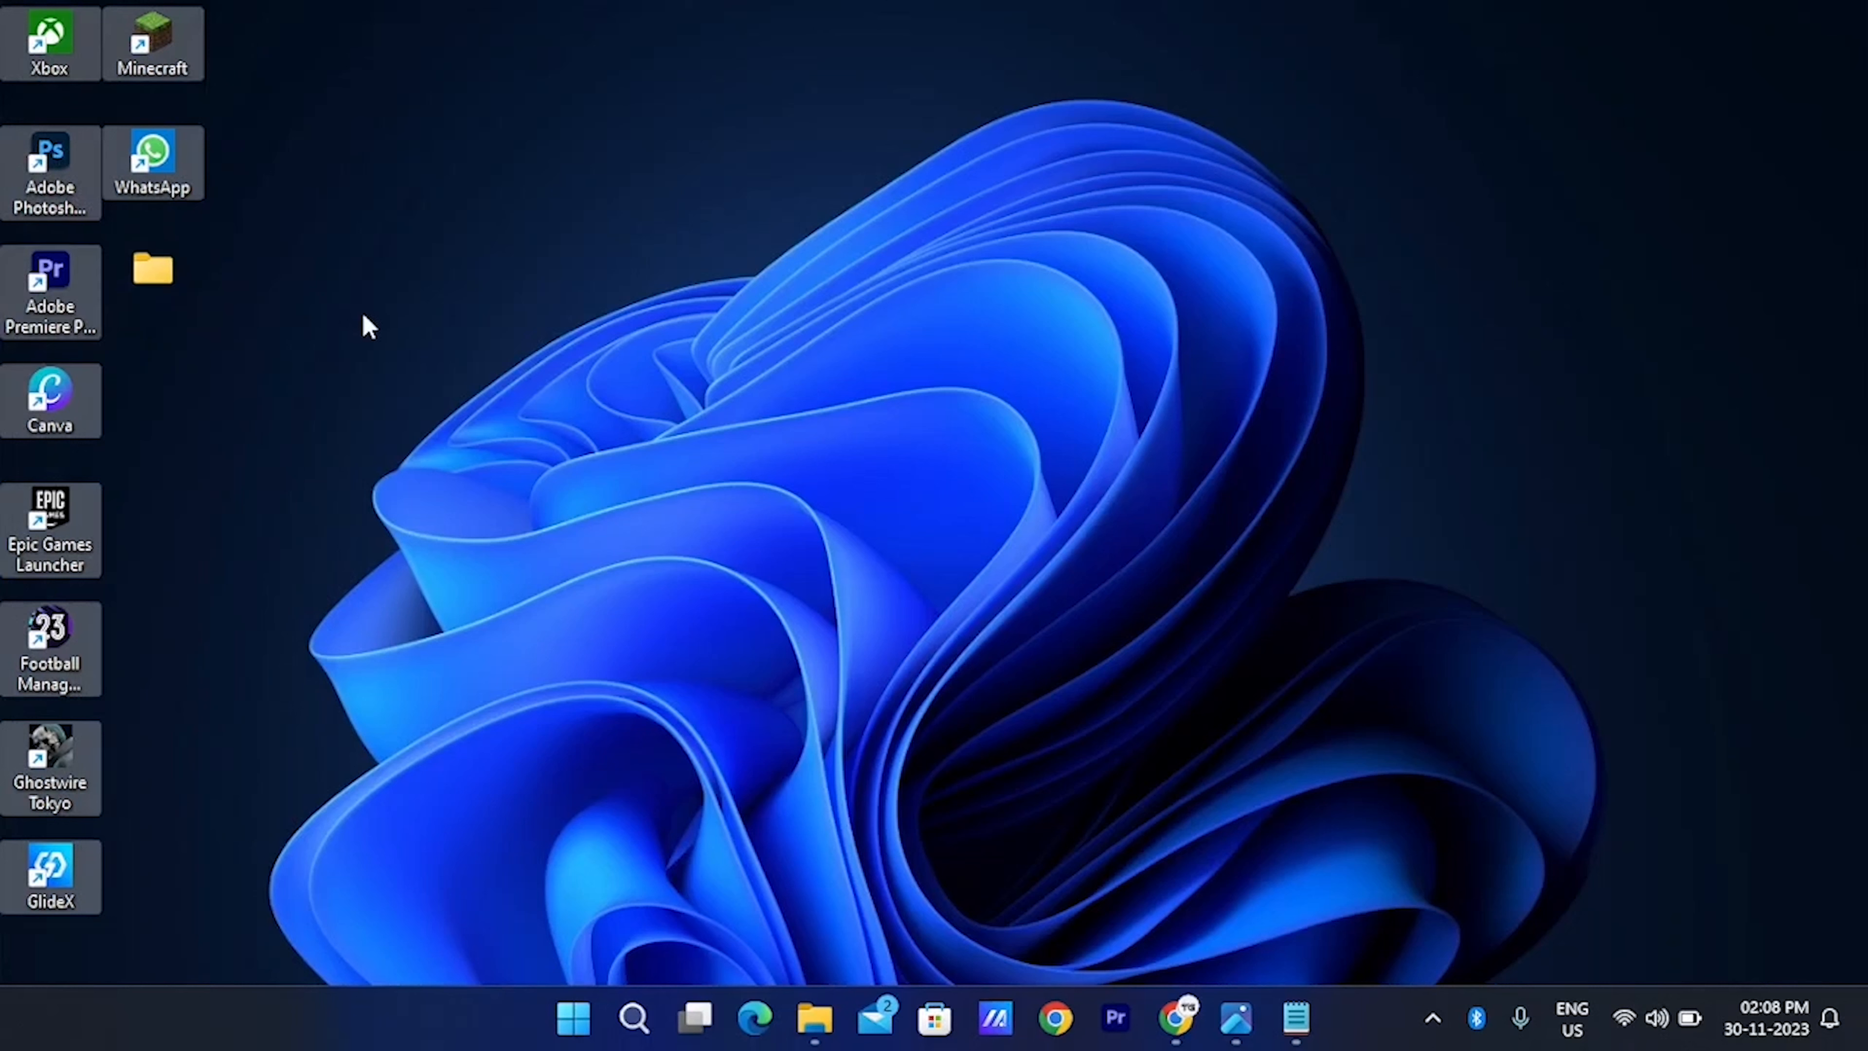
pyautogui.hotkey('ctrl', 'x')
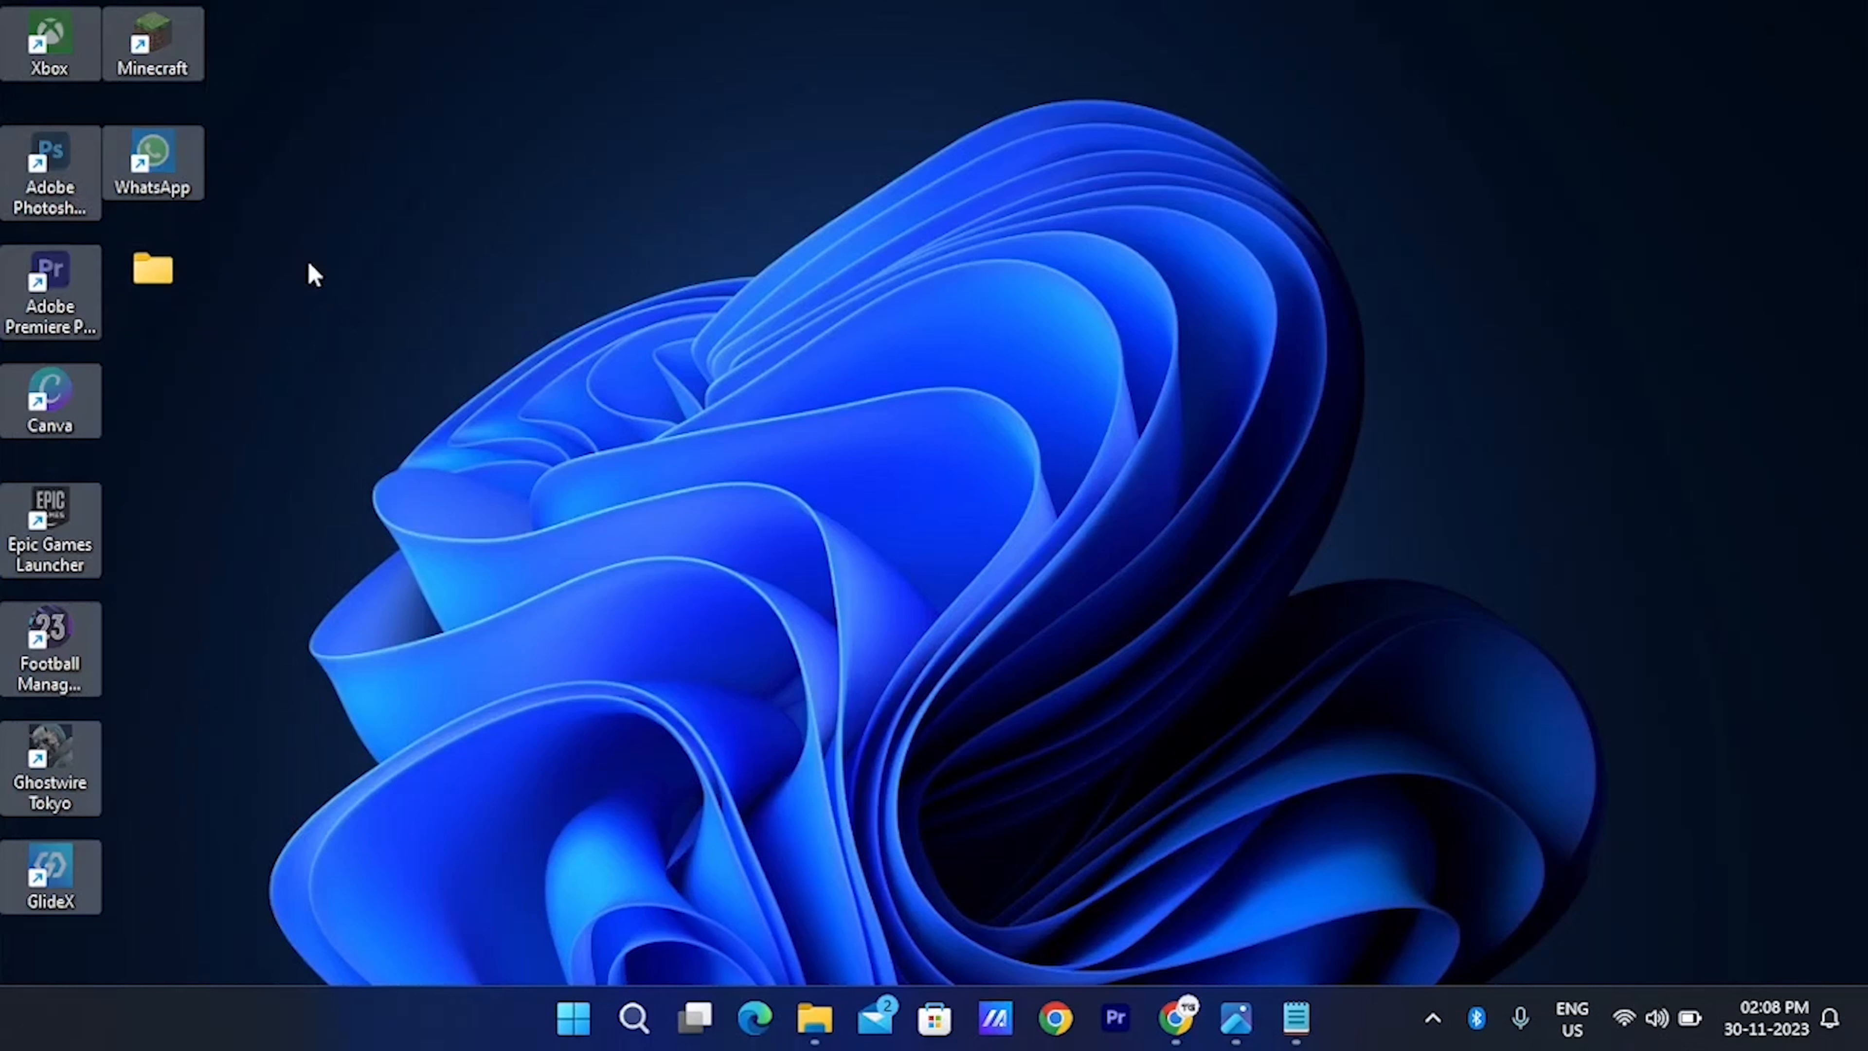
pyautogui.doubleClick(182, 254)
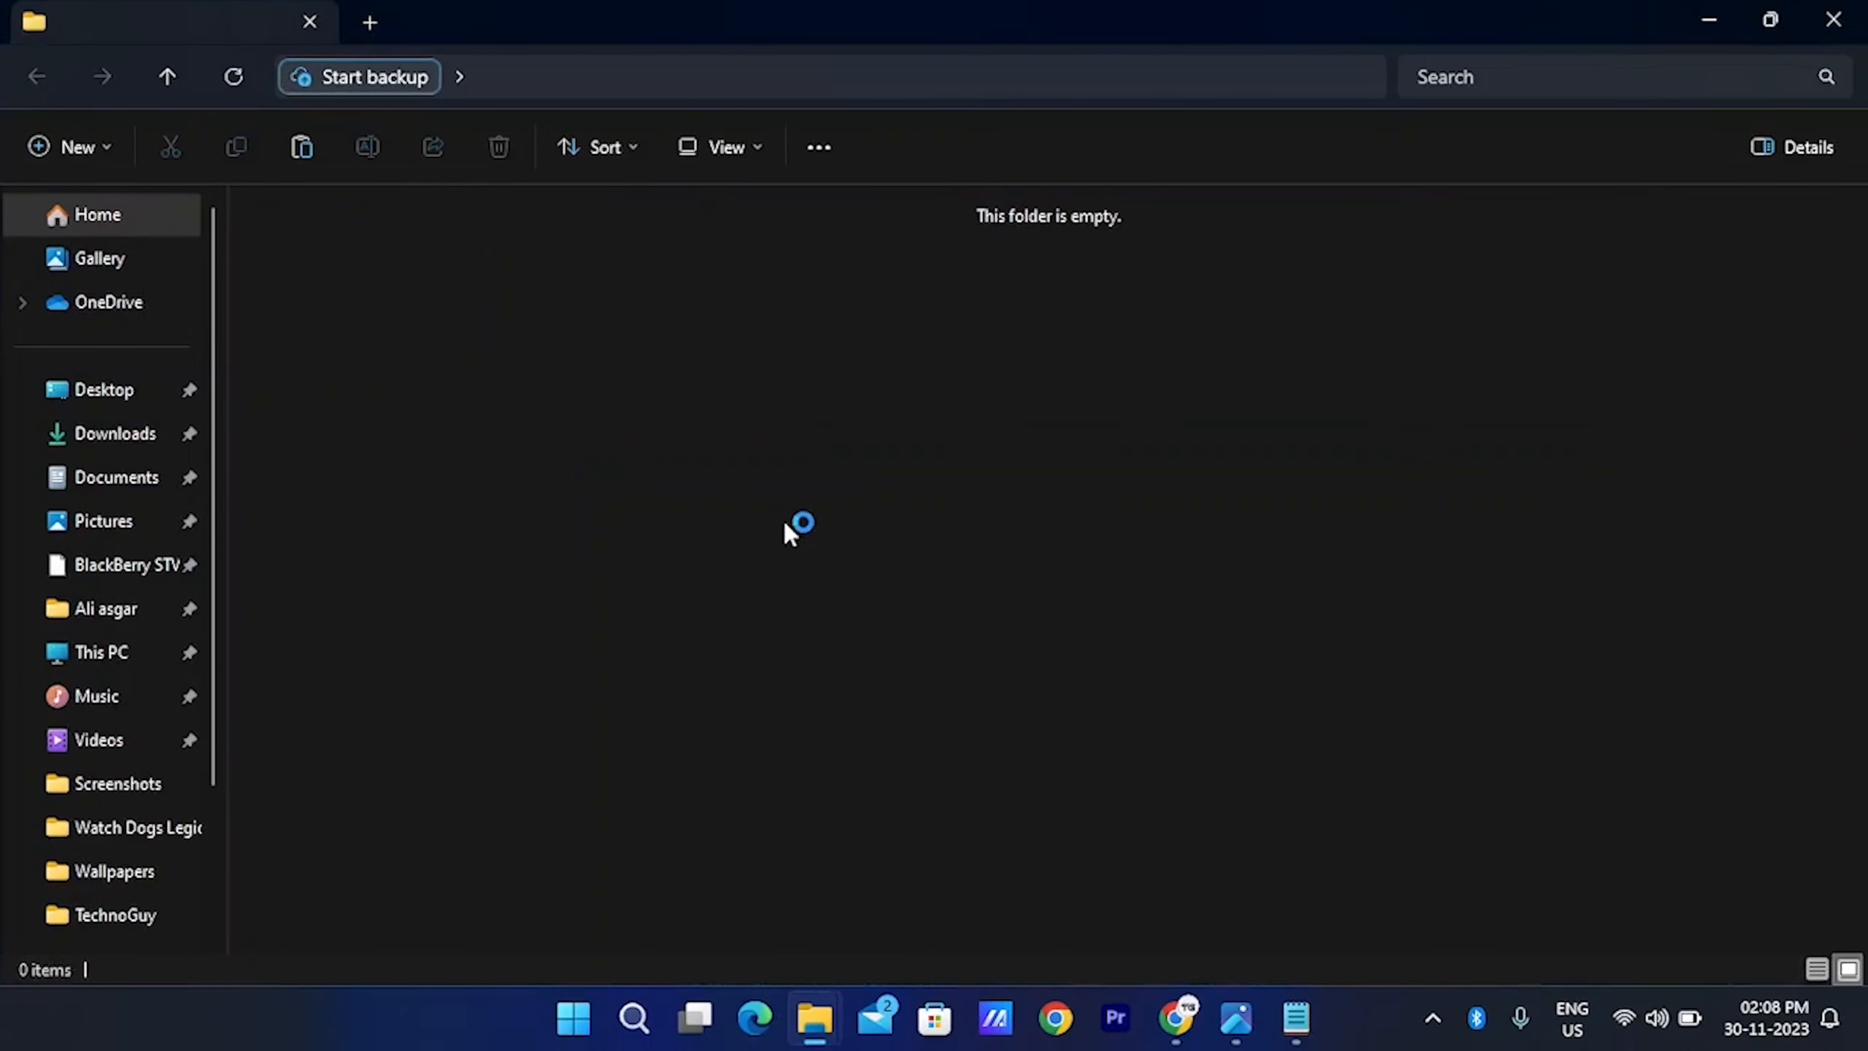
pyautogui.hotkey('ctrl', 'v')
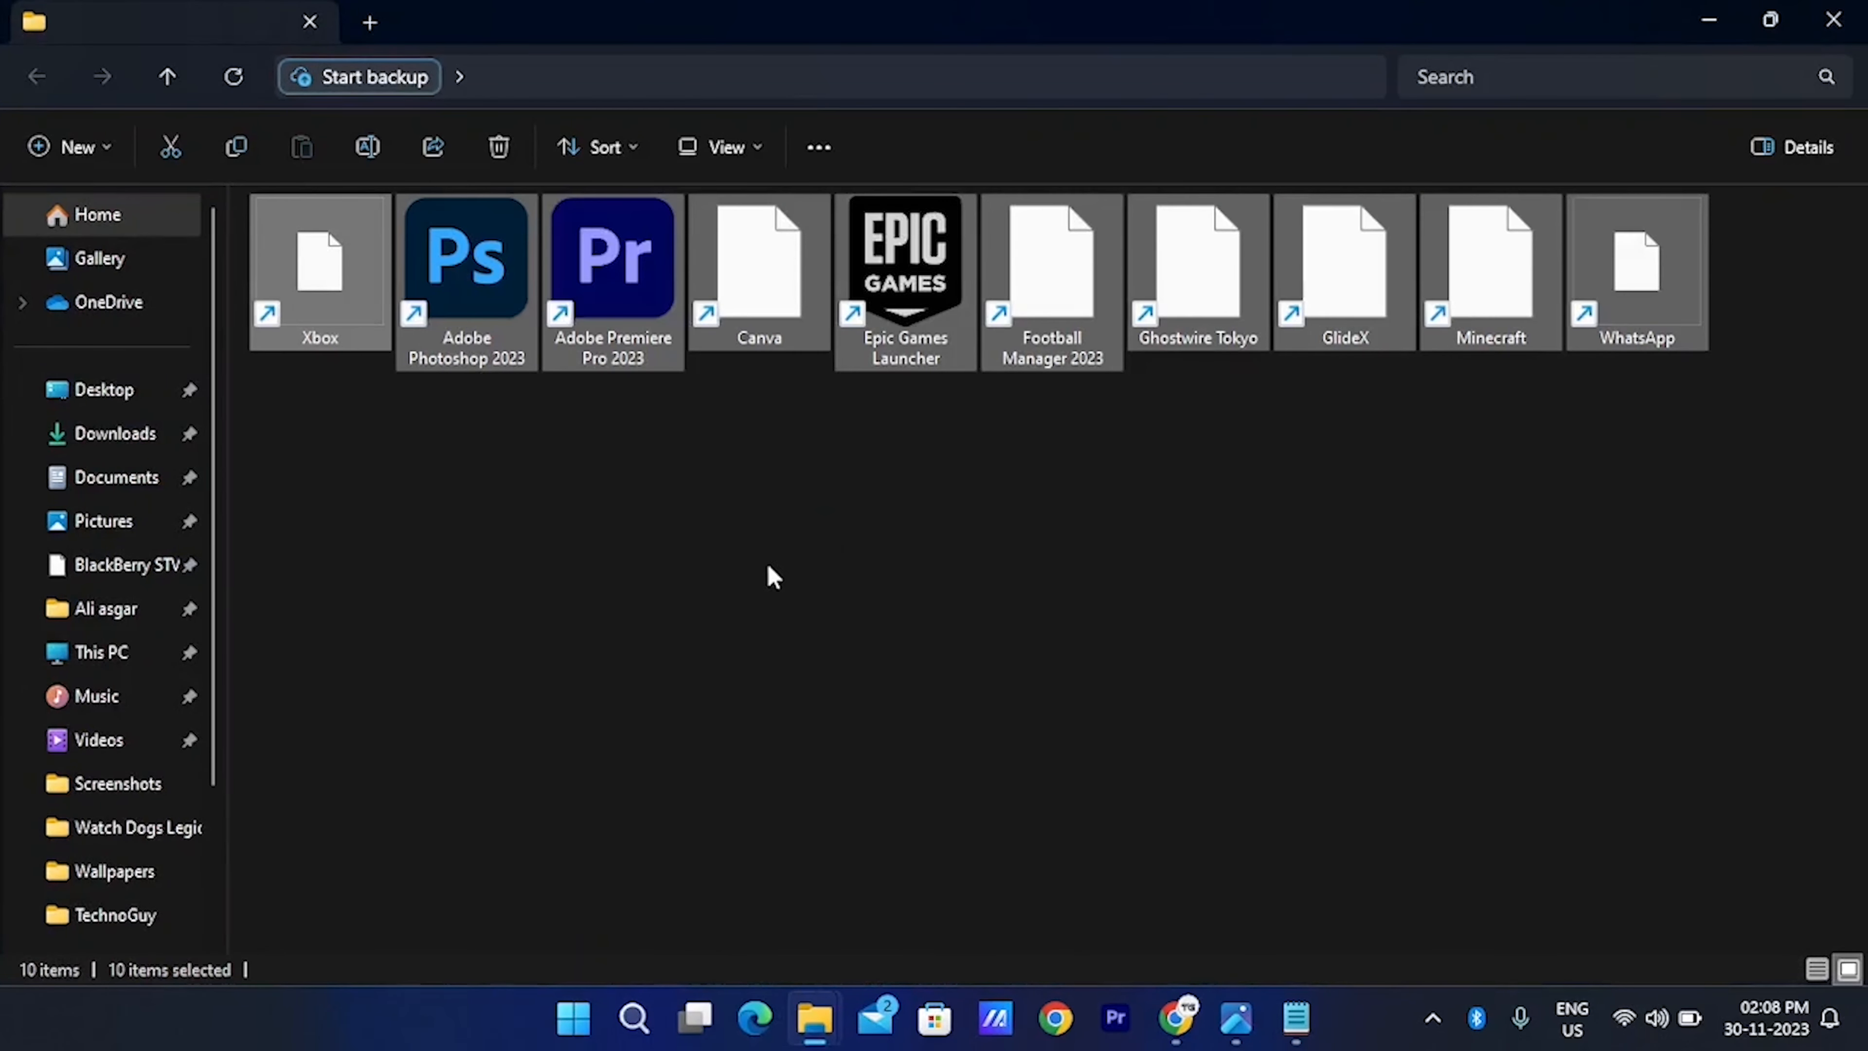
pyautogui.click(1256, 574)
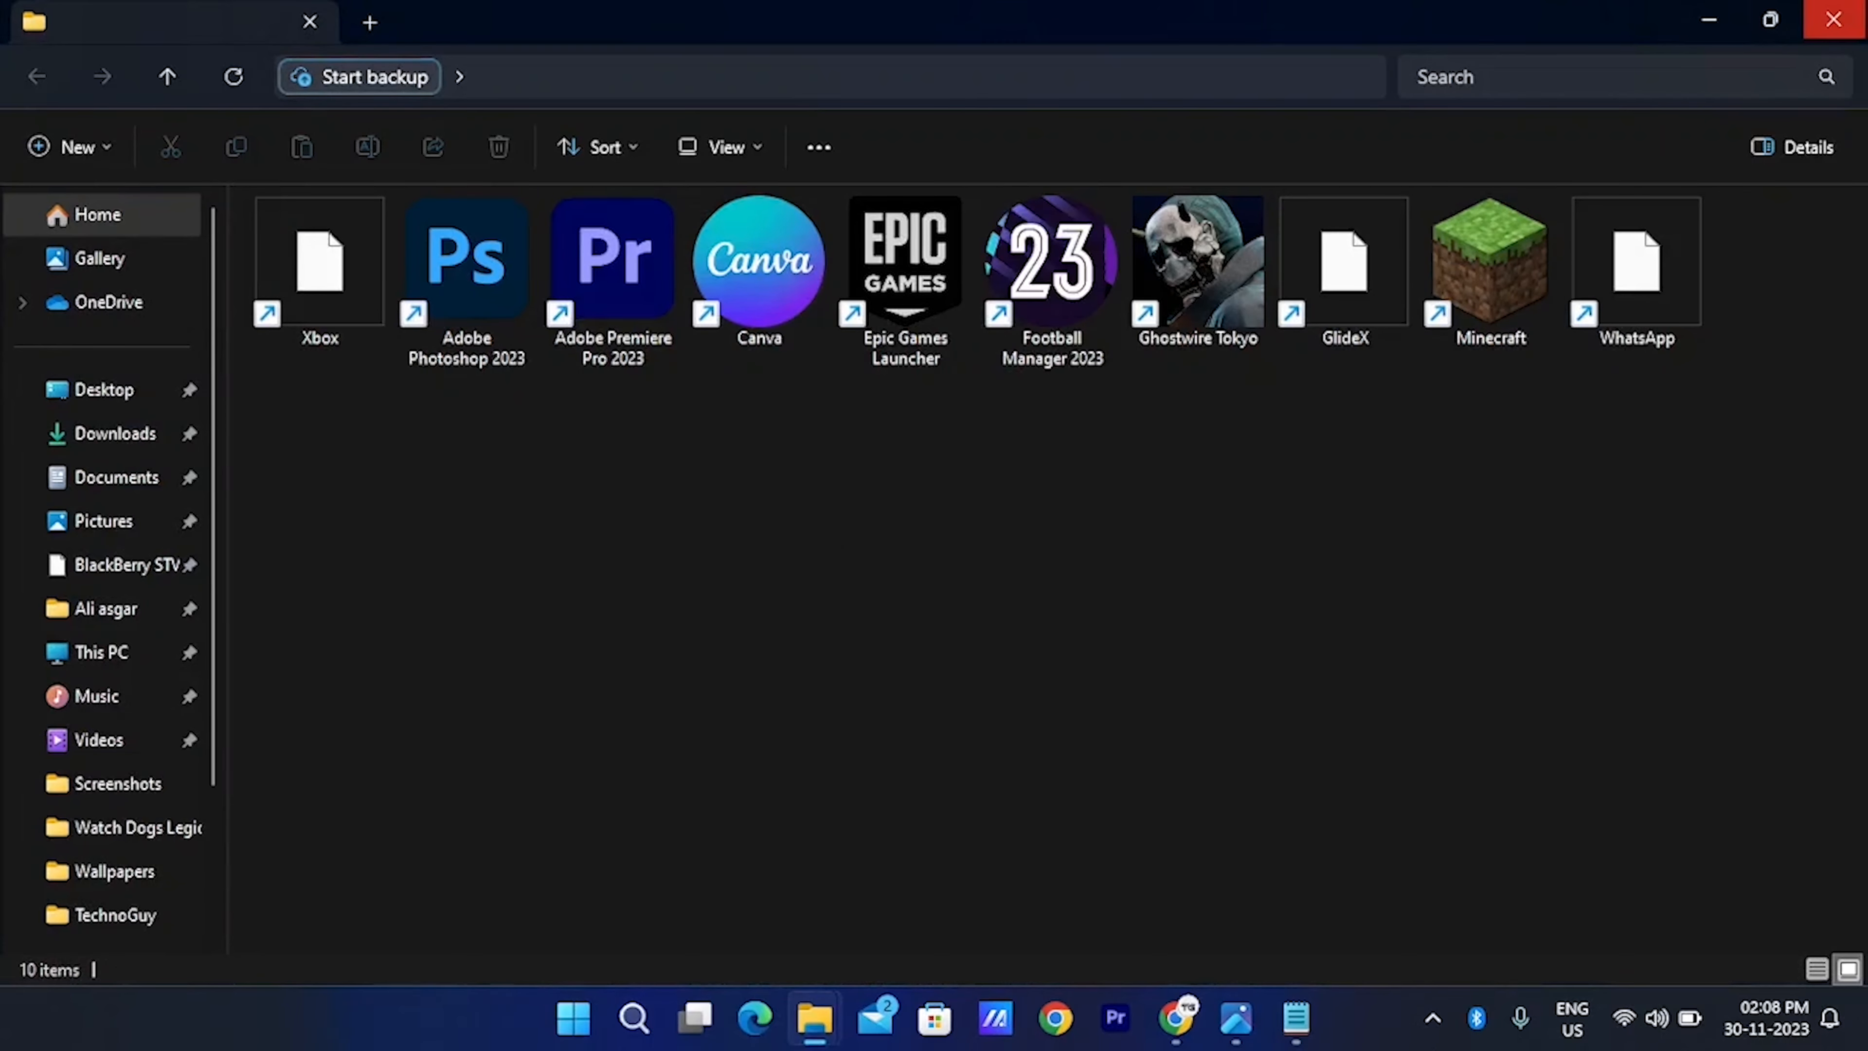
pyautogui.click(1834, 20)
# Check the blank-named folder's contents and move the folder to the desktop's upper-left corner
pyautogui.doubleClick(110, 284)
pyautogui.click(1834, 19)
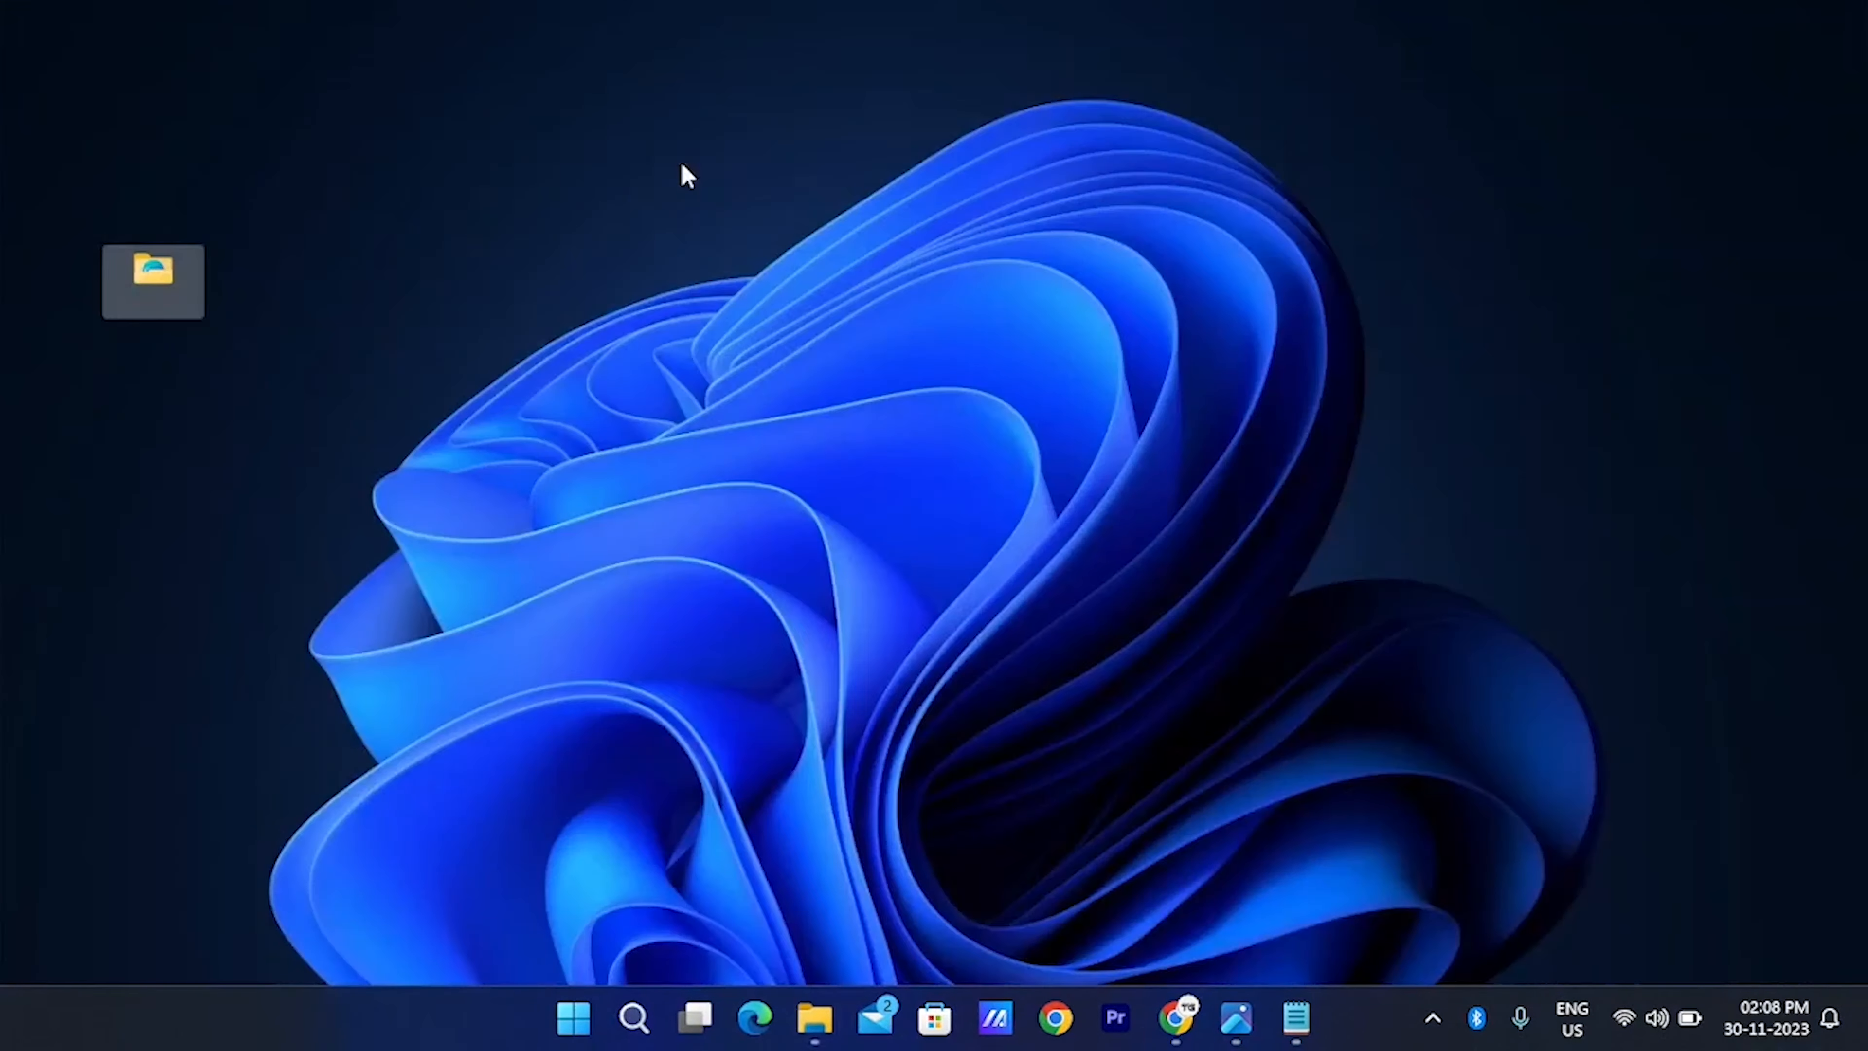
pyautogui.moveTo(174, 253); pyautogui.dragTo(71, 33)
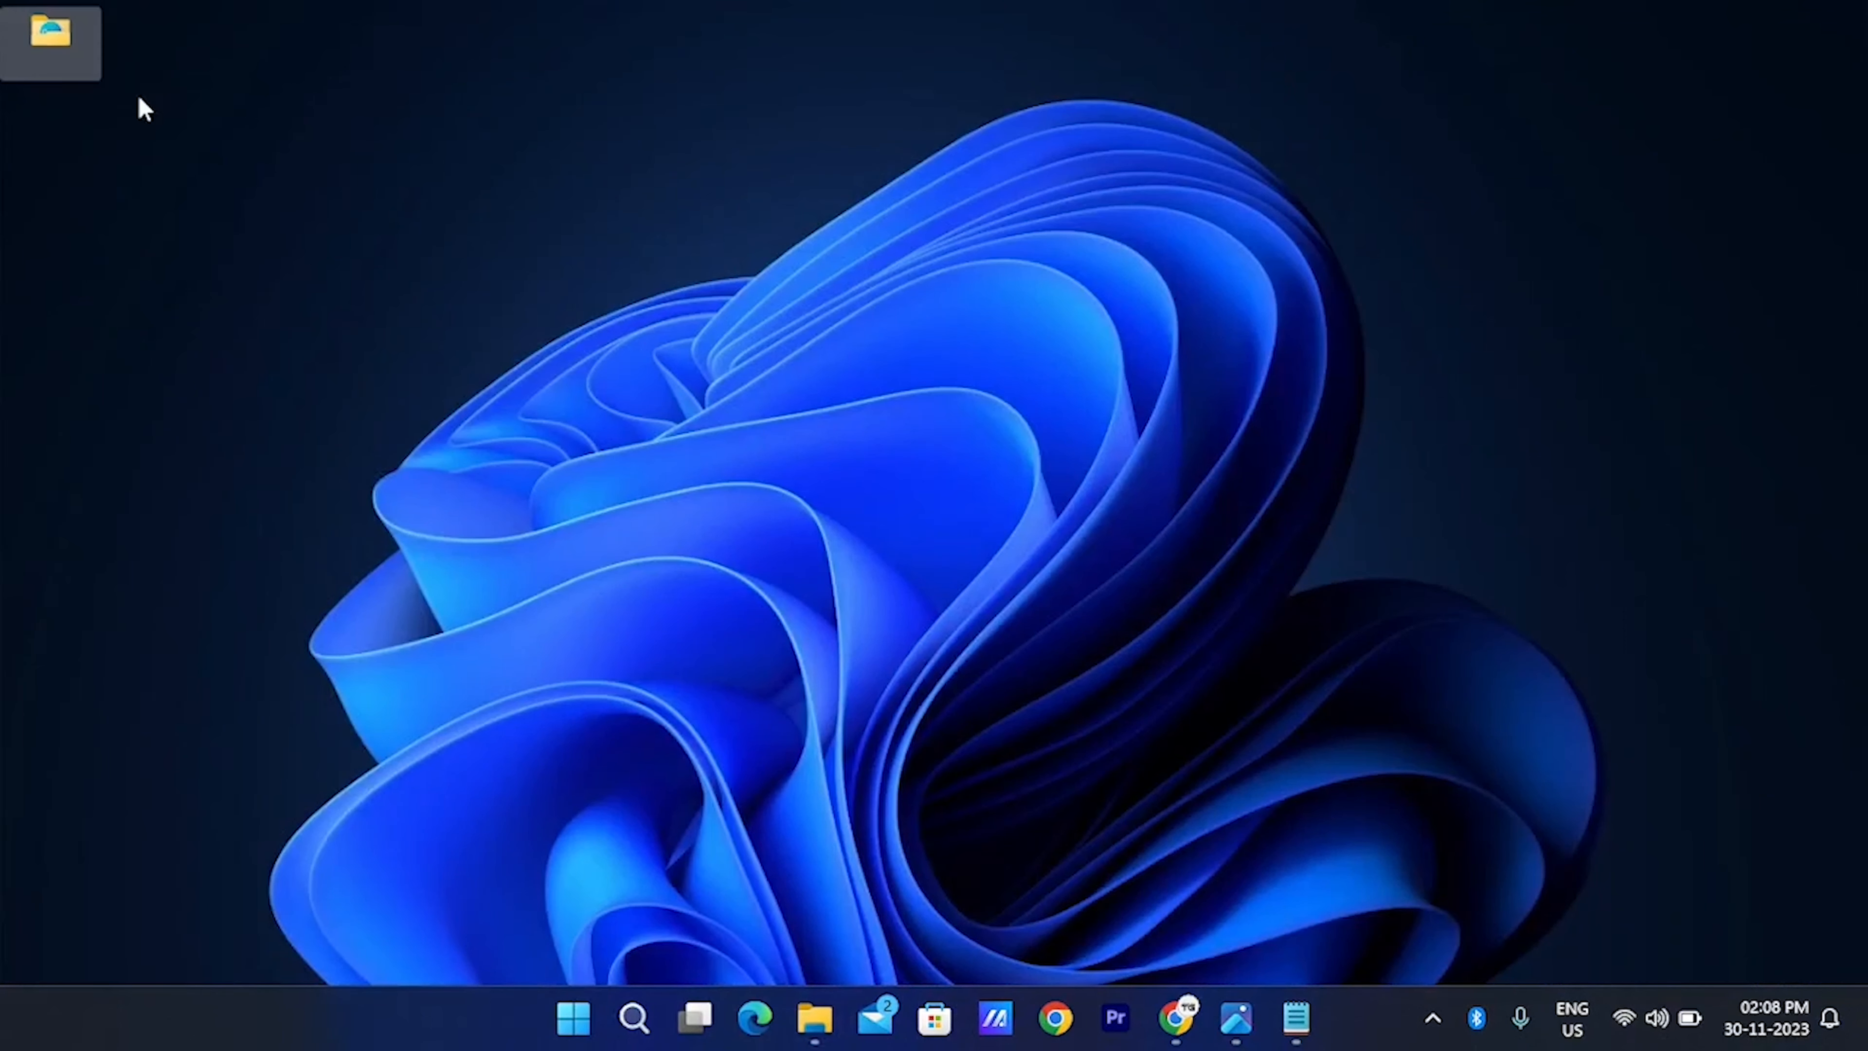
# Change the blank-named folder's icon to the pale upward arrow from SHELL32.dll and confirm its properties
pyautogui.rightClick(90, 18)
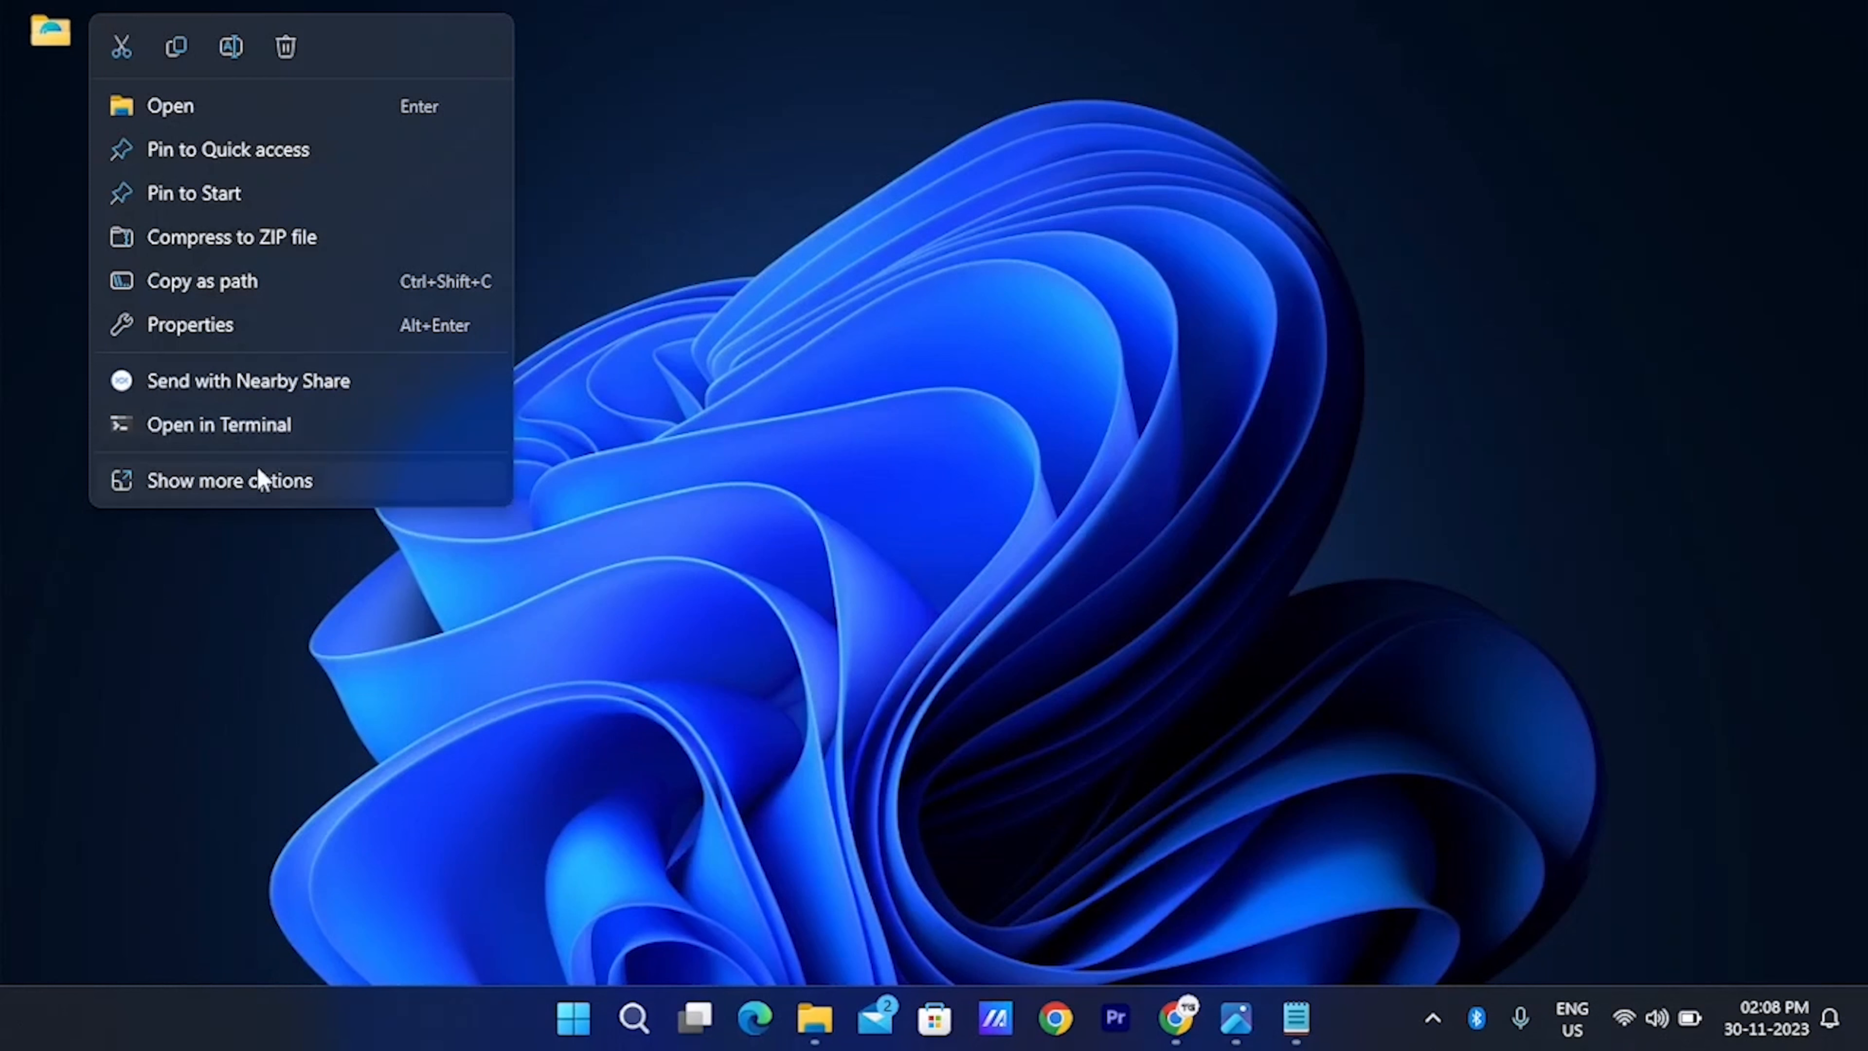
pyautogui.click(302, 337)
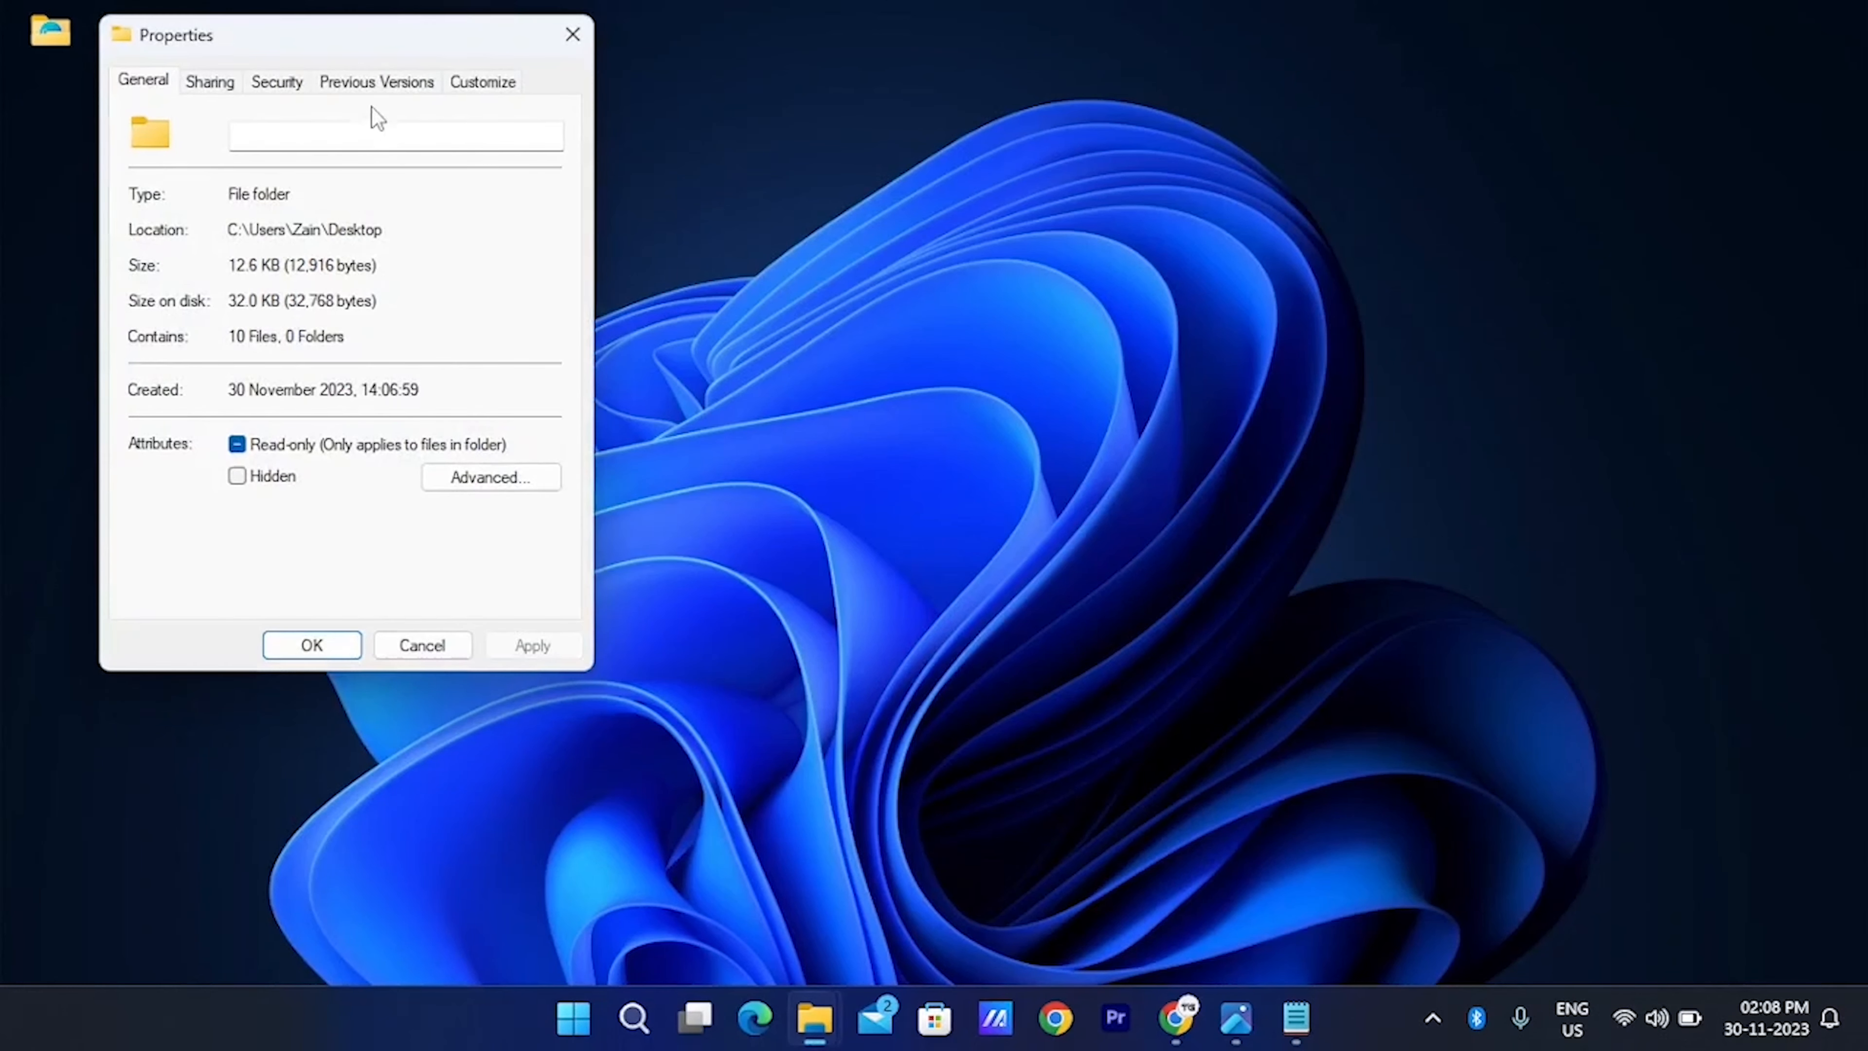
pyautogui.click(475, 89)
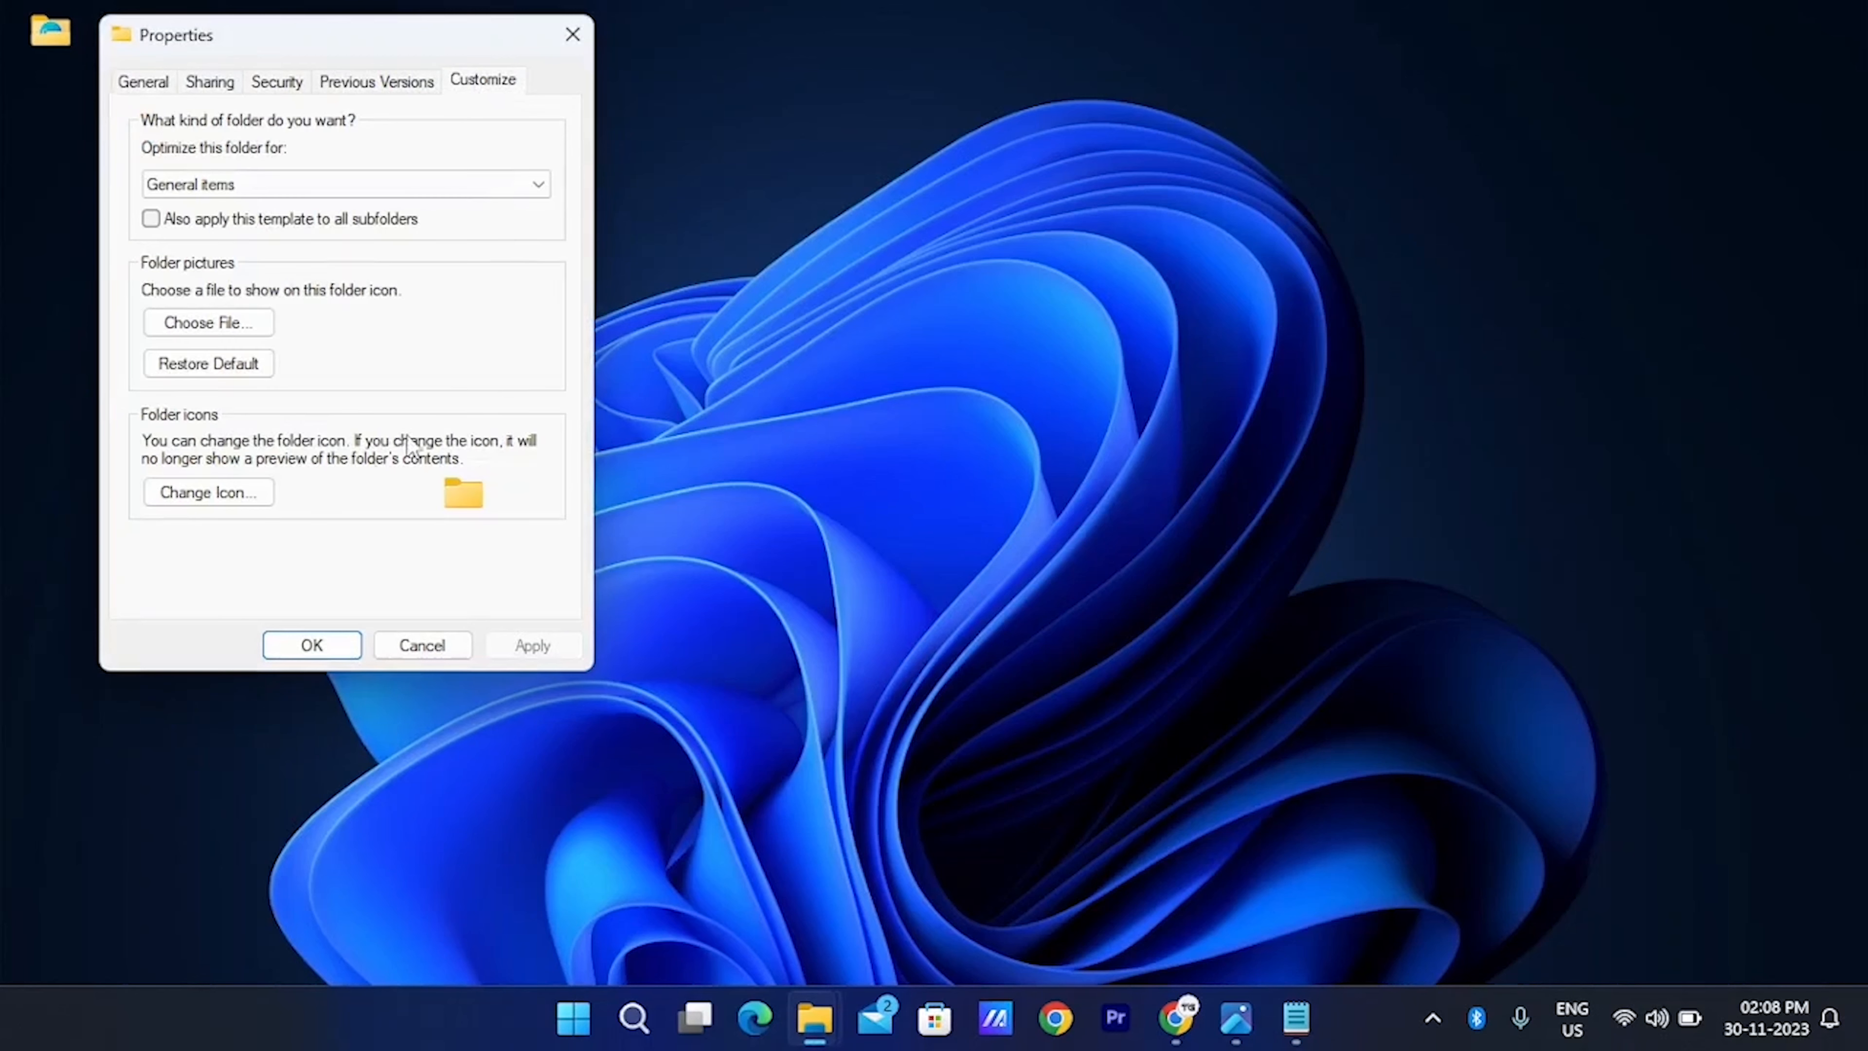
pyautogui.click(247, 490)
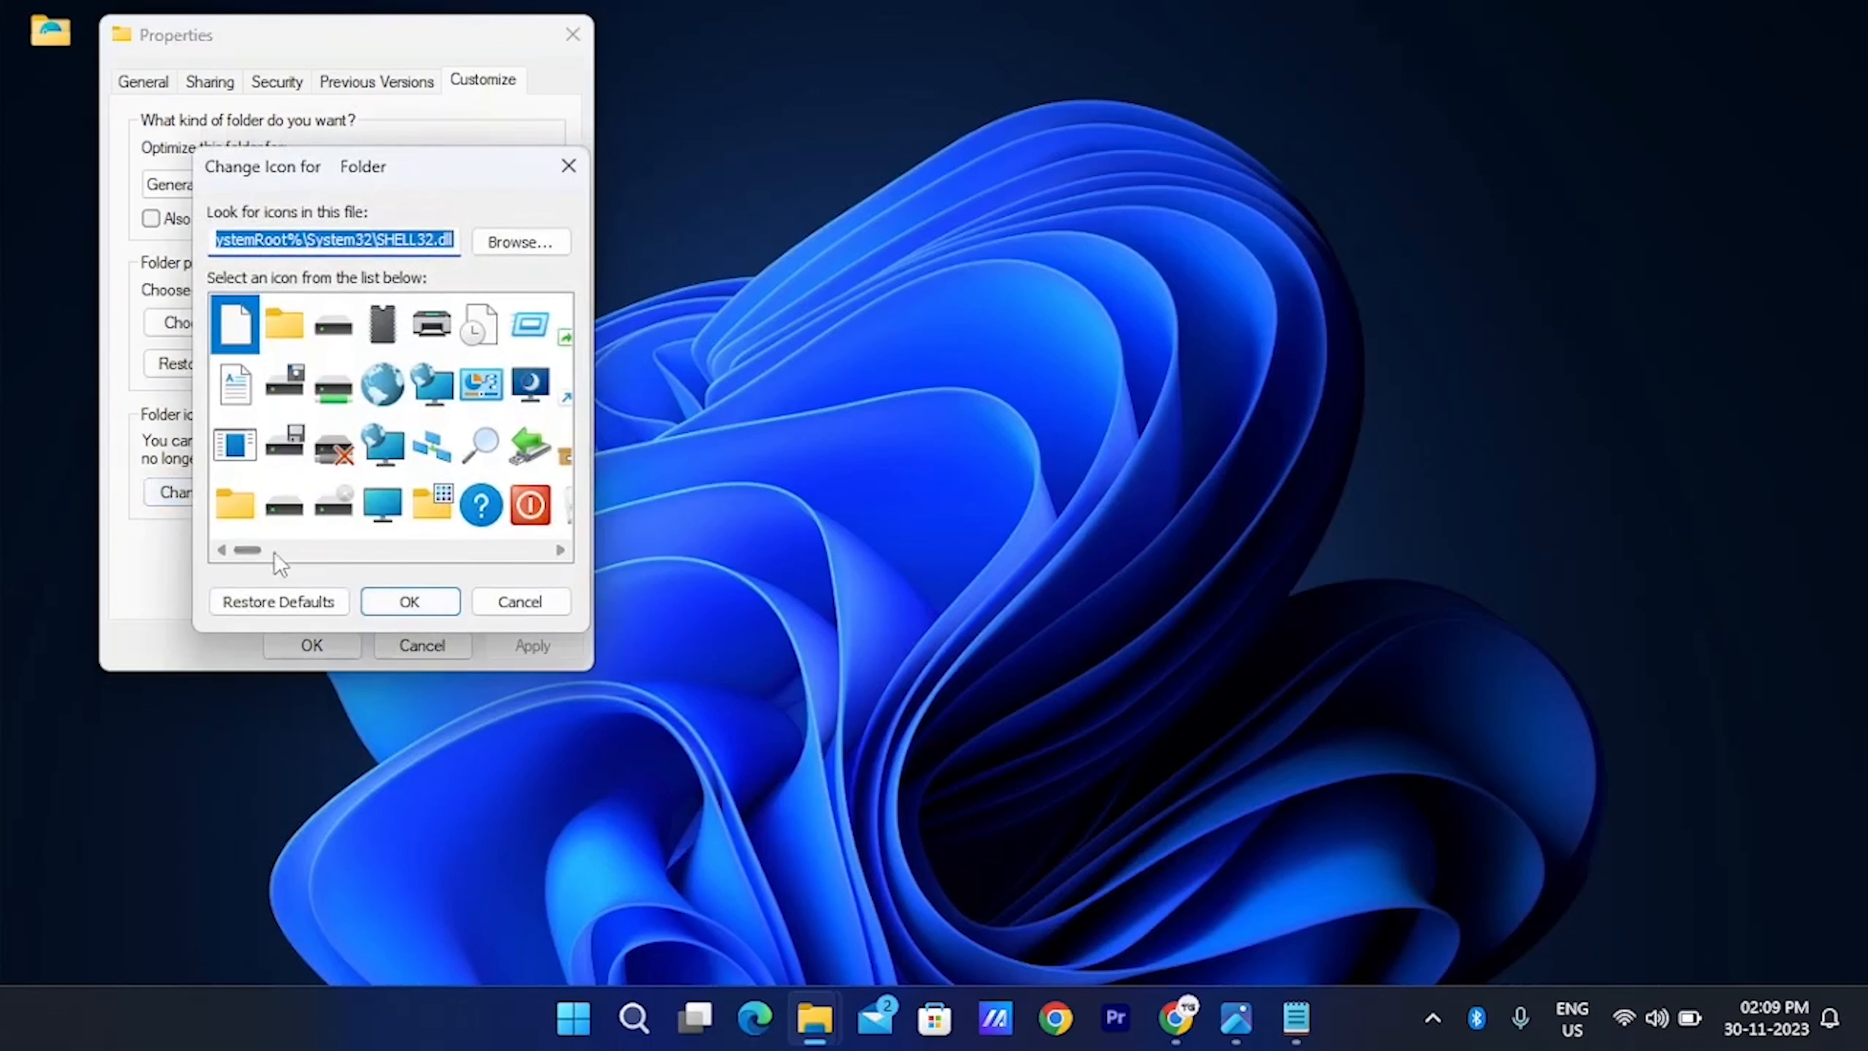
pyautogui.moveTo(249, 541); pyautogui.dragTo(568, 605)
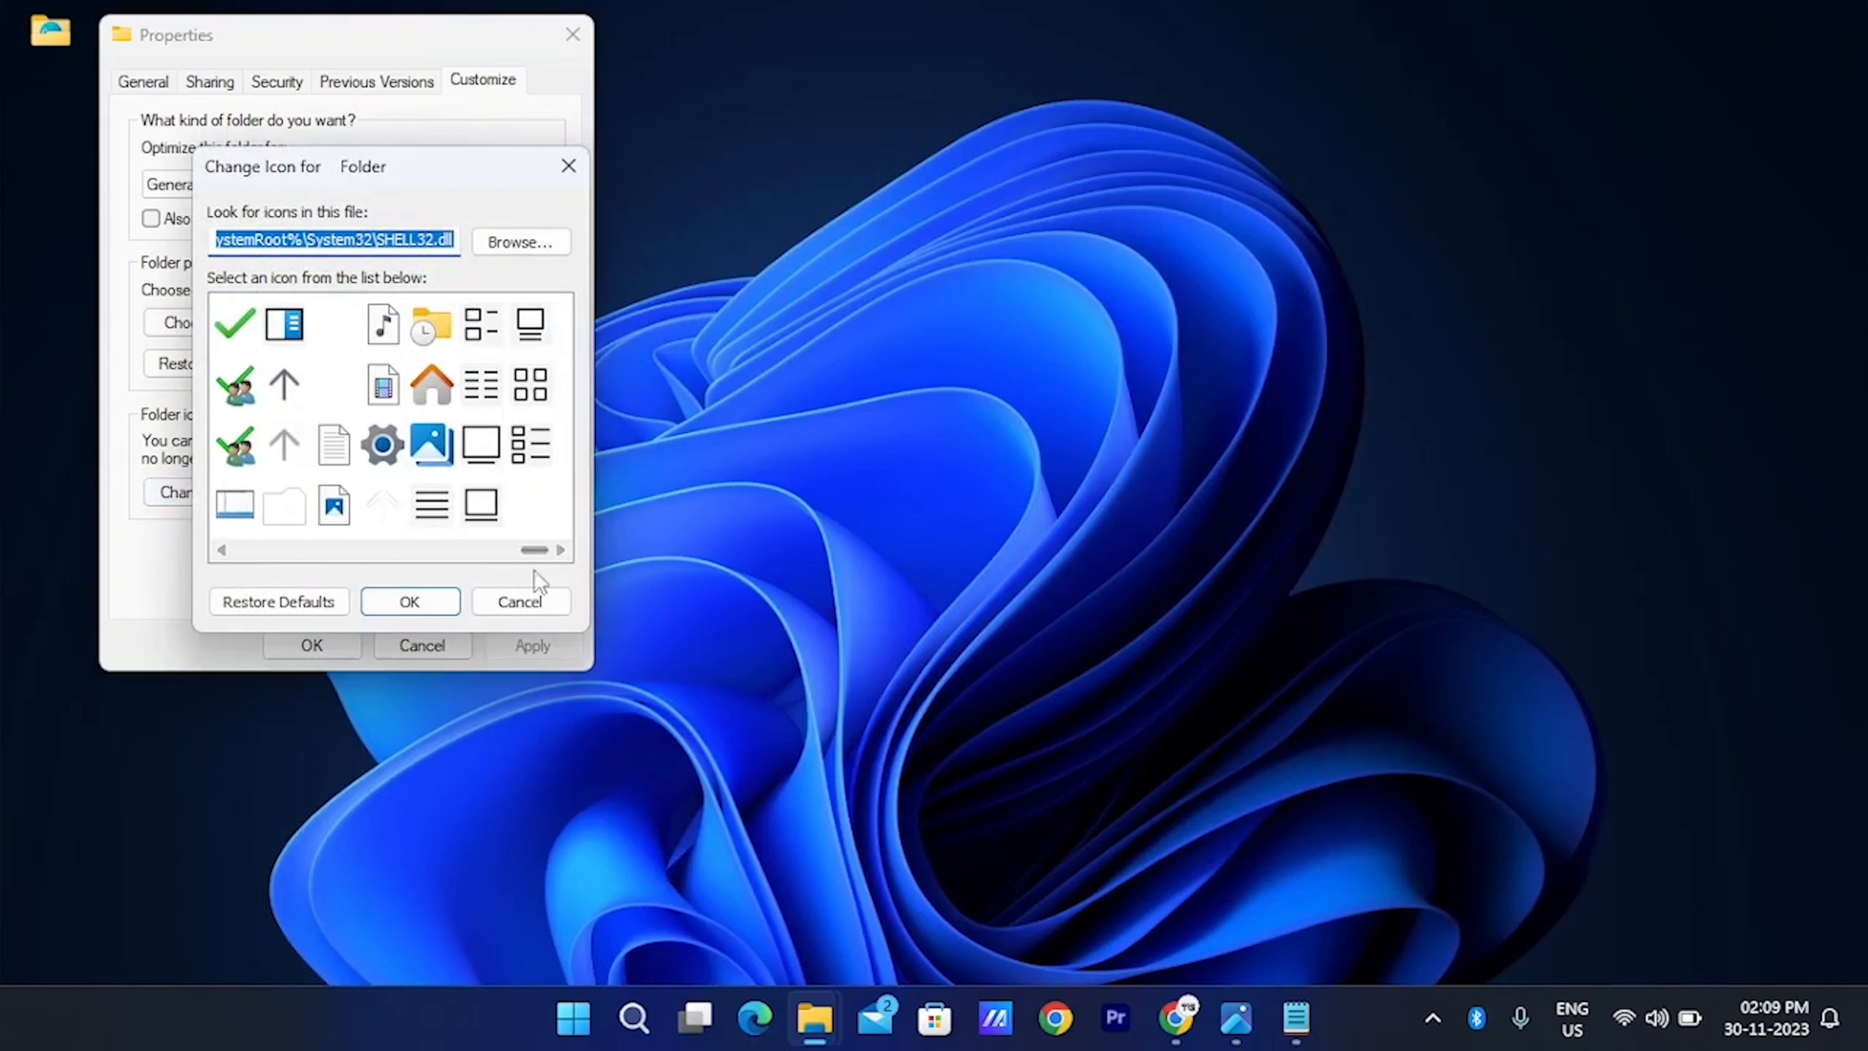
pyautogui.click(293, 455)
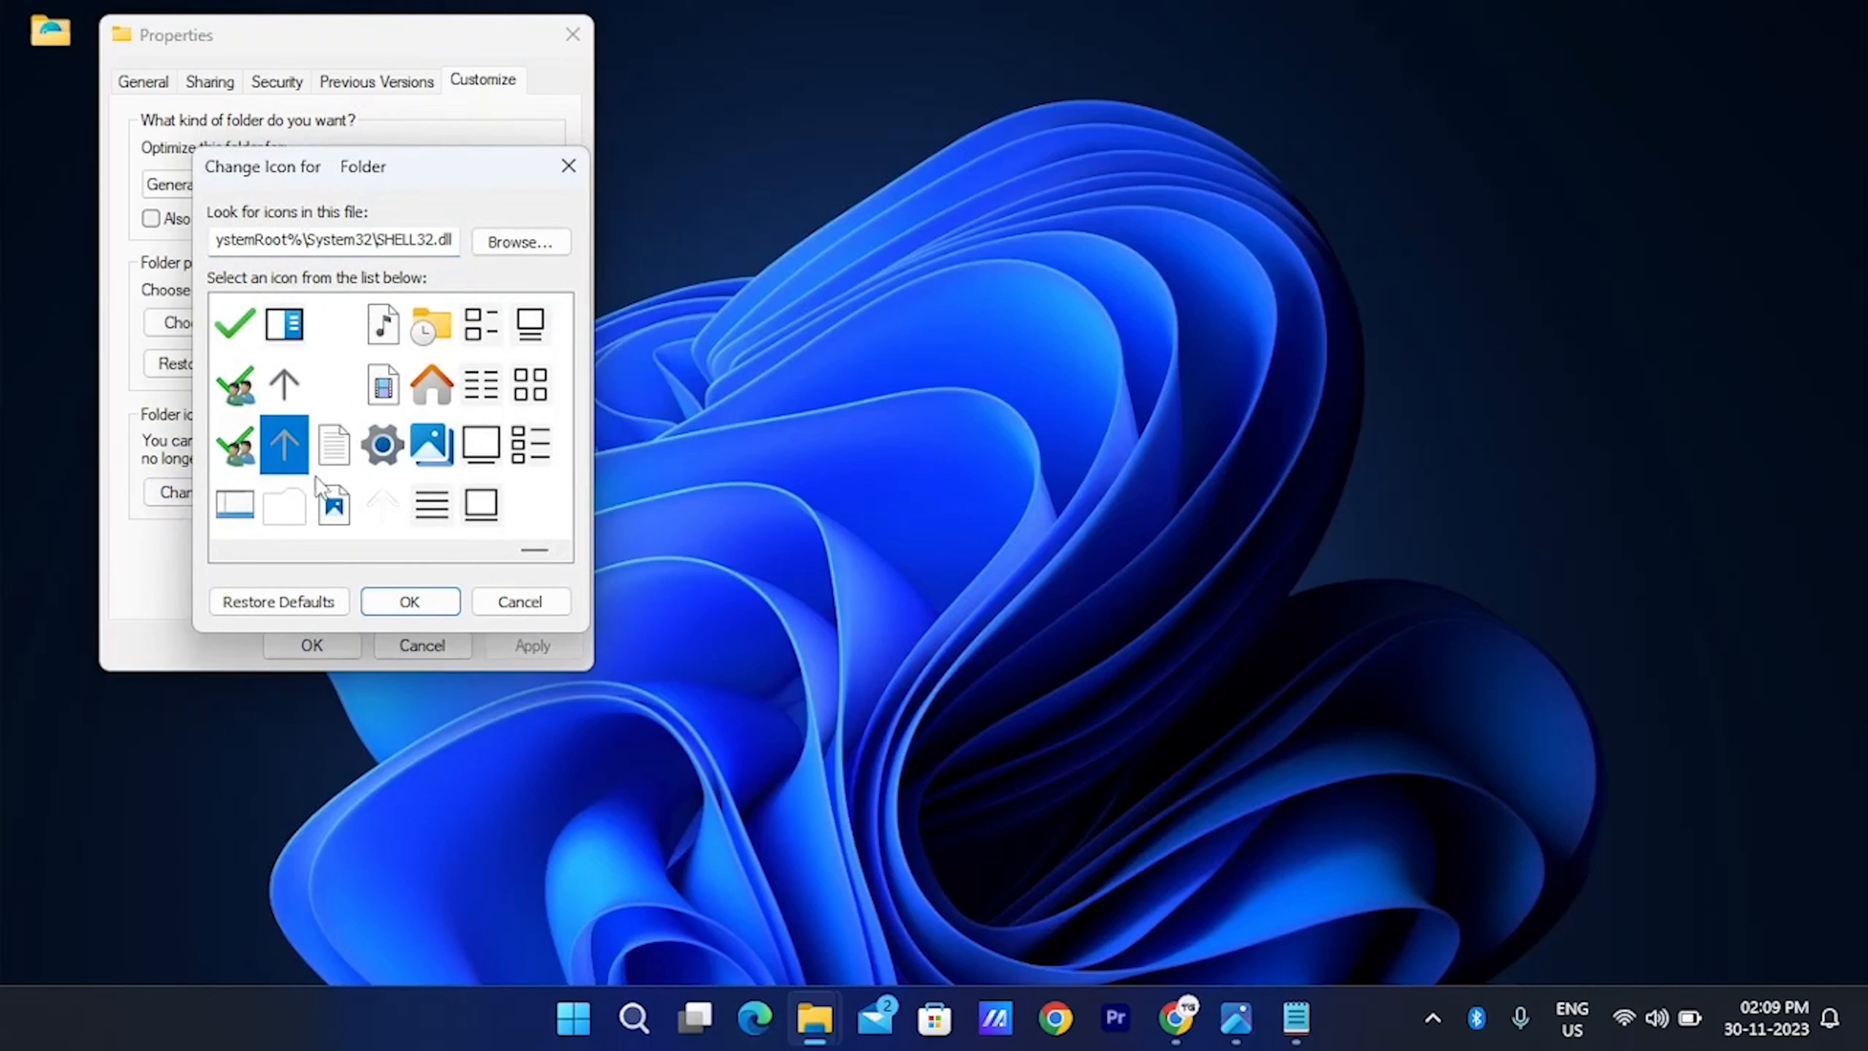
pyautogui.click(397, 609)
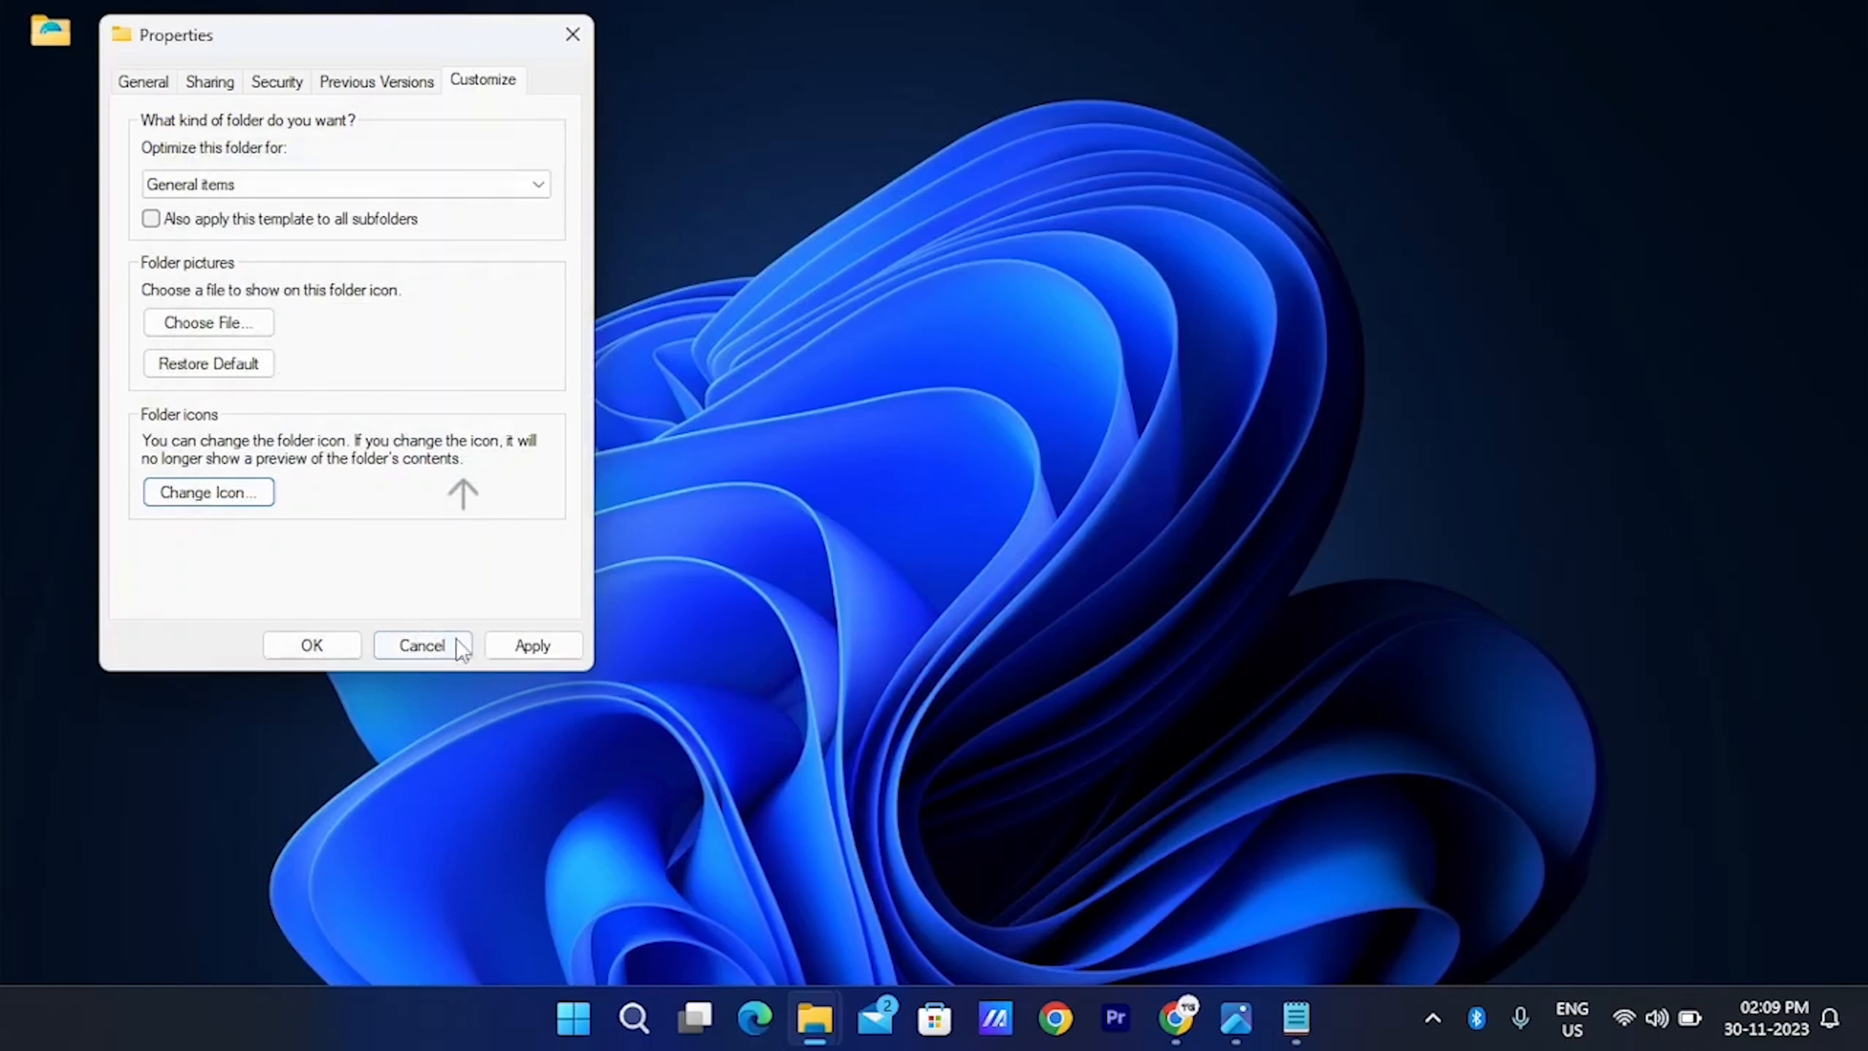
pyautogui.click(532, 646)
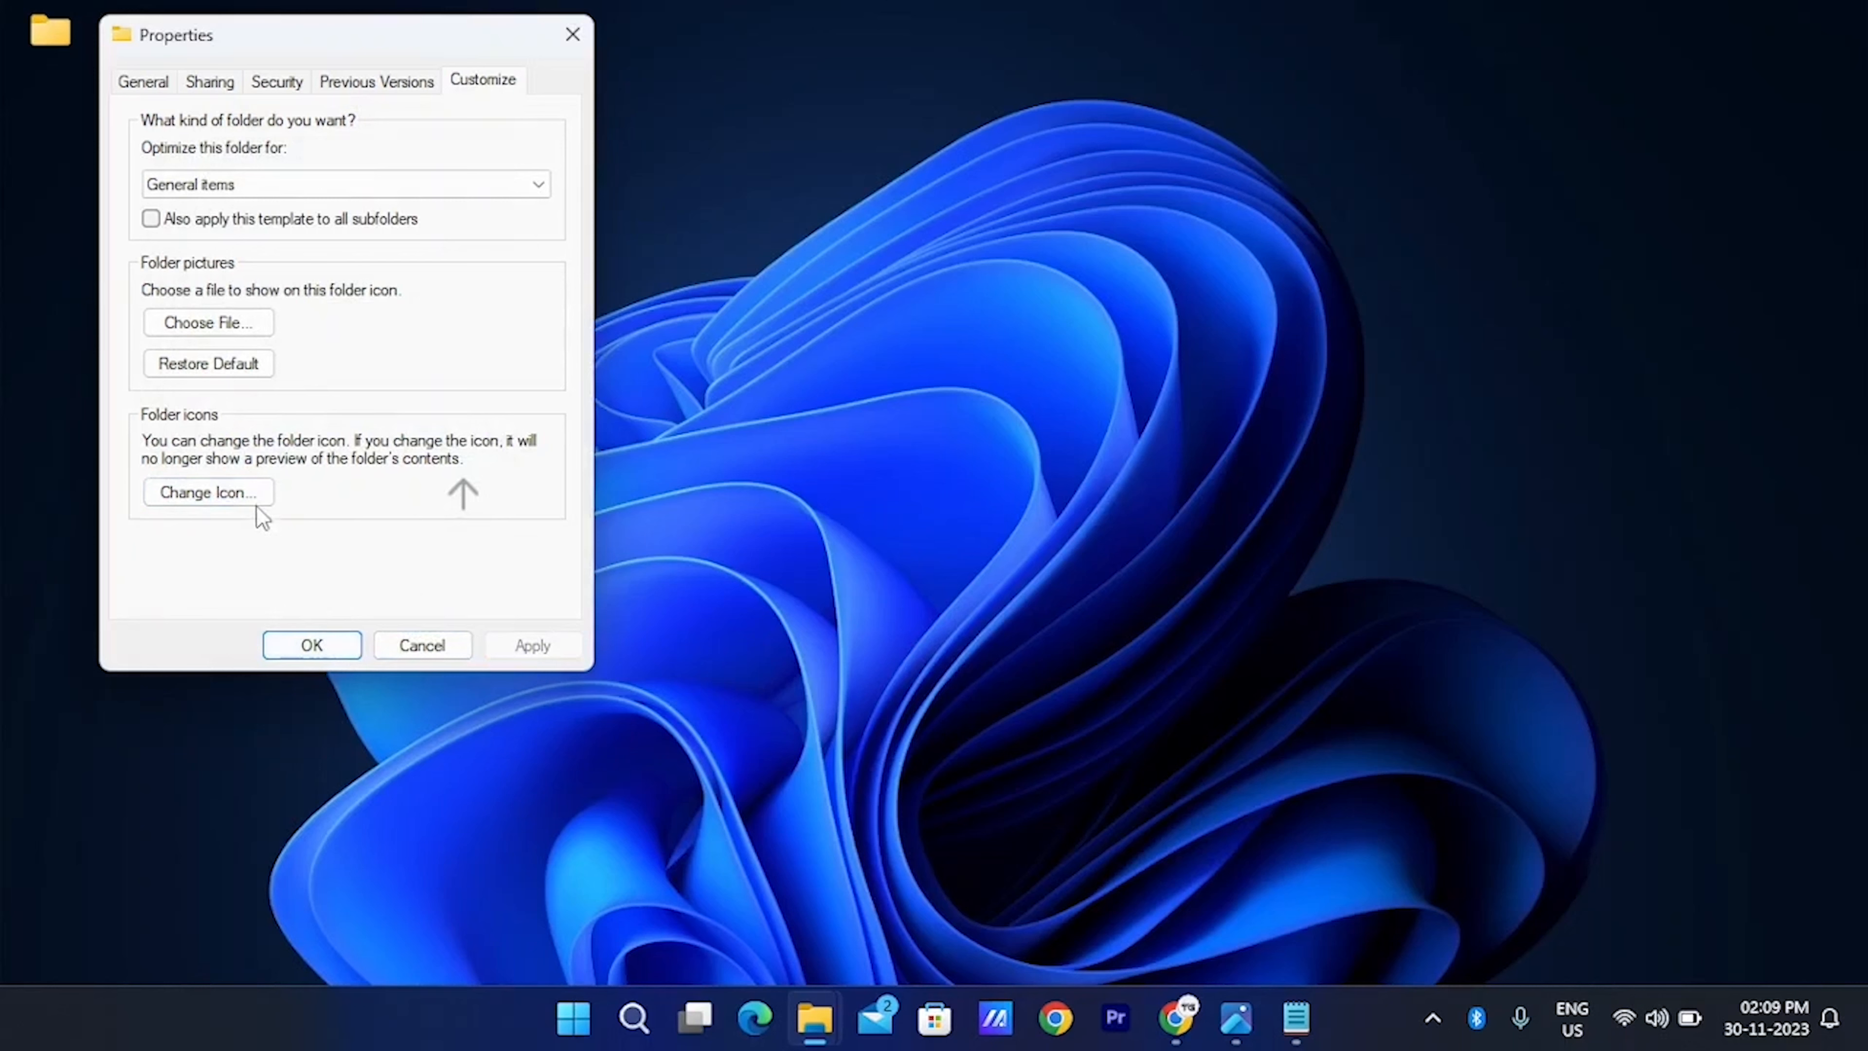
pyautogui.click(307, 643)
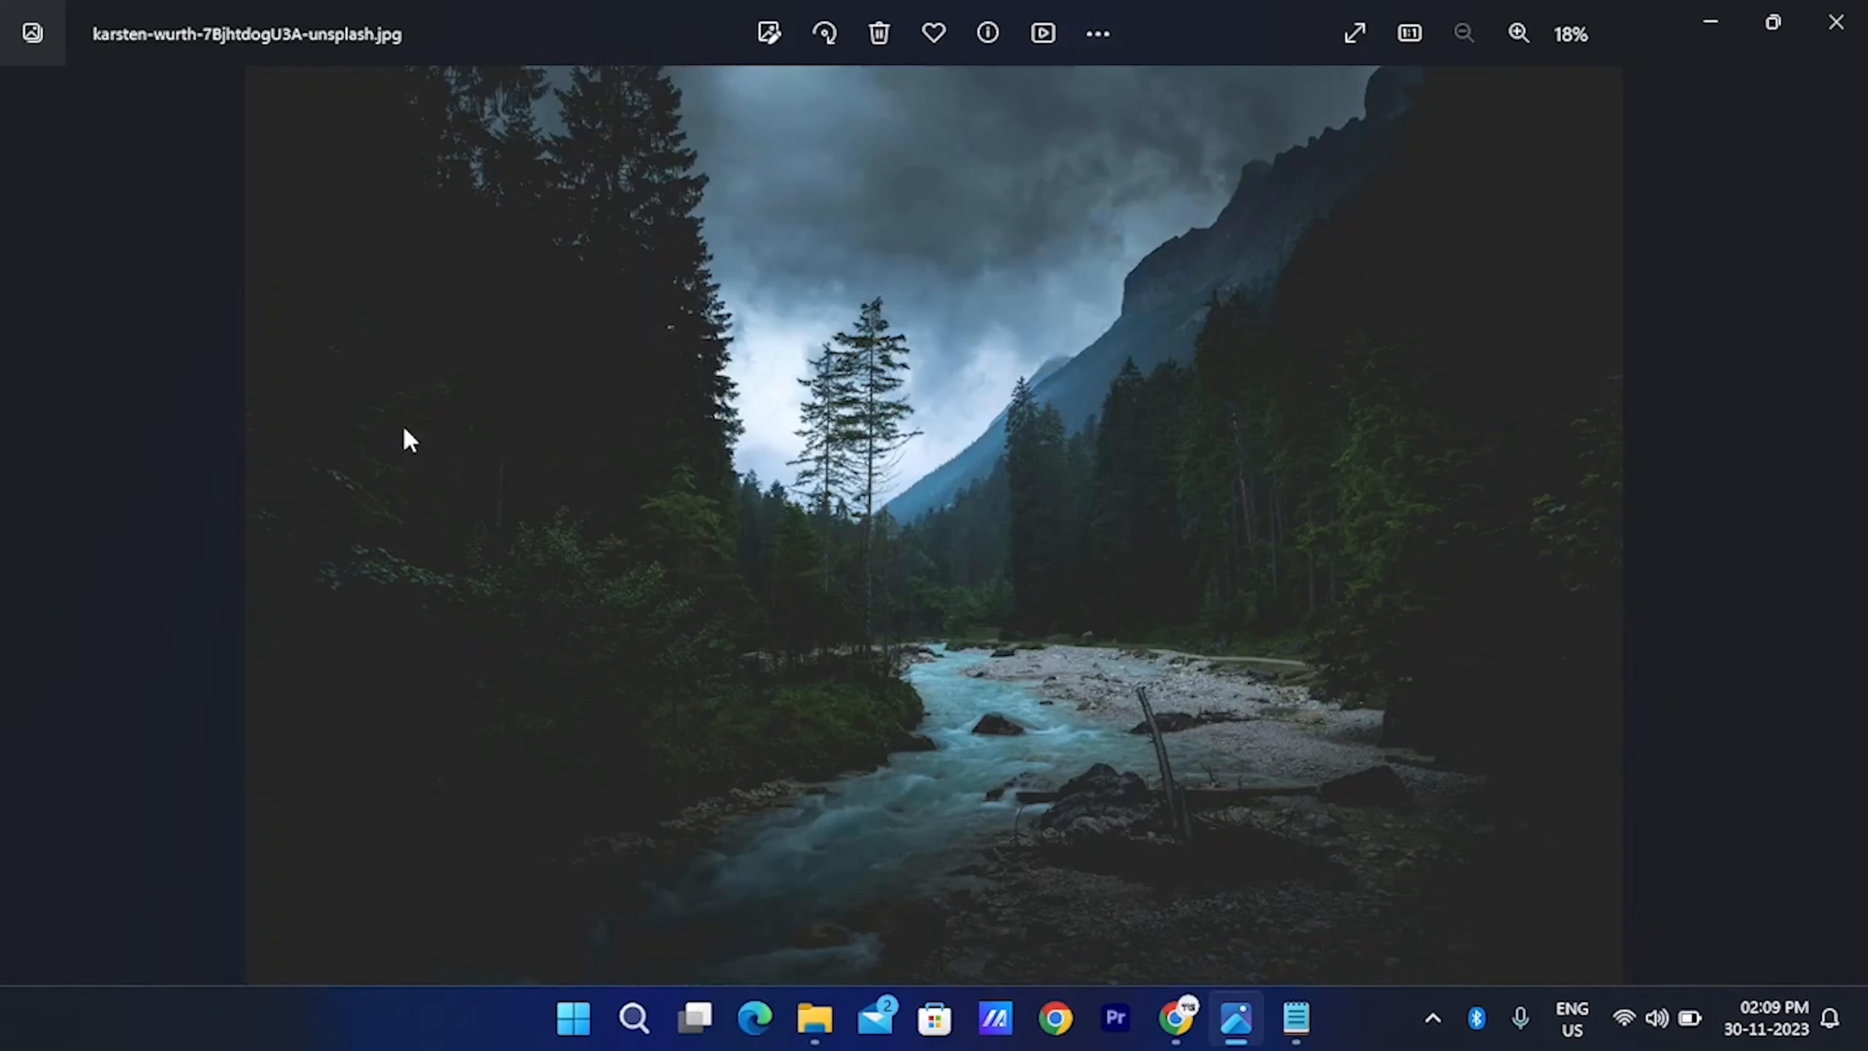
# Set the opened river and forest photo as the desktop background and close the image viewer
pyautogui.click(1093, 35)
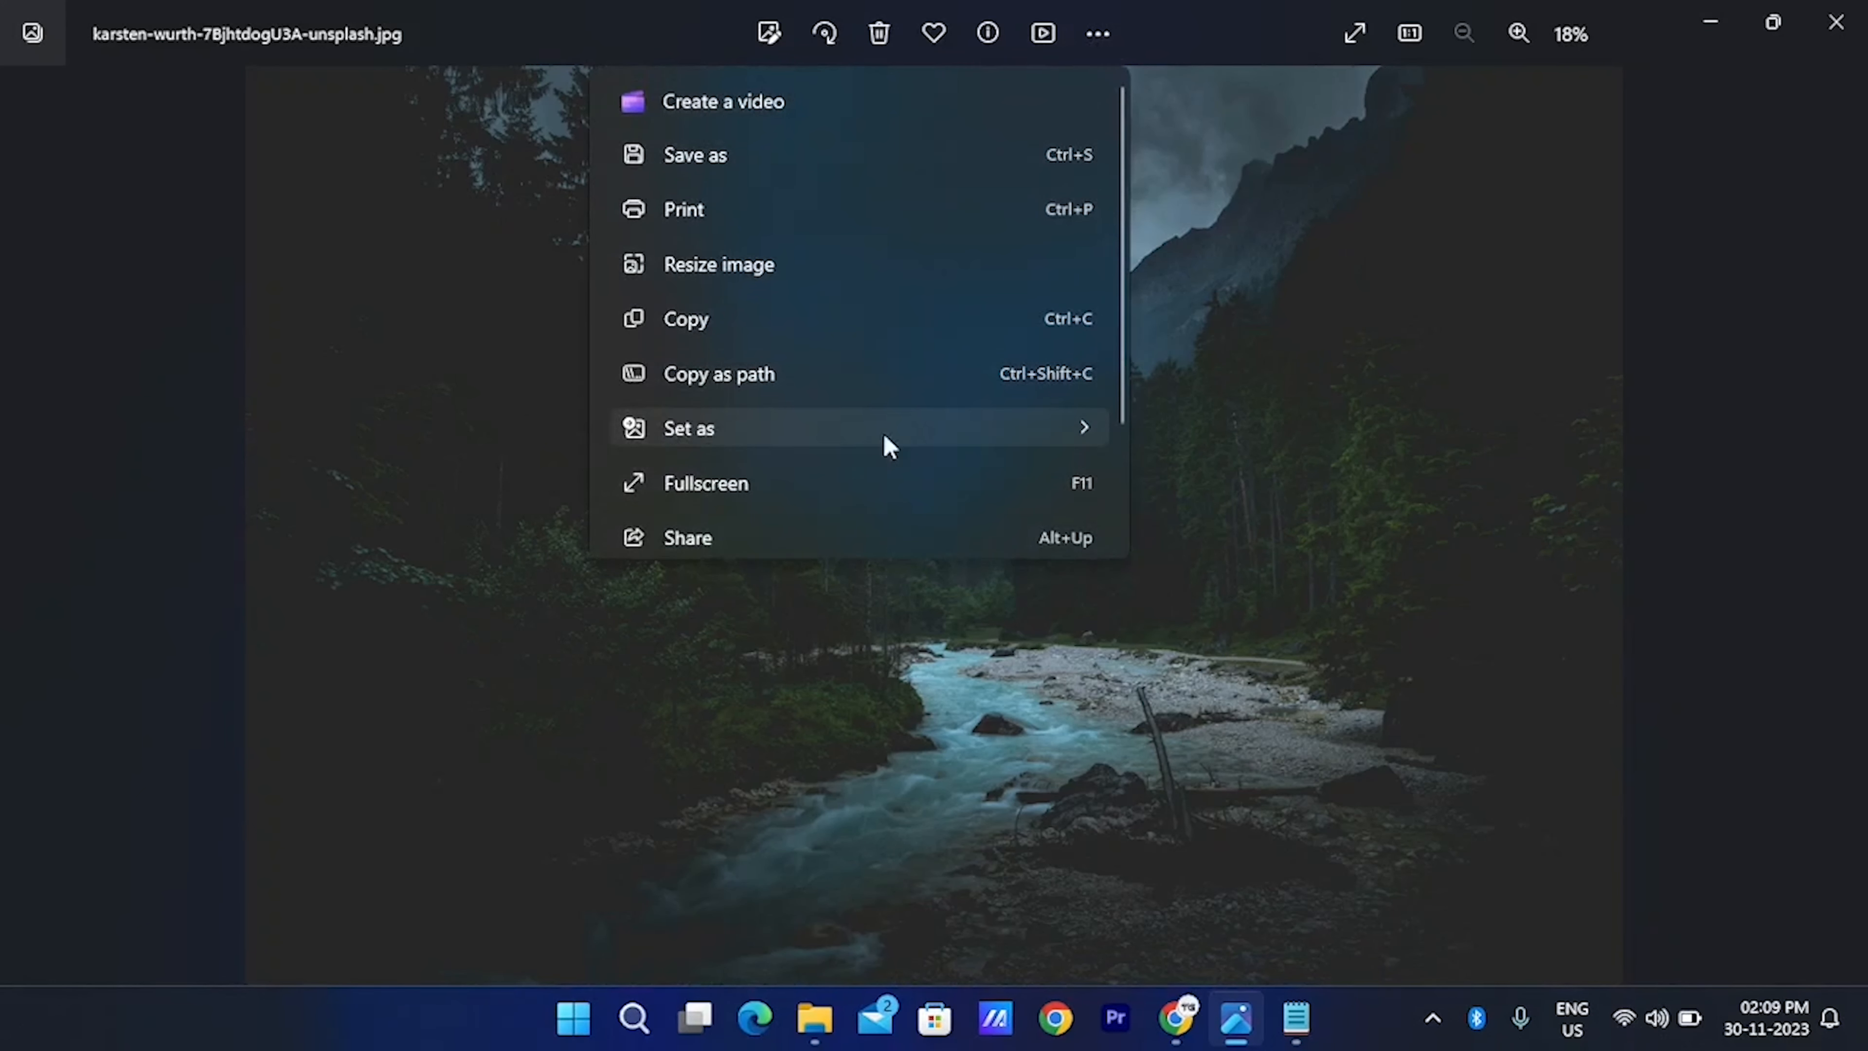
pyautogui.moveTo(884, 430)
pyautogui.click(1233, 484)
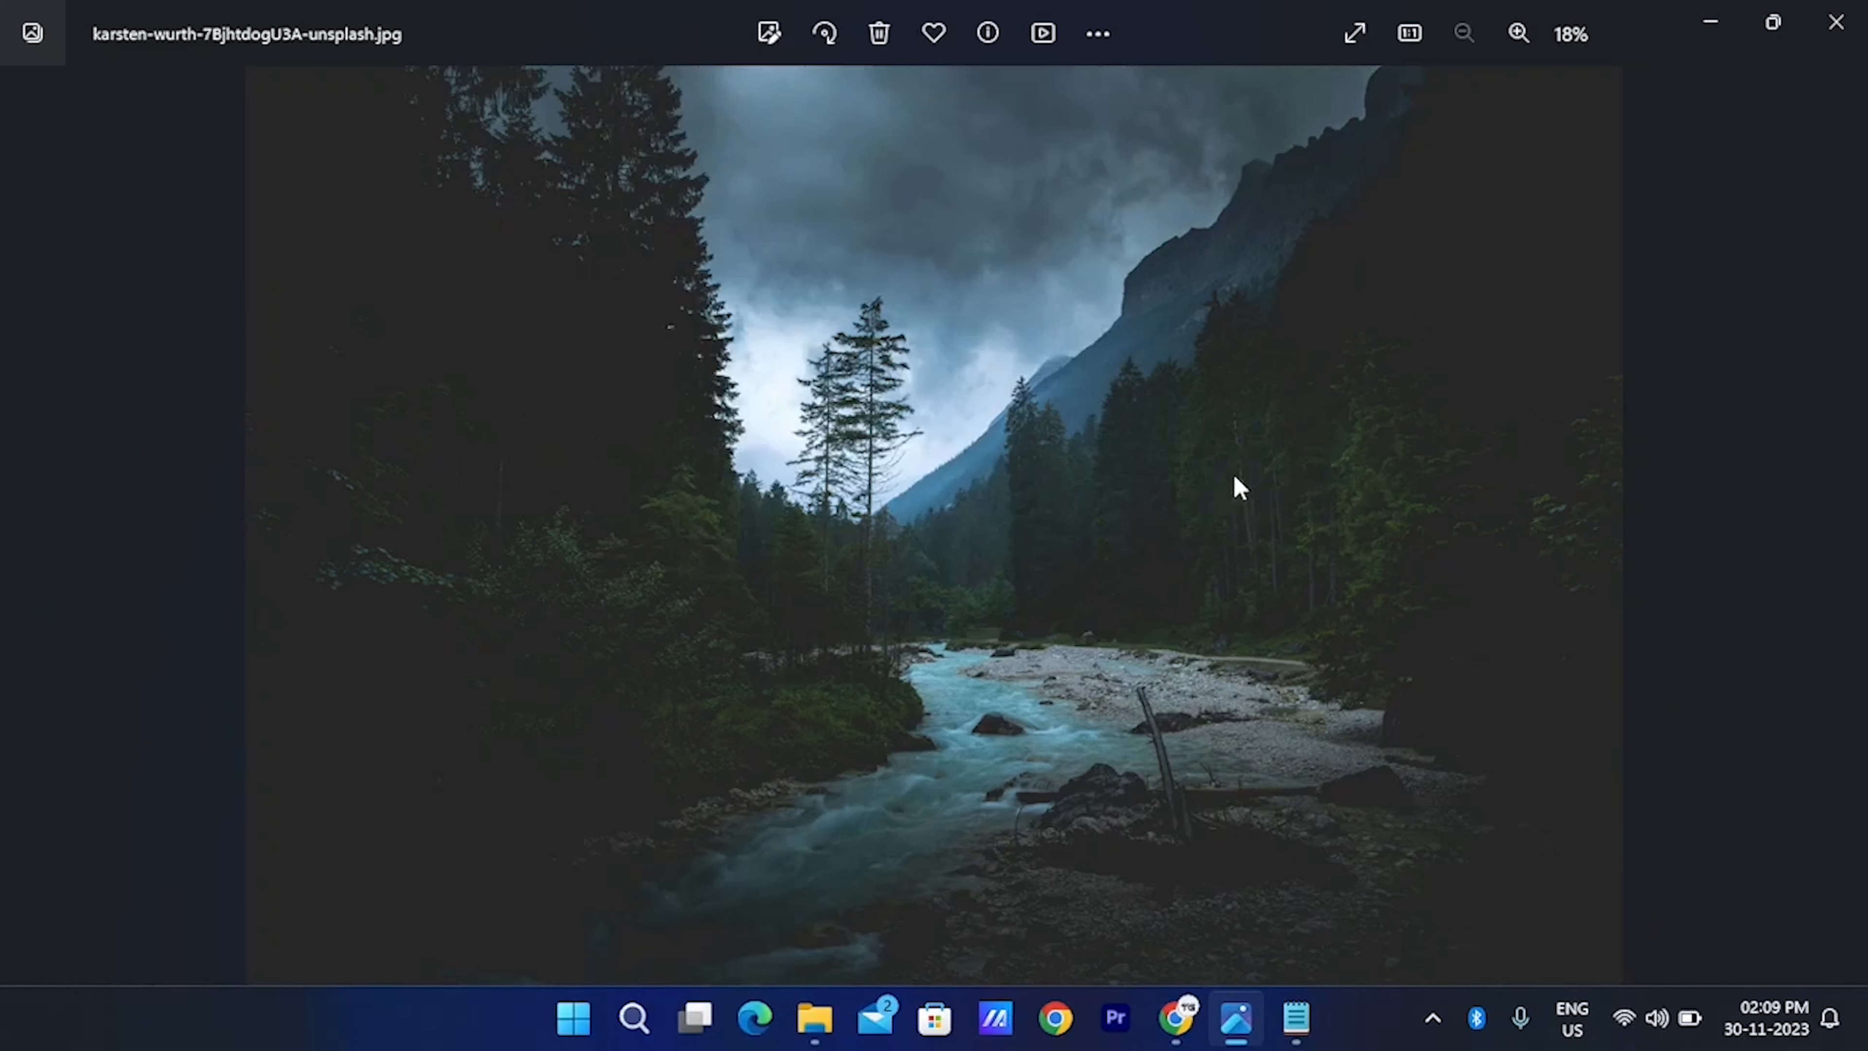
pyautogui.hotkey('alt', 'F4')
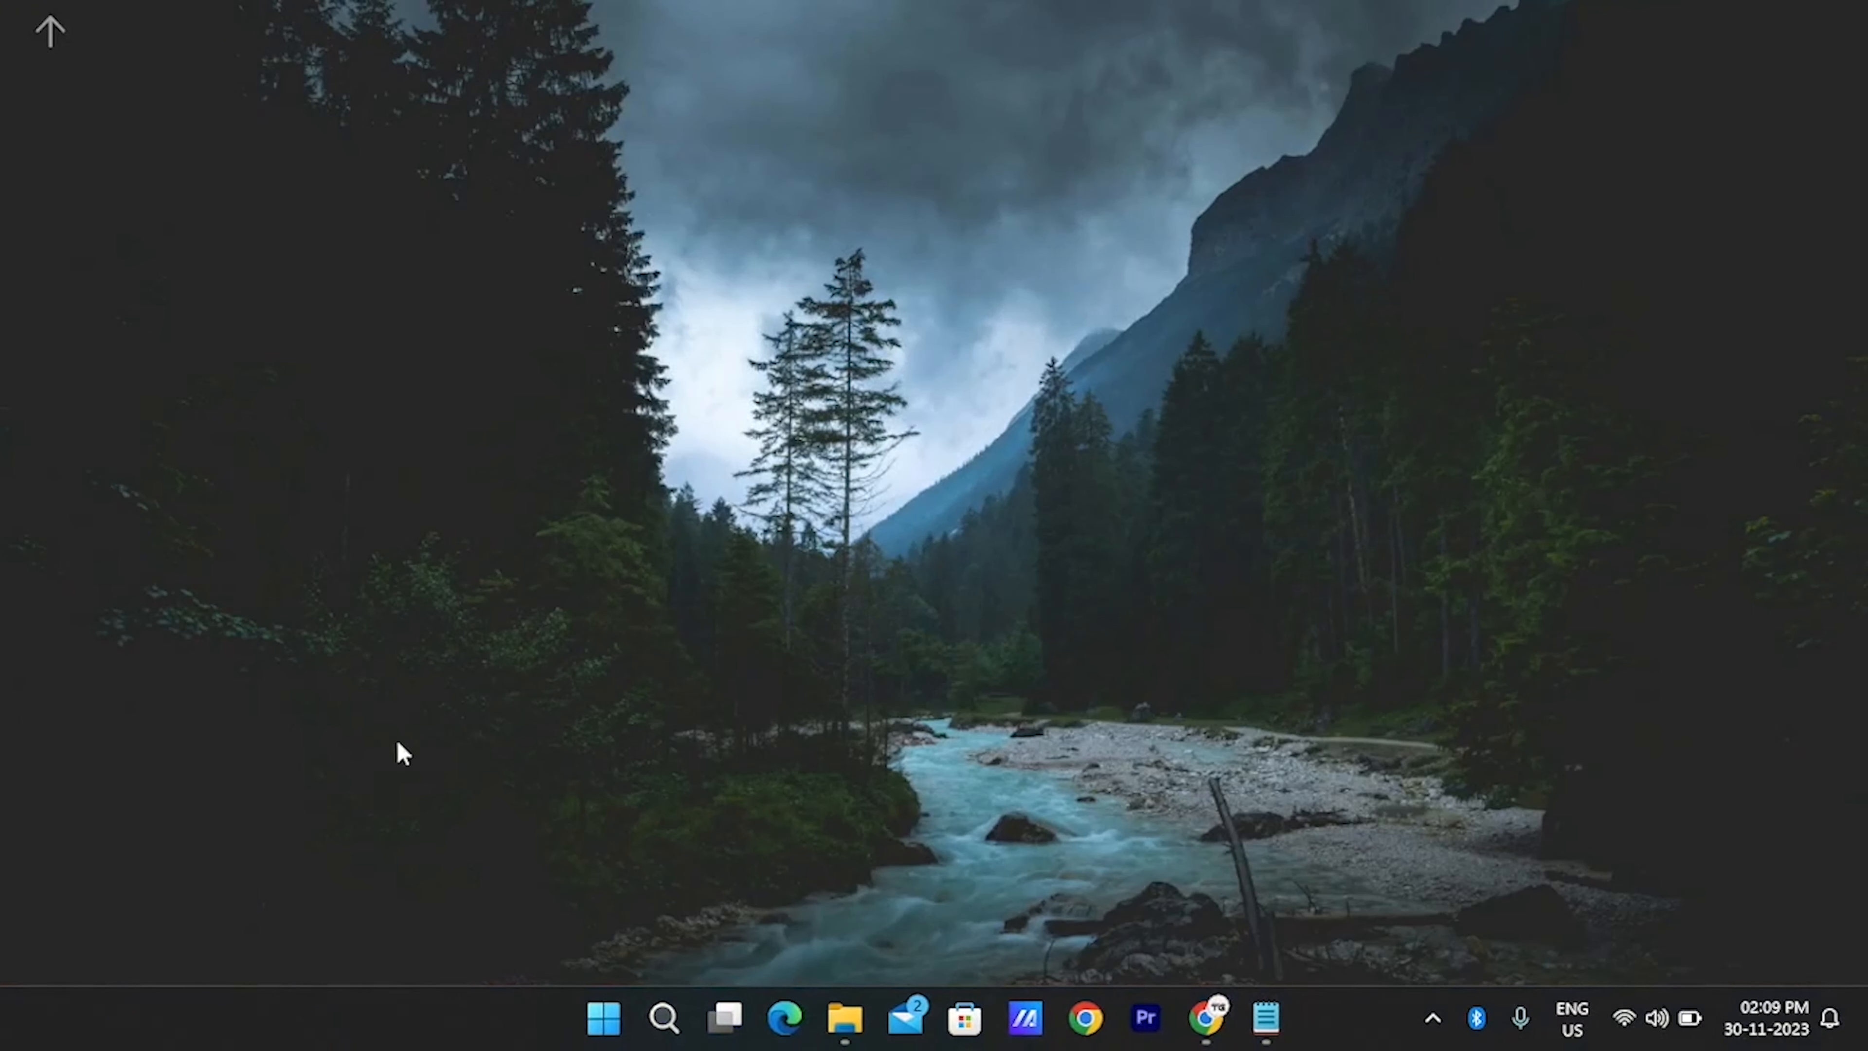
pyautogui.moveTo(720, 155); pyautogui.dragTo(1233, 227)
# Switch to Chrome and download the free Windows 11 Cursors Concept v2 pack from its DeviantArt page
pyautogui.click(1206, 1018)
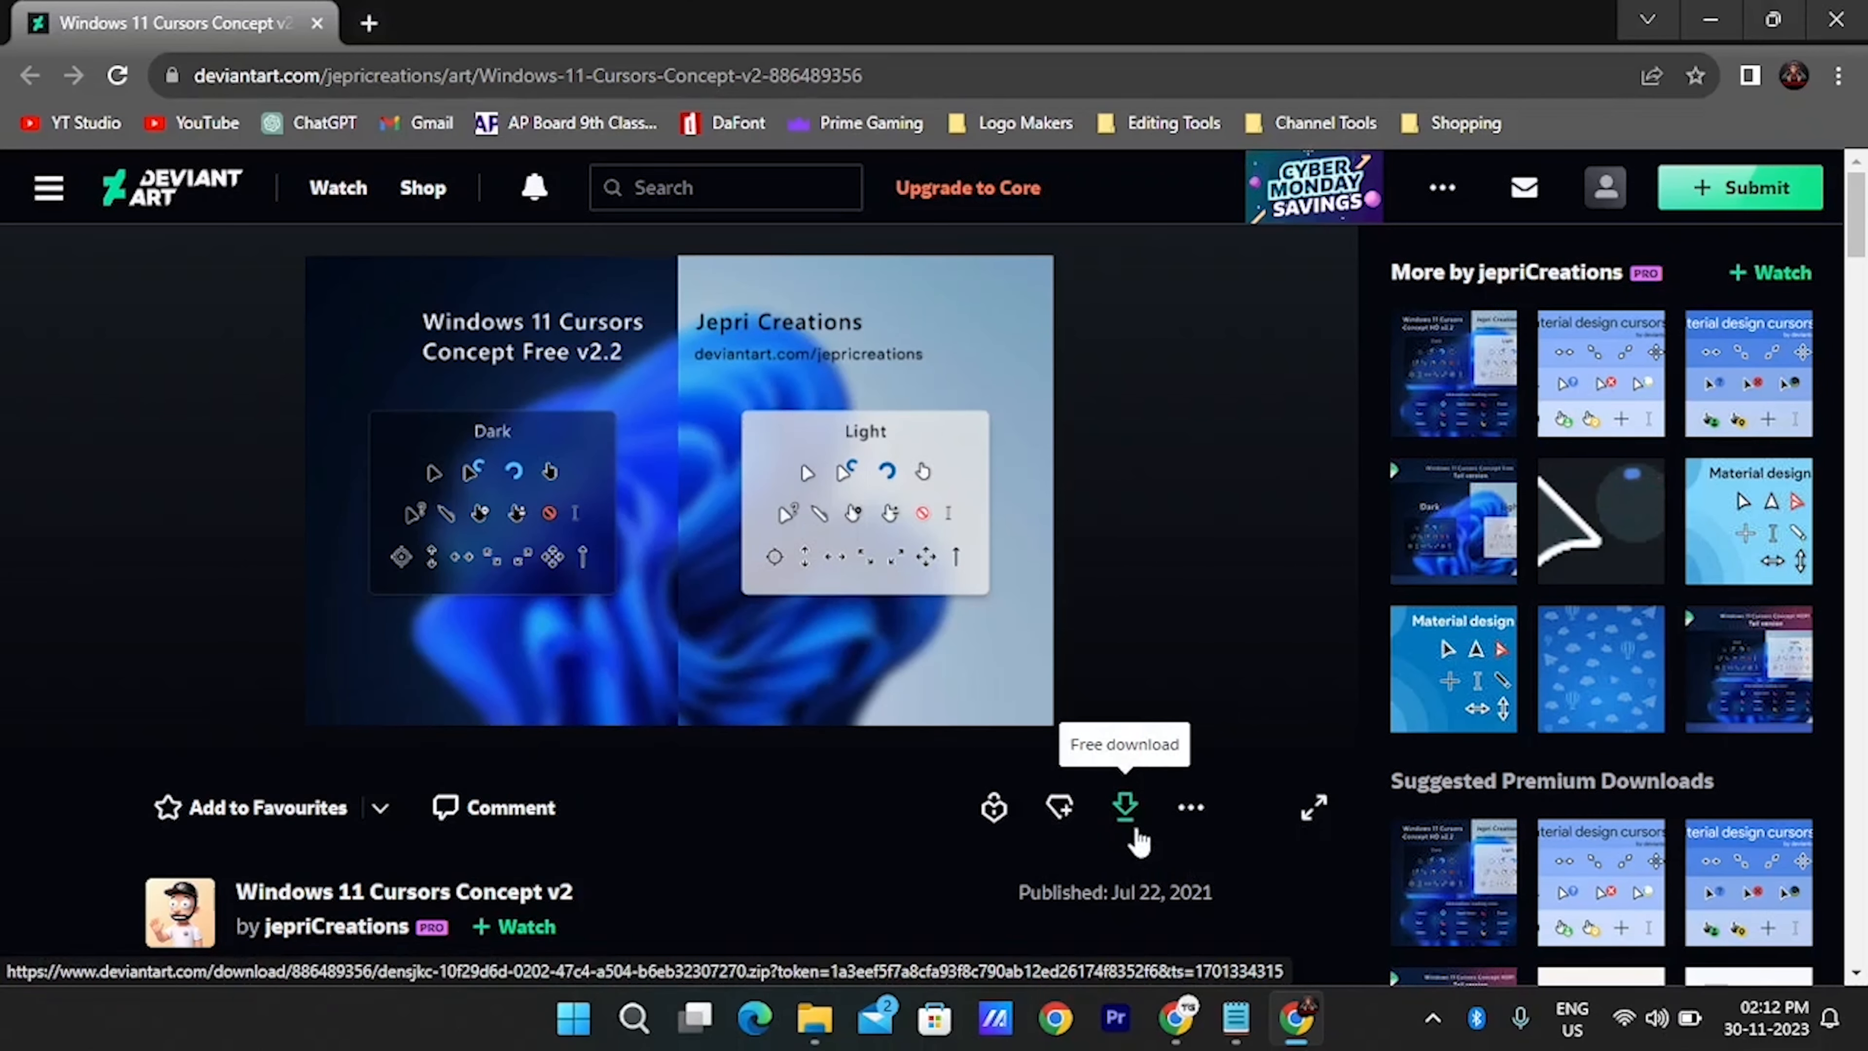
pyautogui.click(1125, 810)
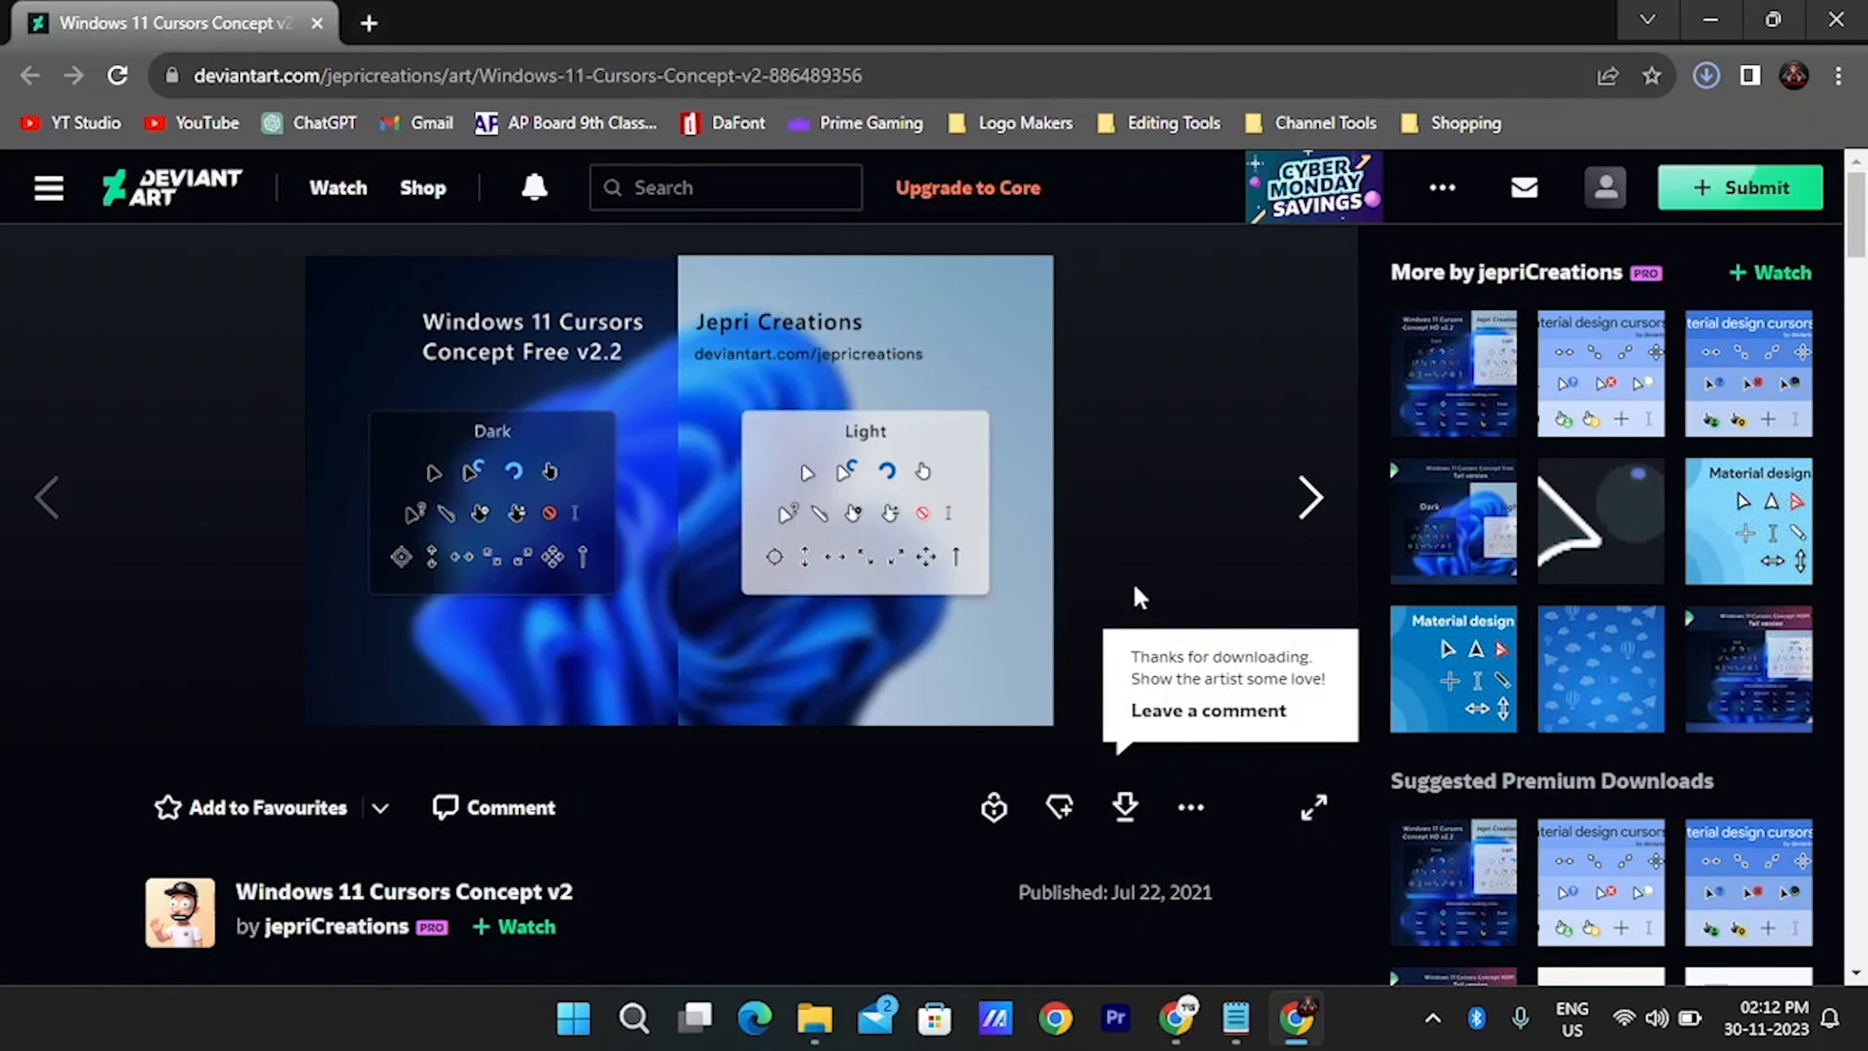
# Switch to File Explorer and extract the windows_11_cursors_concept_v2 archive from Downloads into its default folder
pyautogui.press('super+e')
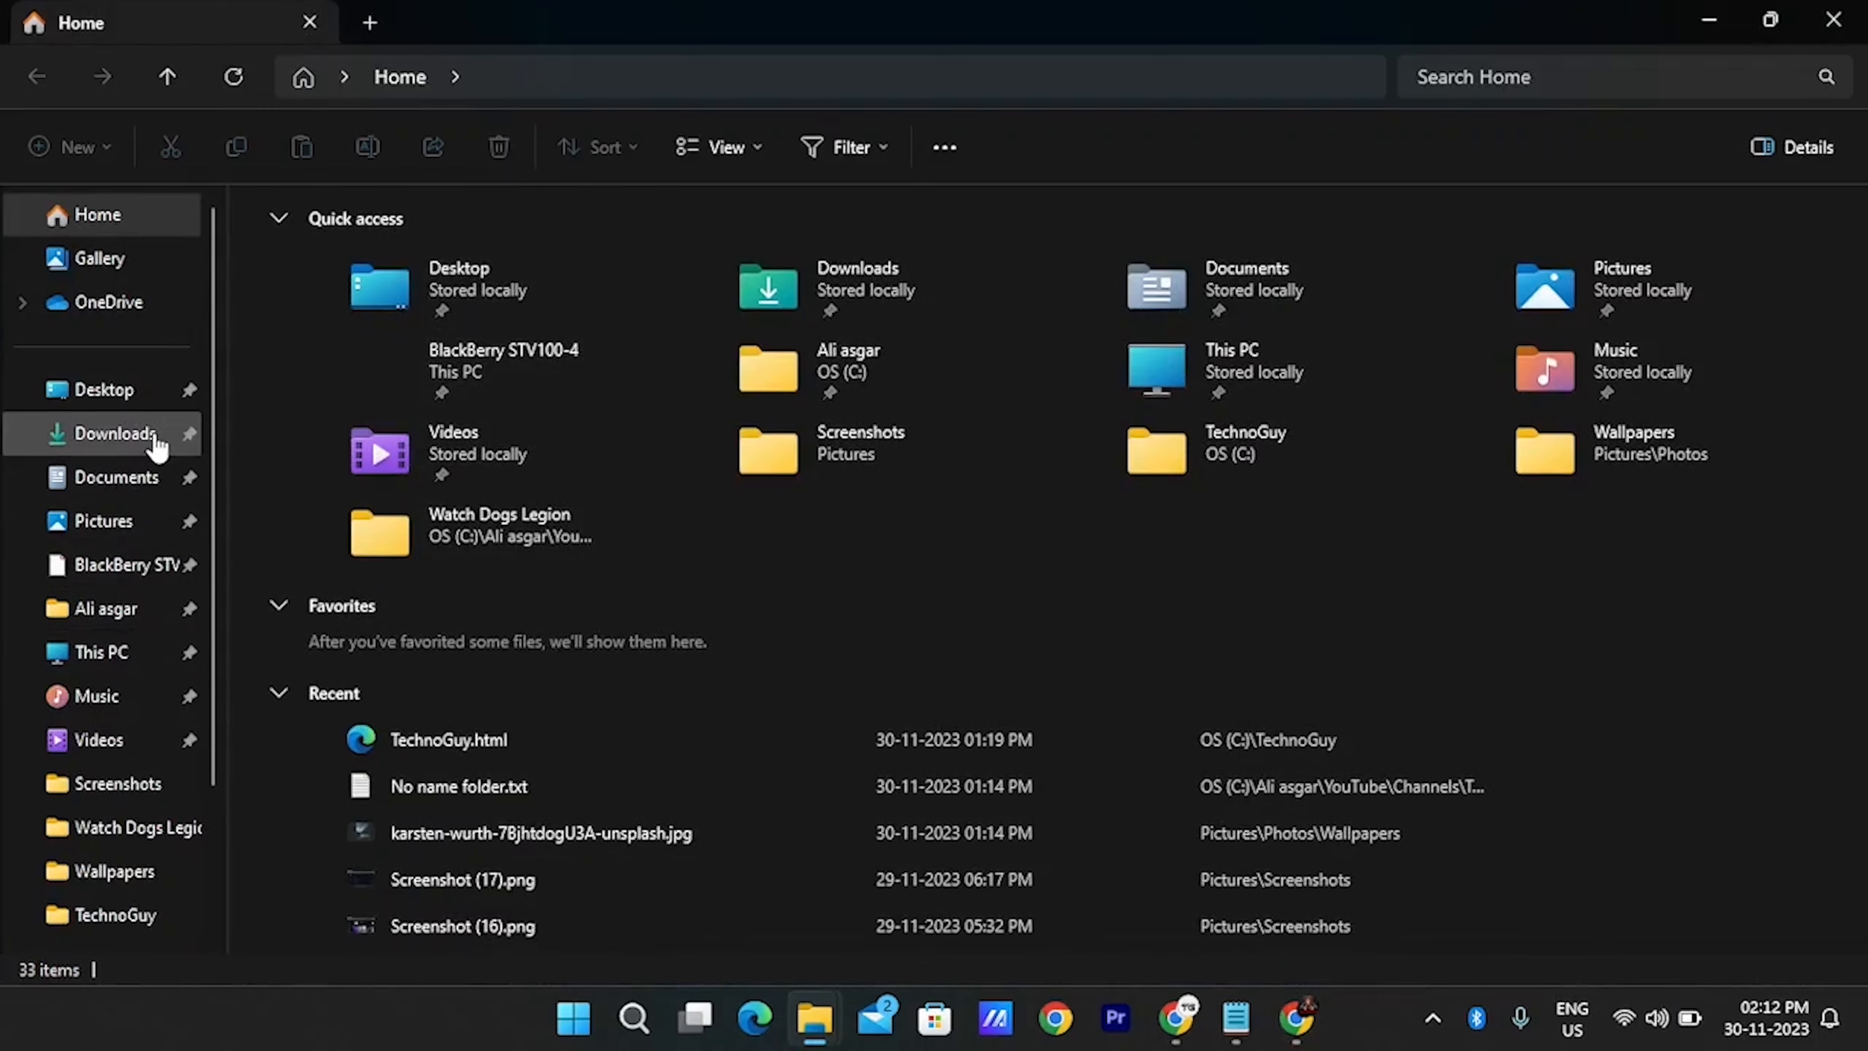
pyautogui.click(136, 445)
pyautogui.click(598, 280)
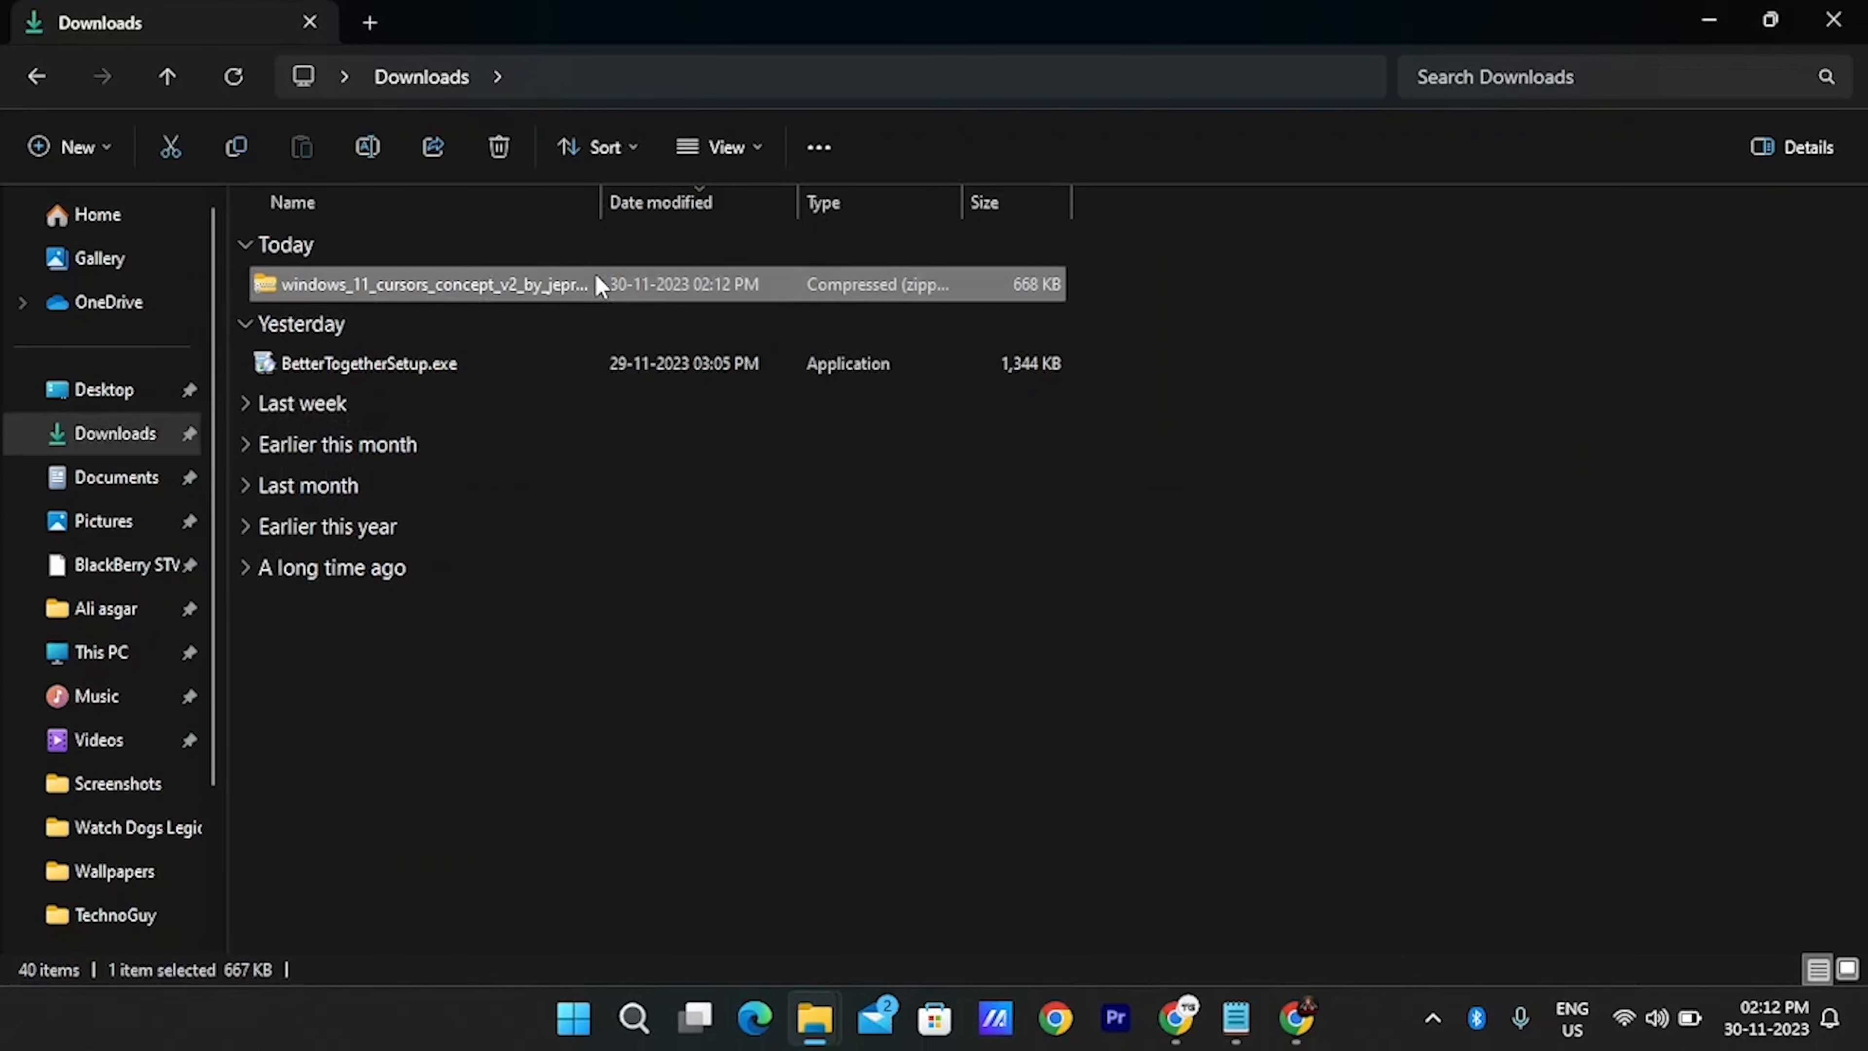
pyautogui.rightClick(600, 286)
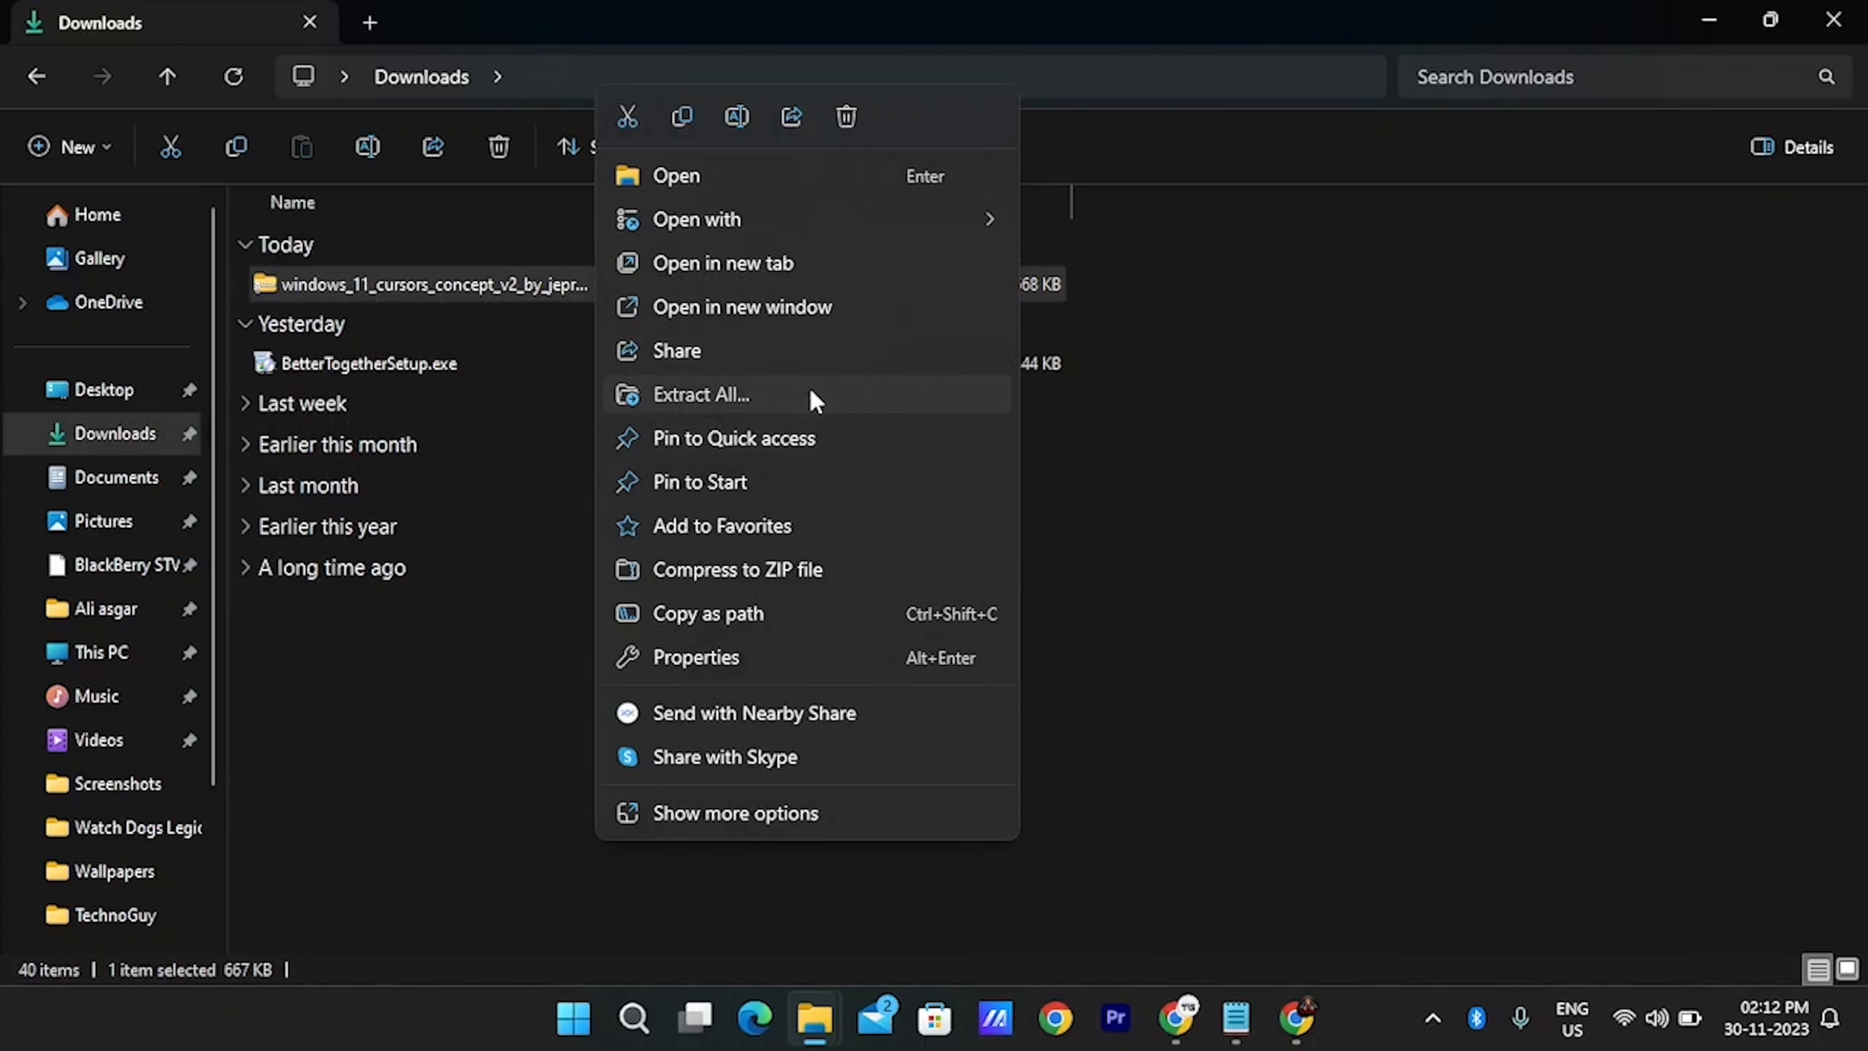
pyautogui.click(814, 393)
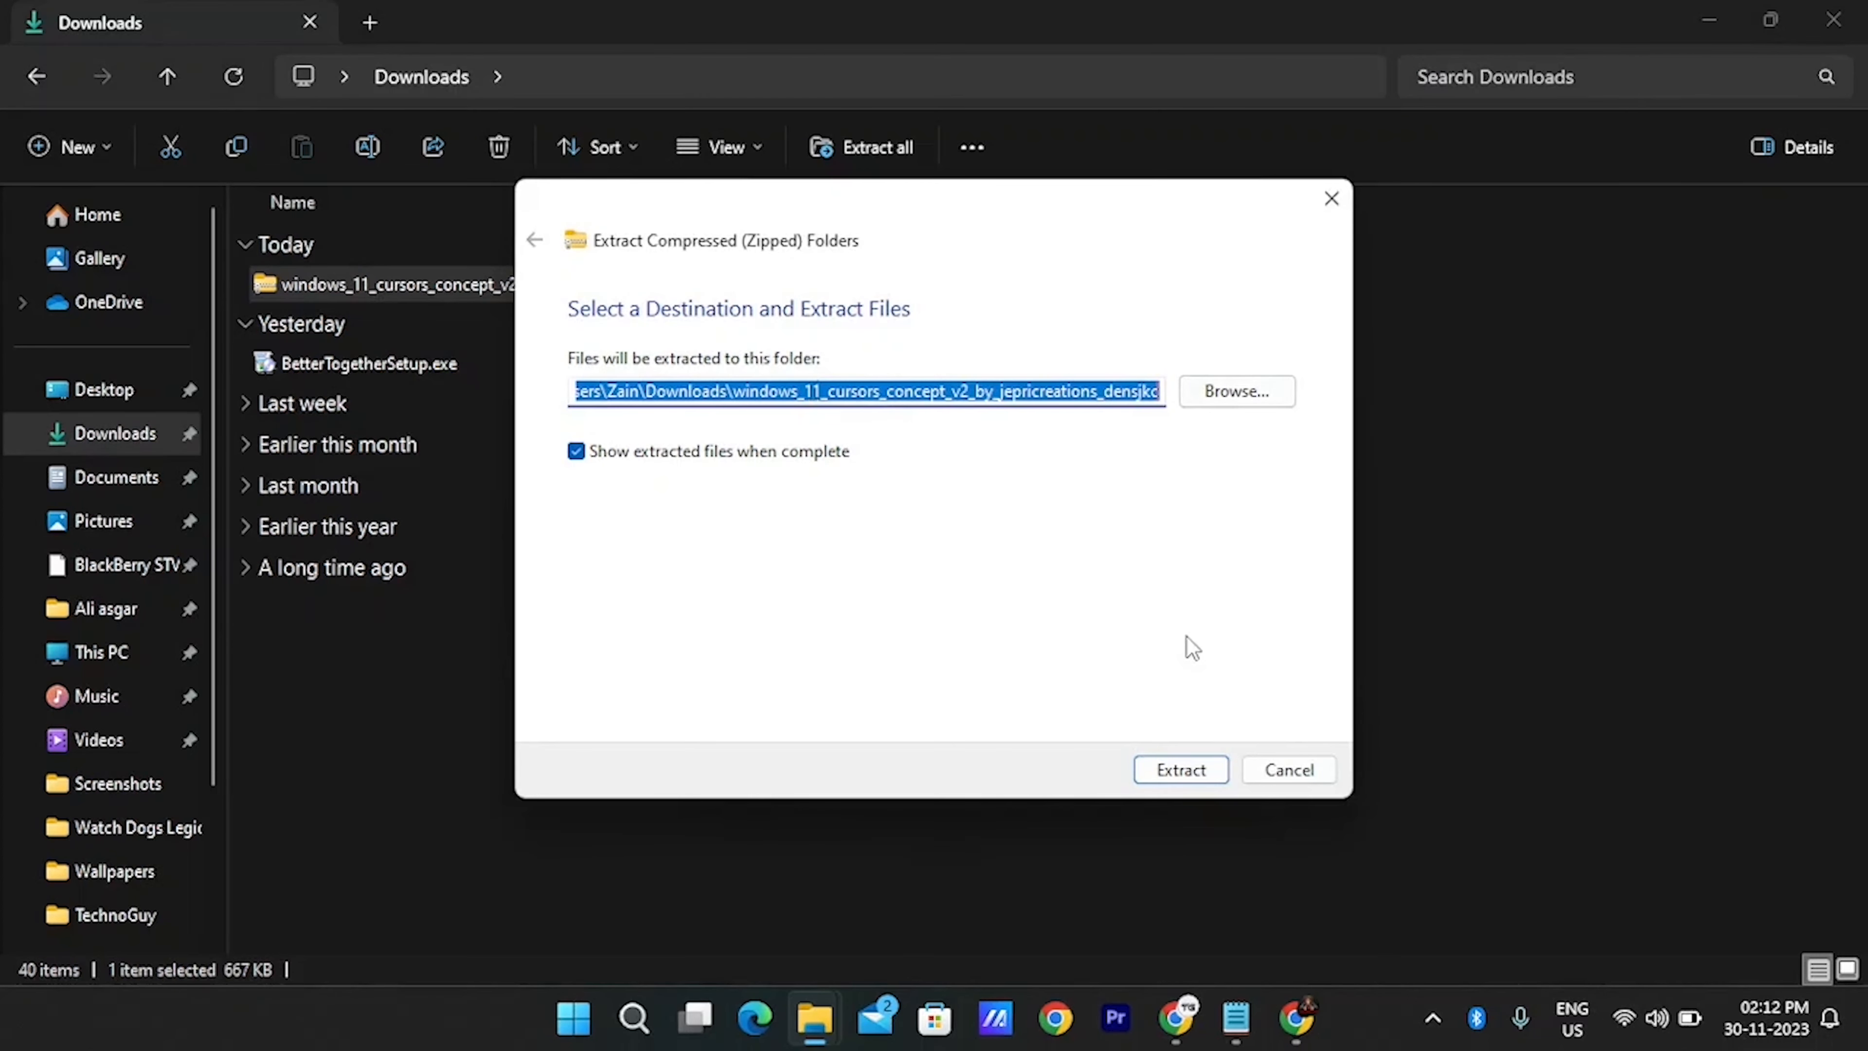
pyautogui.click(1212, 777)
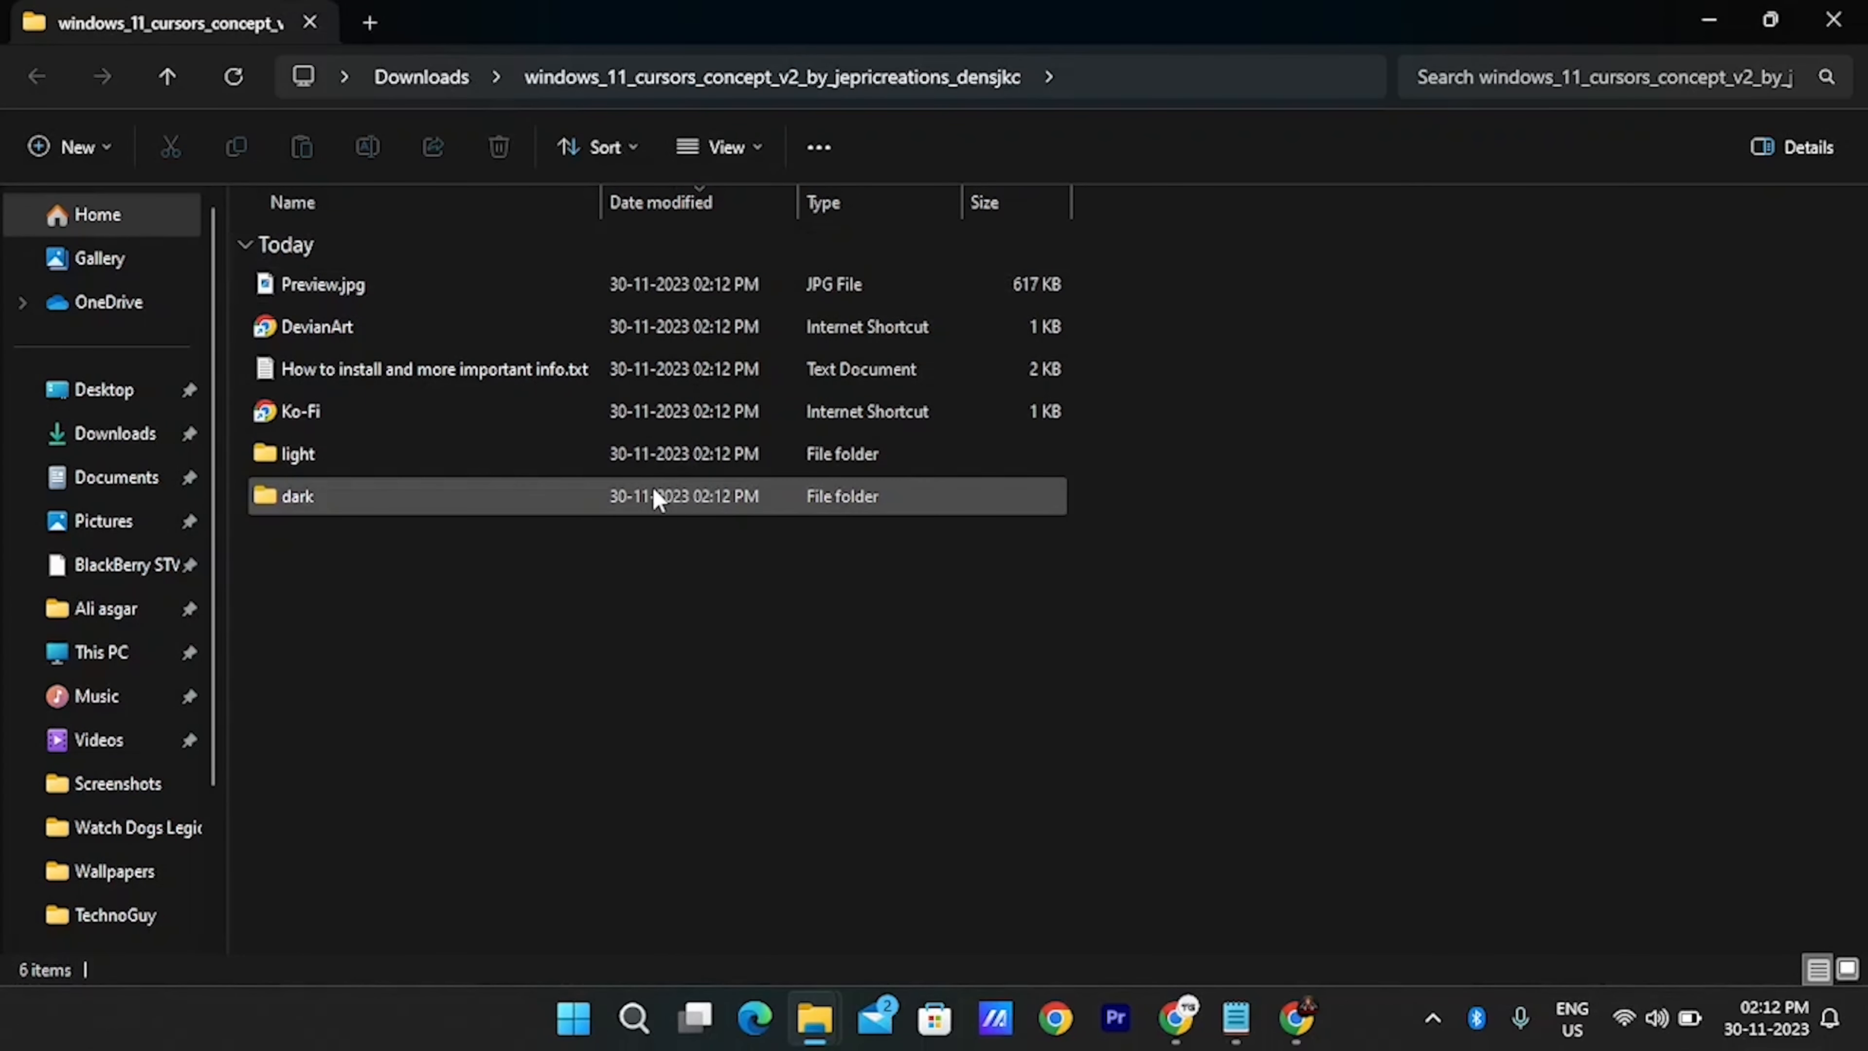
# Install the dark cursor set from Install.inf in the extracted pack's dark\cursor folder and allow the file to open
pyautogui.doubleClick(537, 507)
pyautogui.doubleClick(534, 304)
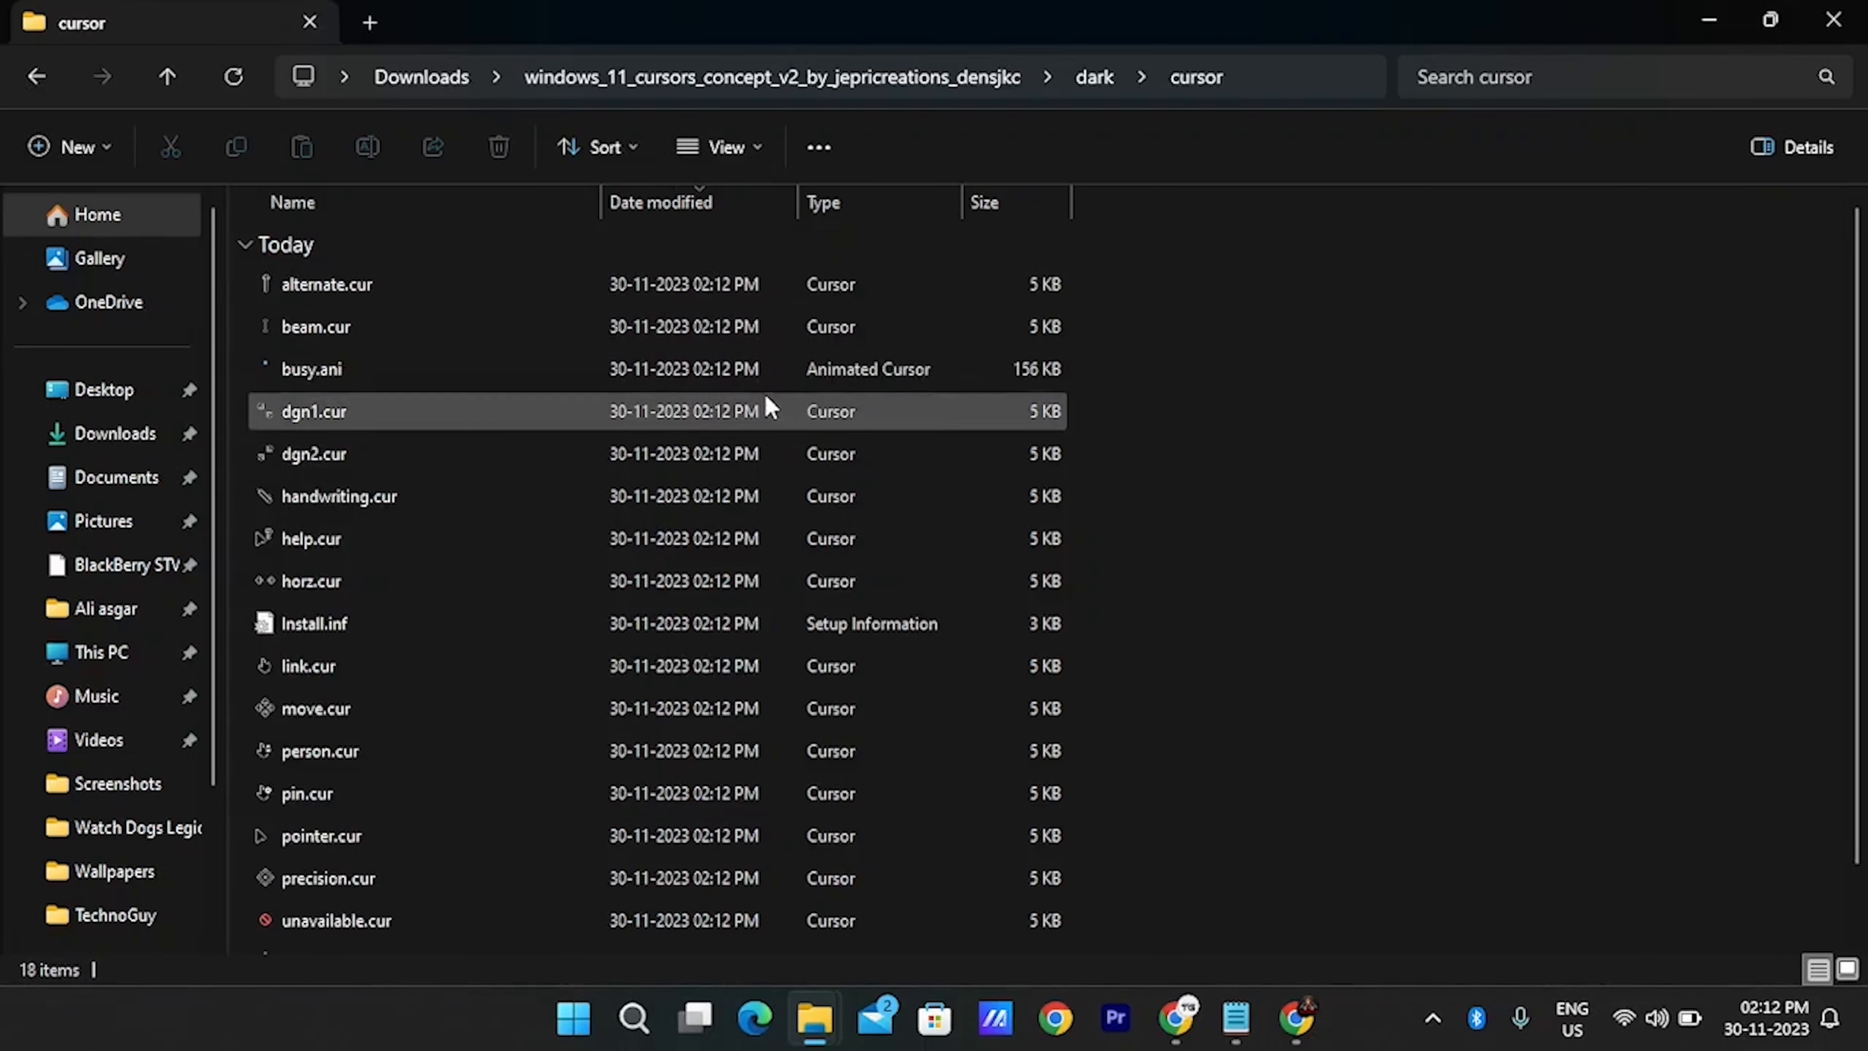
pyautogui.click(638, 616)
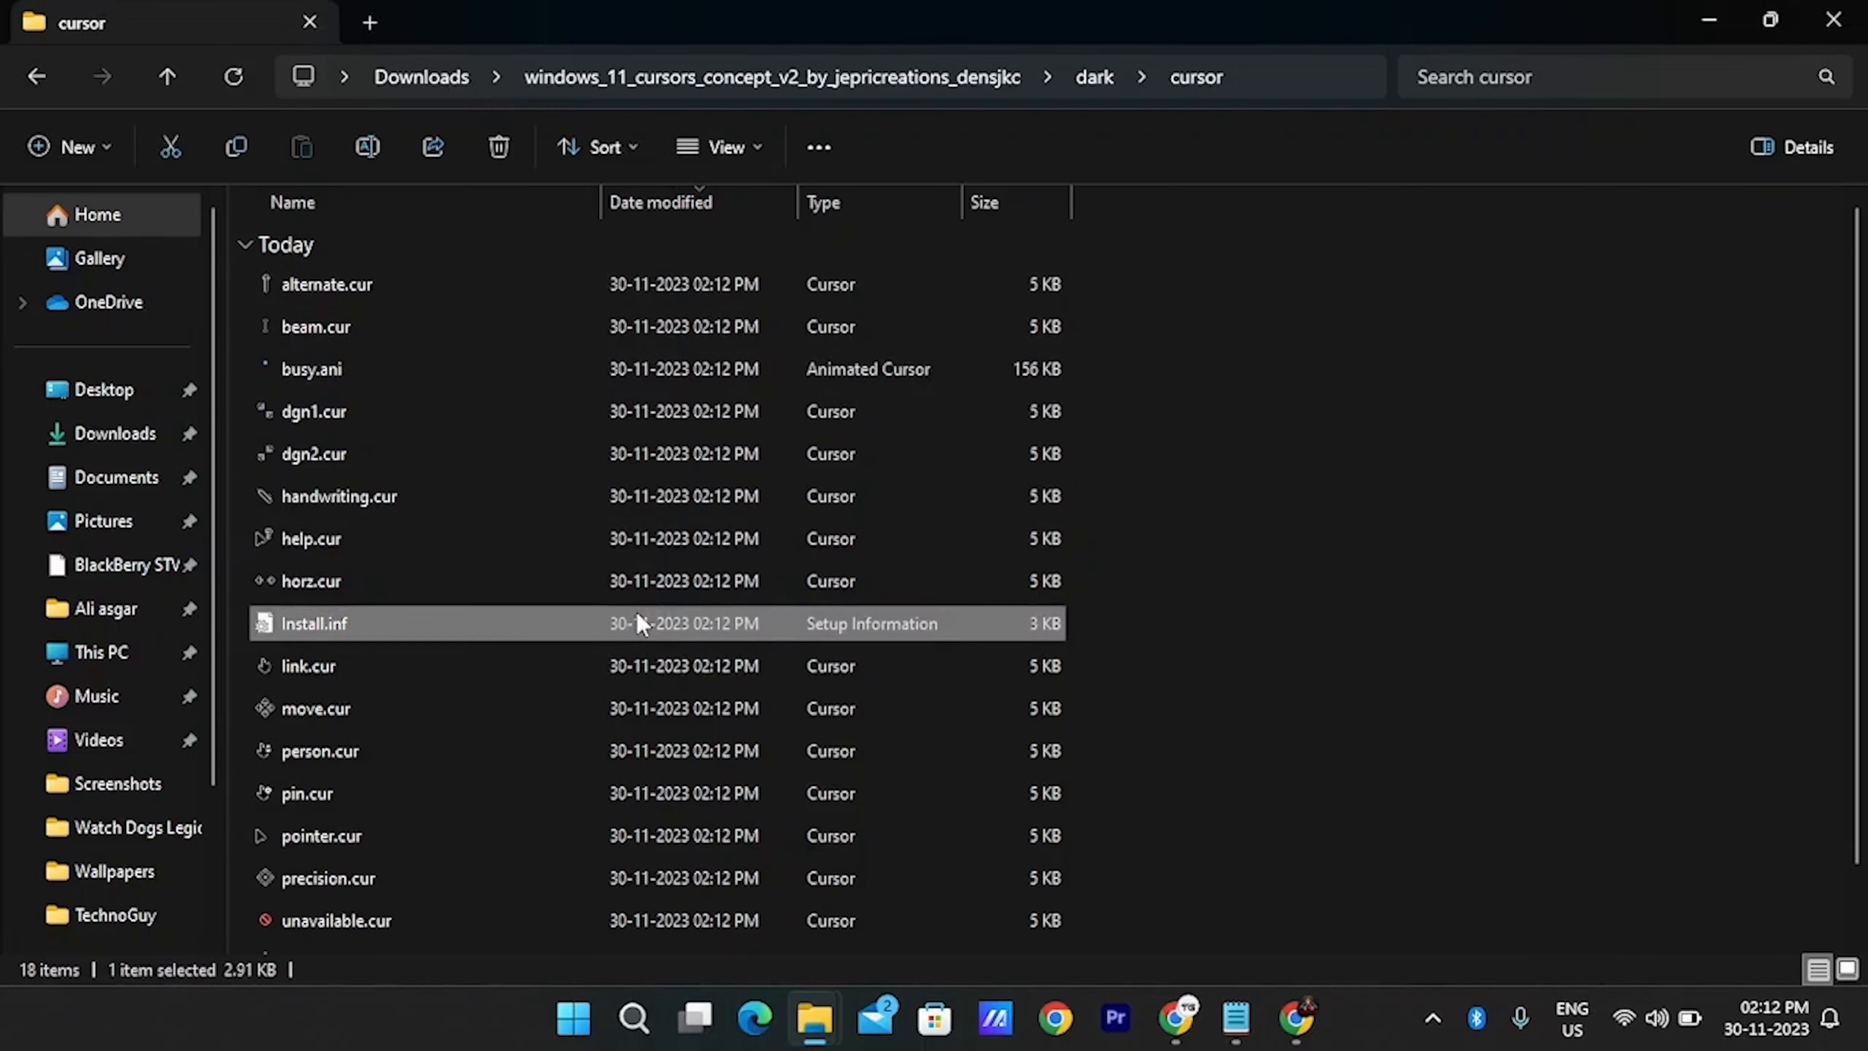
pyautogui.rightClick(615, 626)
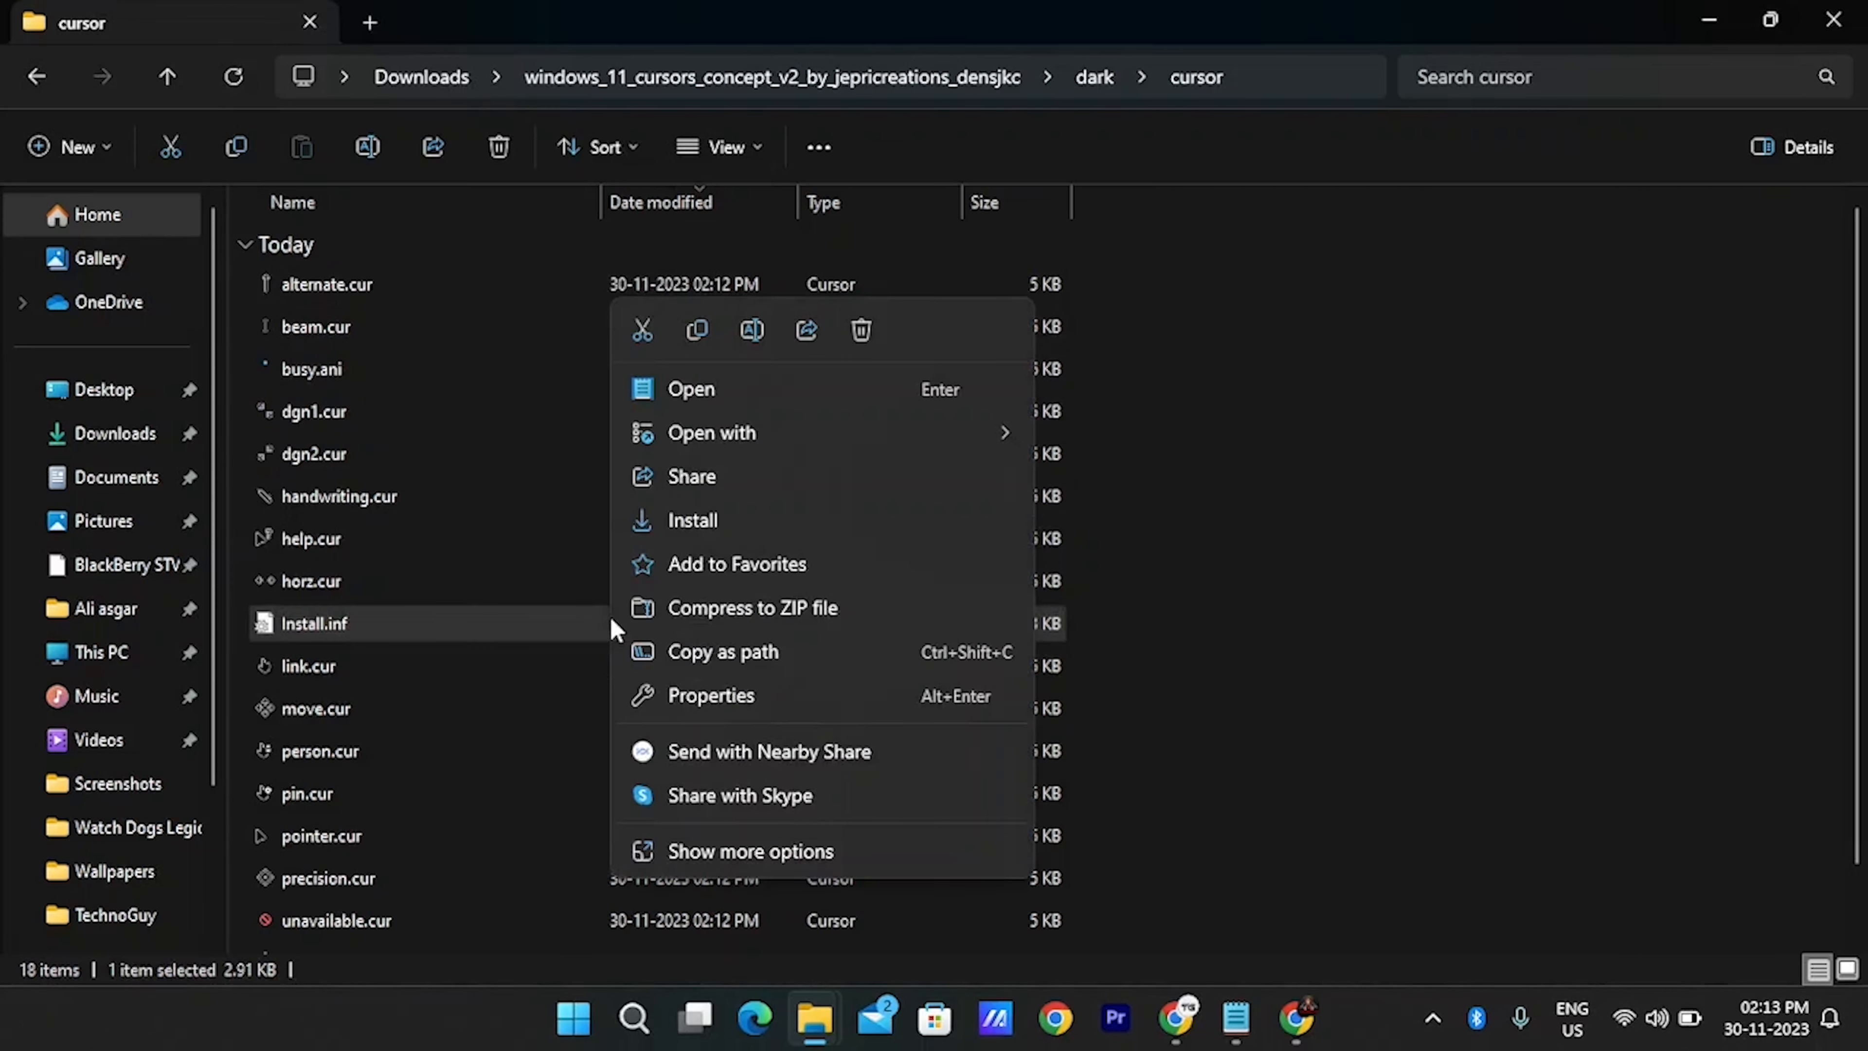
pyautogui.click(815, 534)
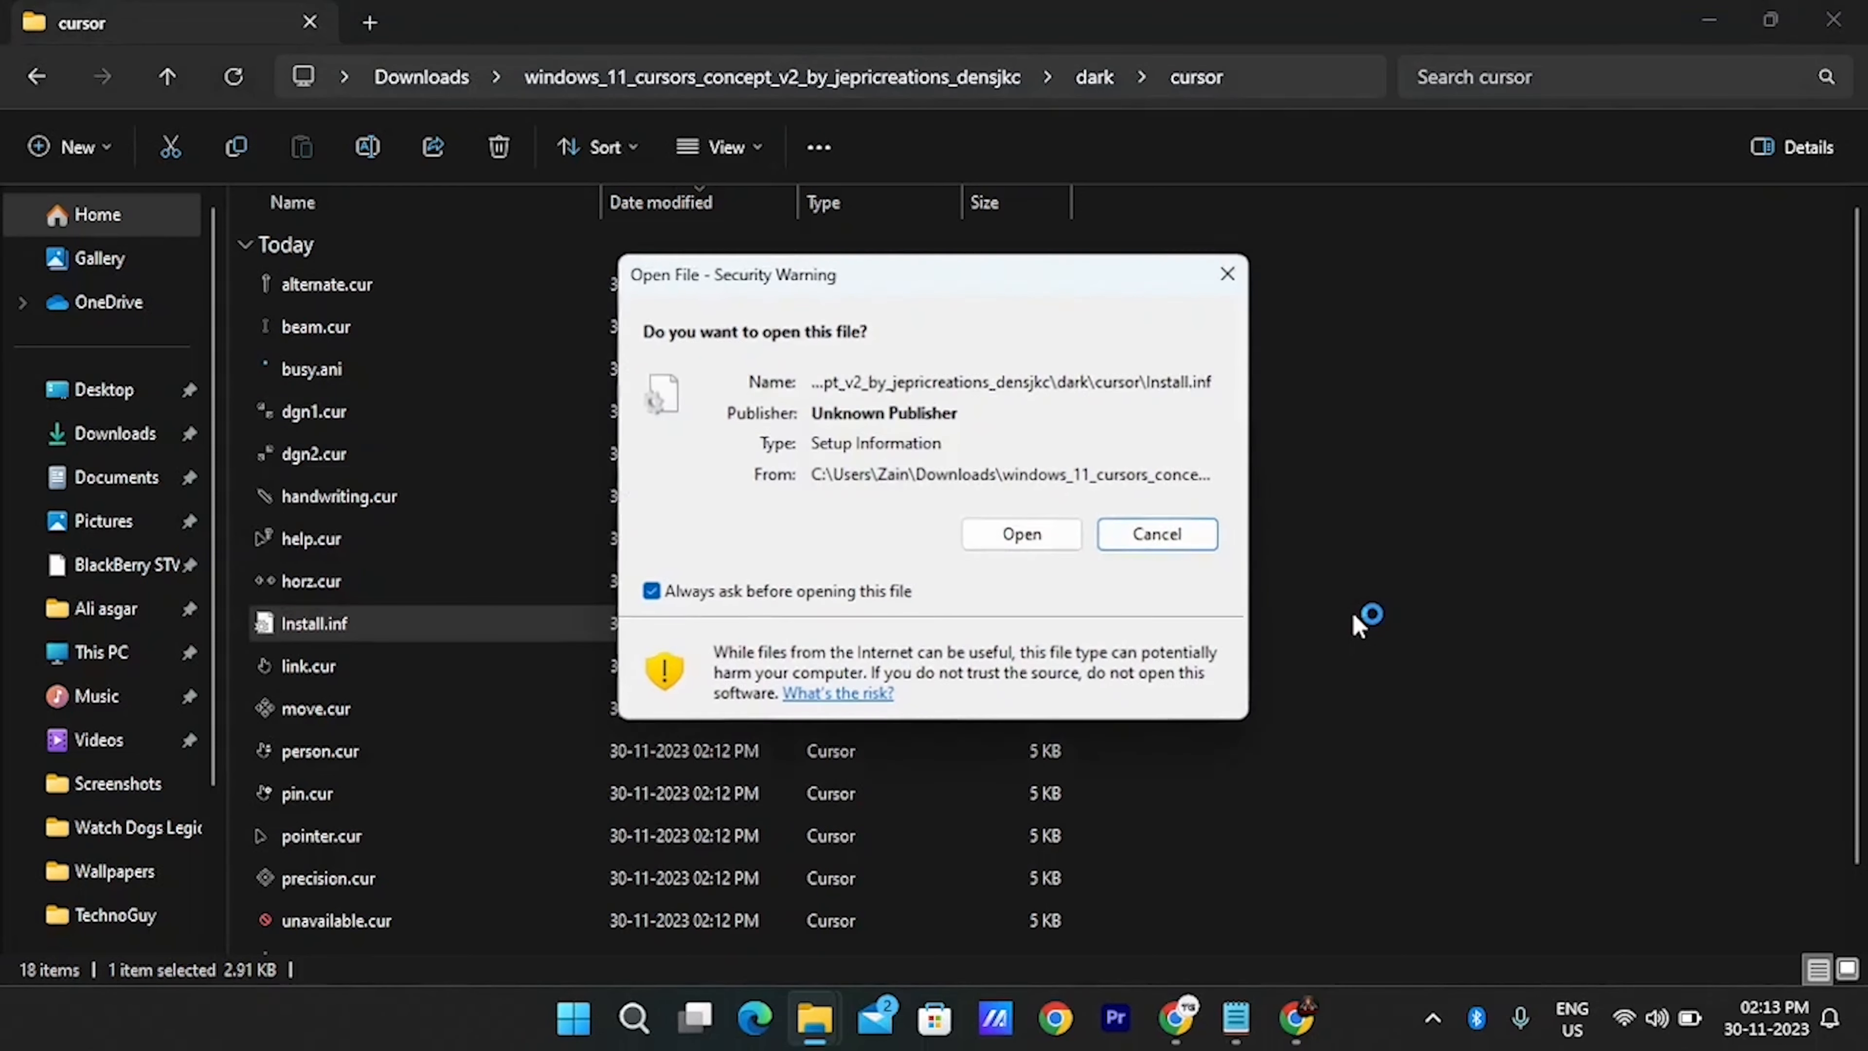
pyautogui.click(1040, 532)
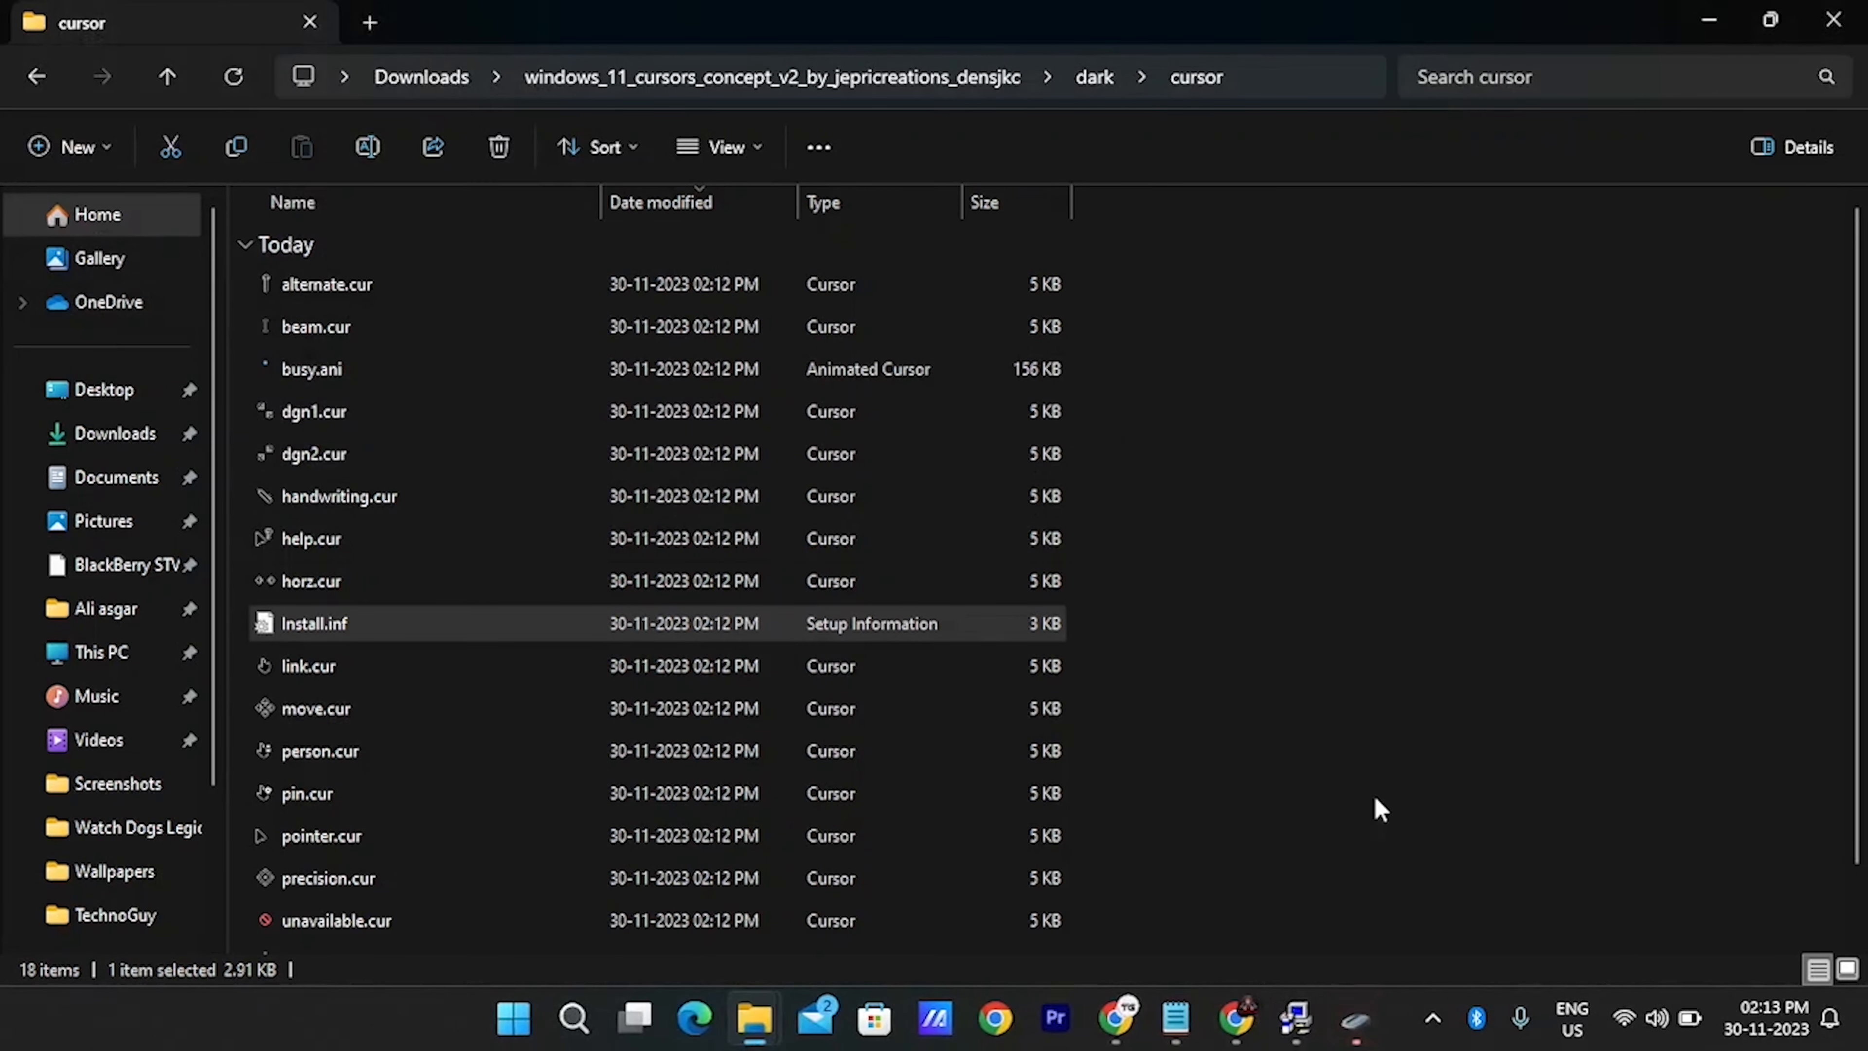
# Apply the pointer scheme "W11 Cursors Dark Free v2.2 by Jepri Creations", replacing the original scheme, and confirm the mouse properties
pyautogui.click(1361, 1012)
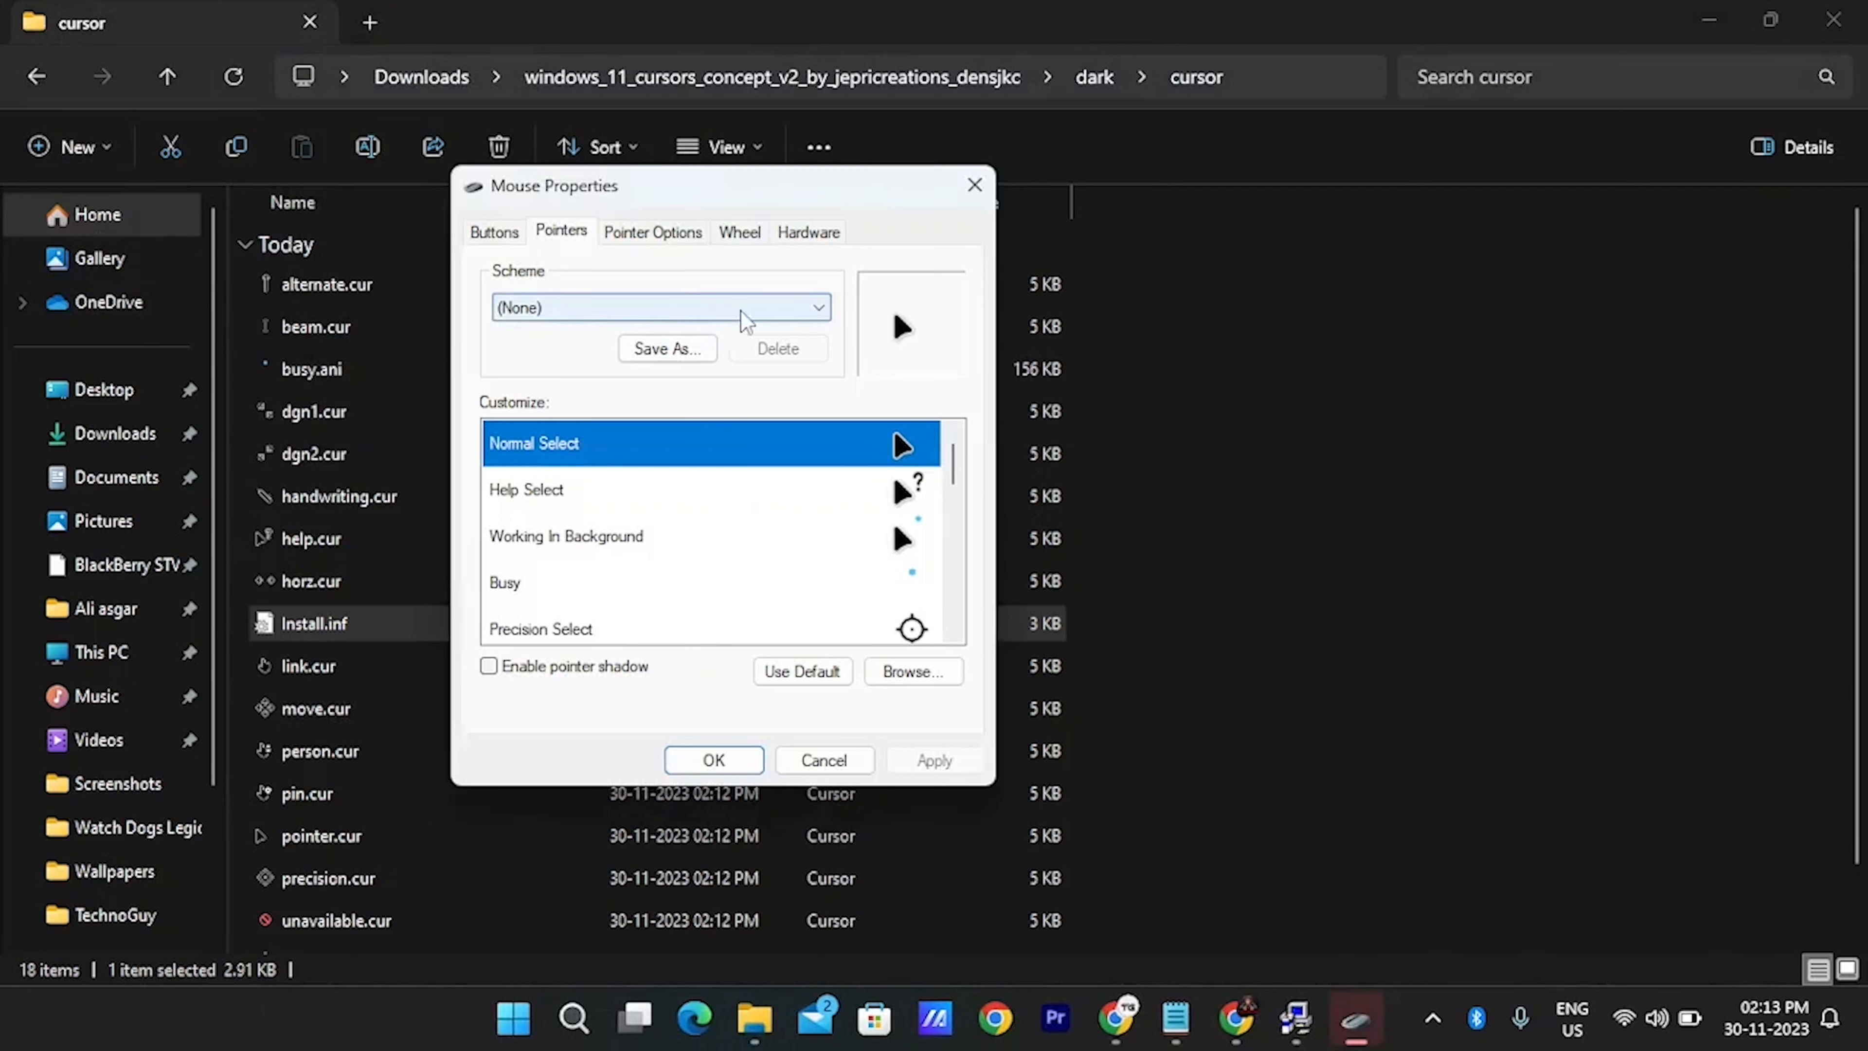
pyautogui.click(772, 308)
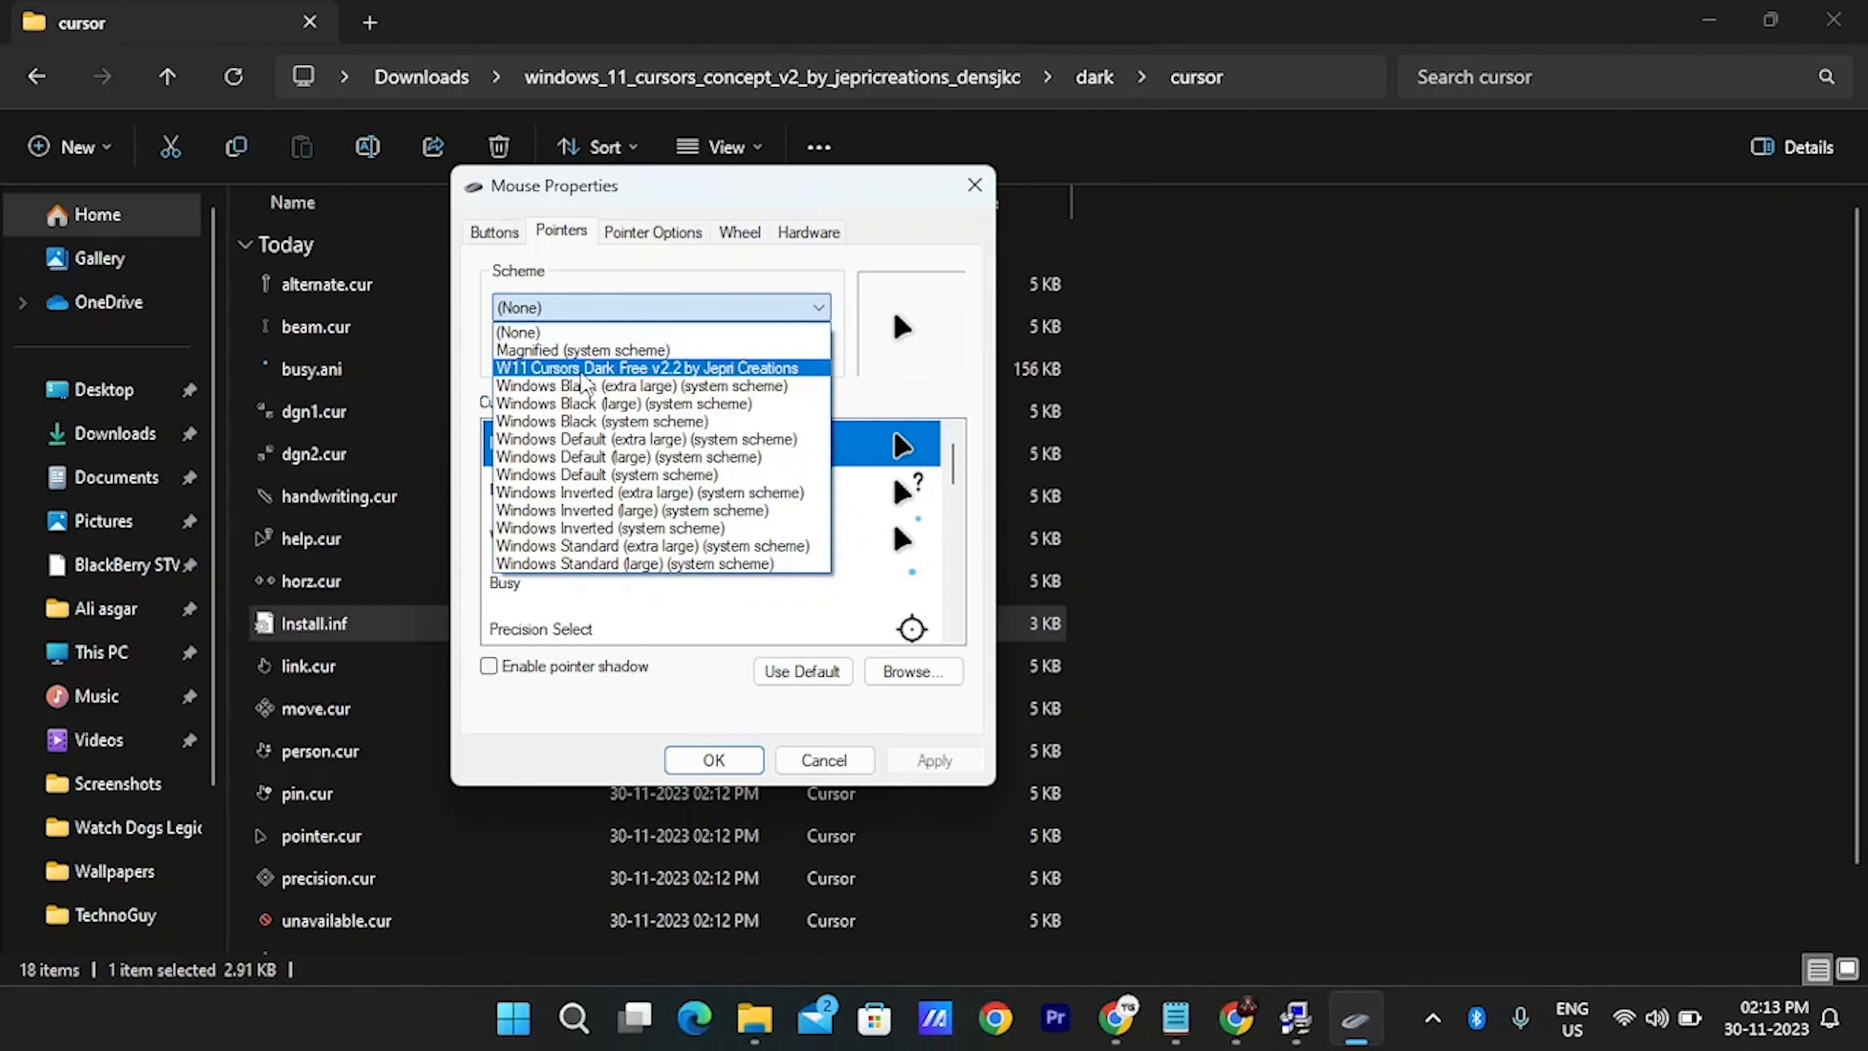
pyautogui.click(717, 374)
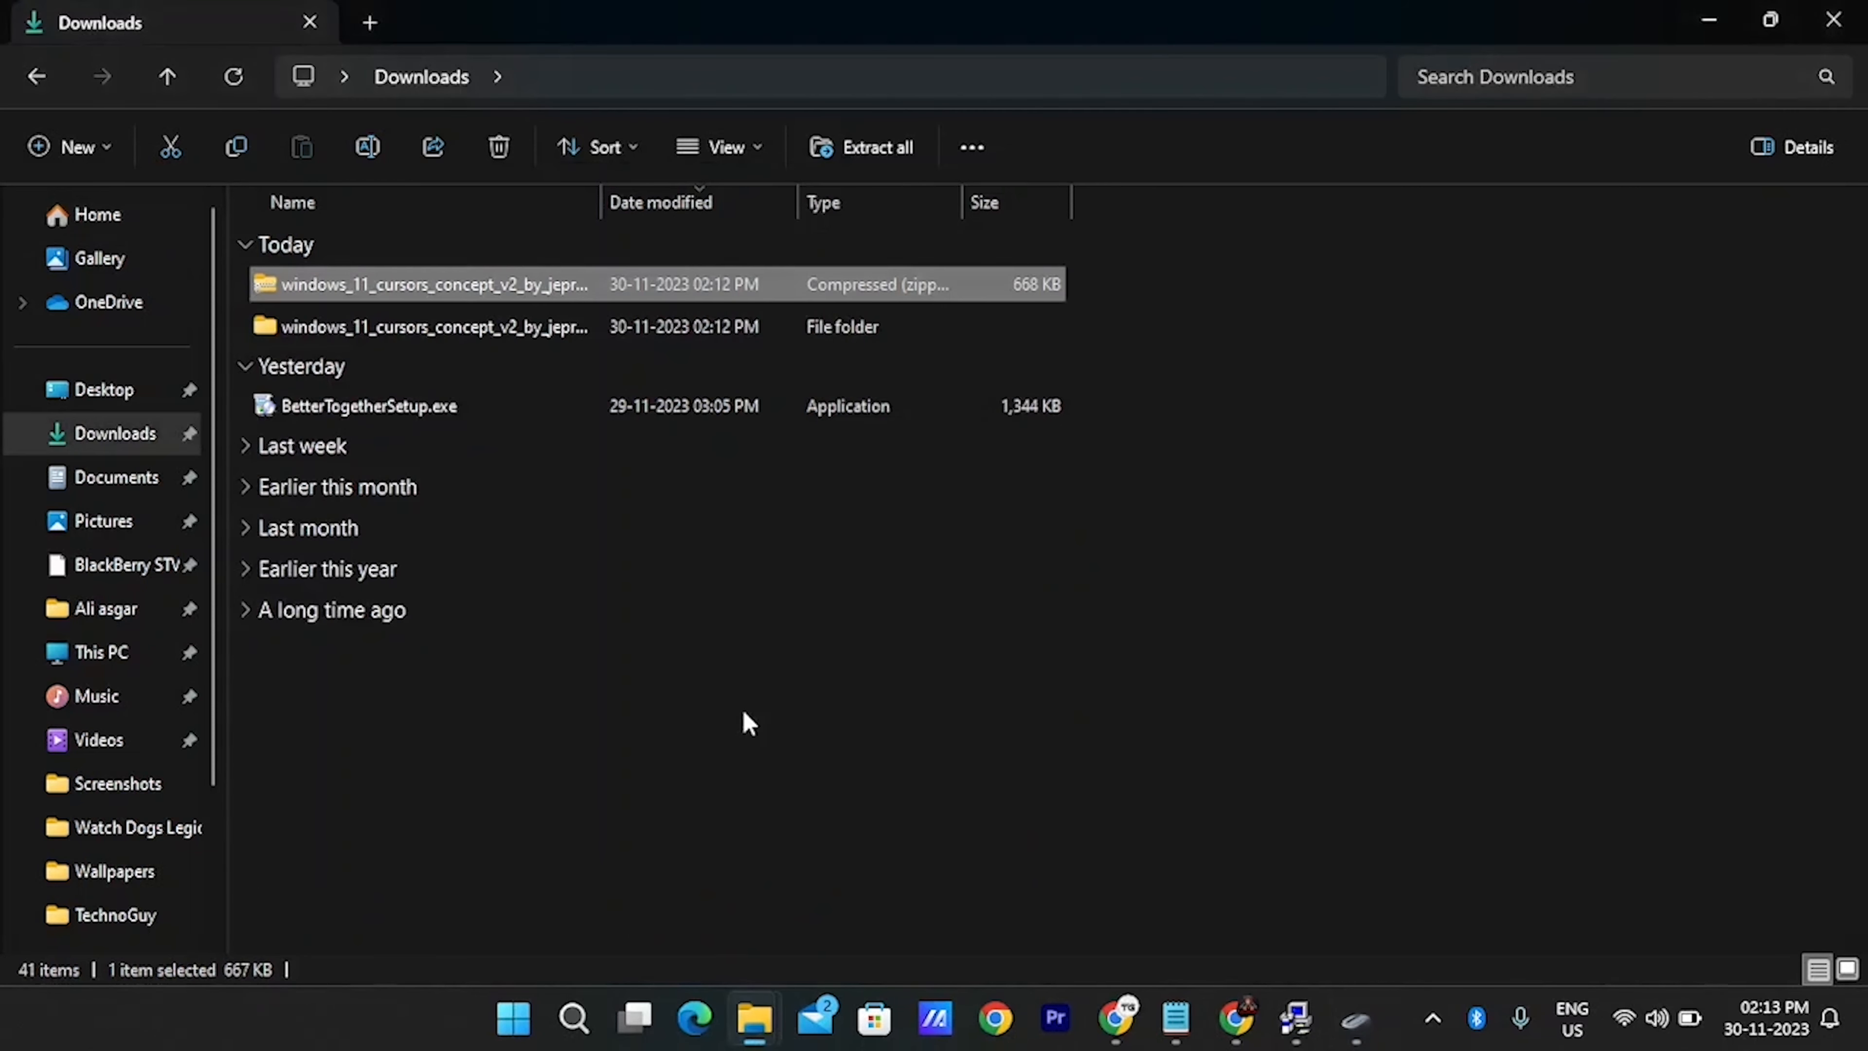
pyautogui.click(1377, 1032)
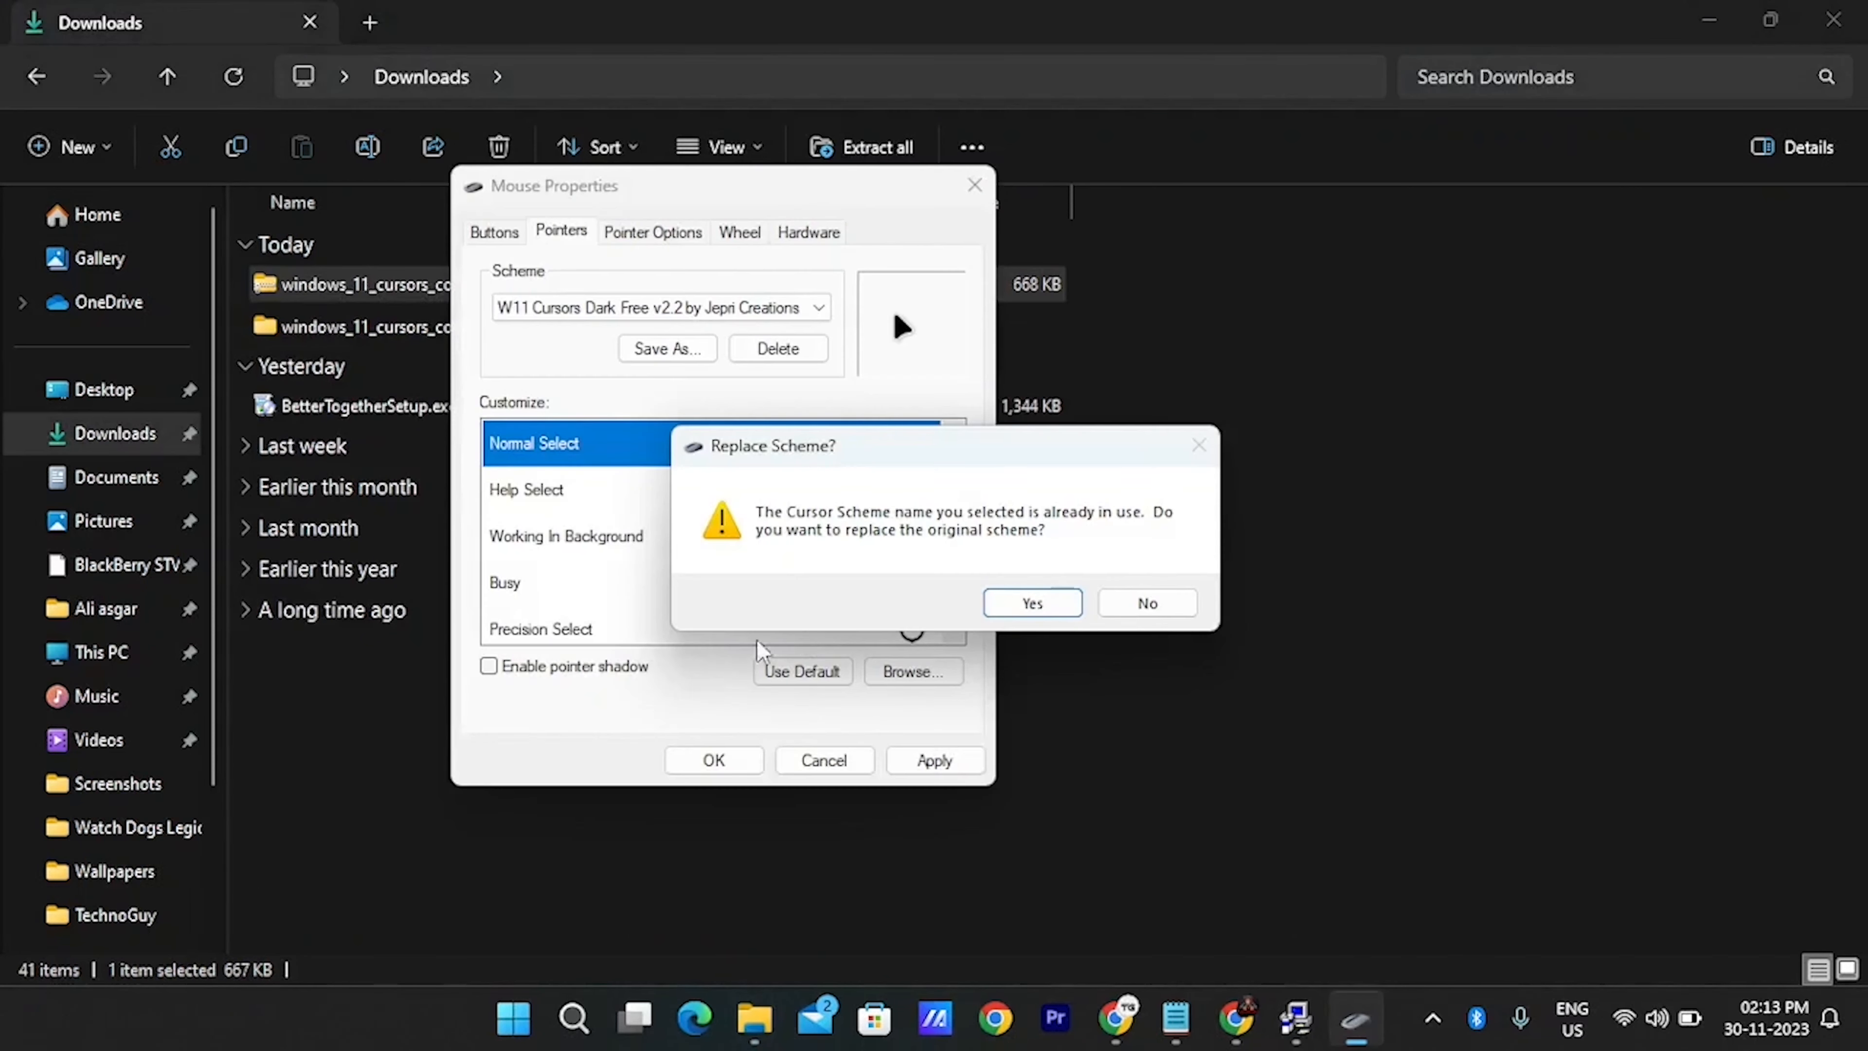
pyautogui.click(1052, 615)
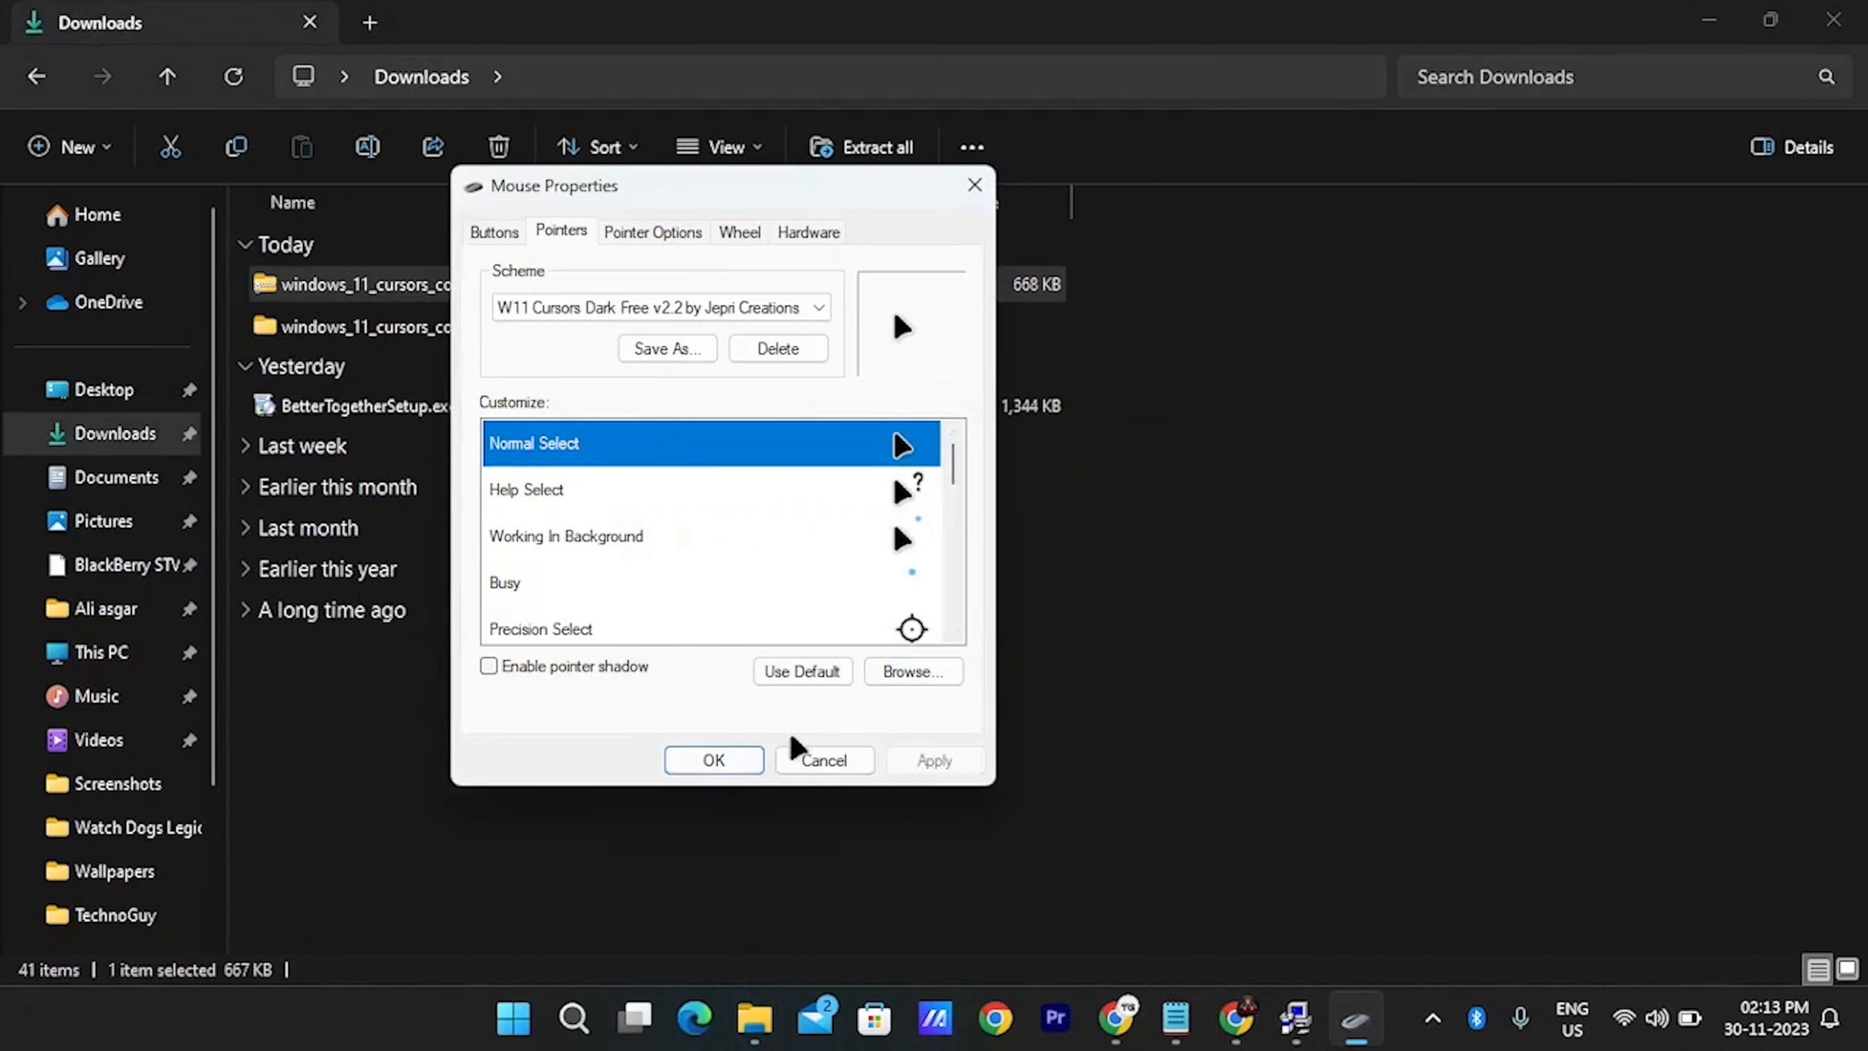
pyautogui.click(742, 762)
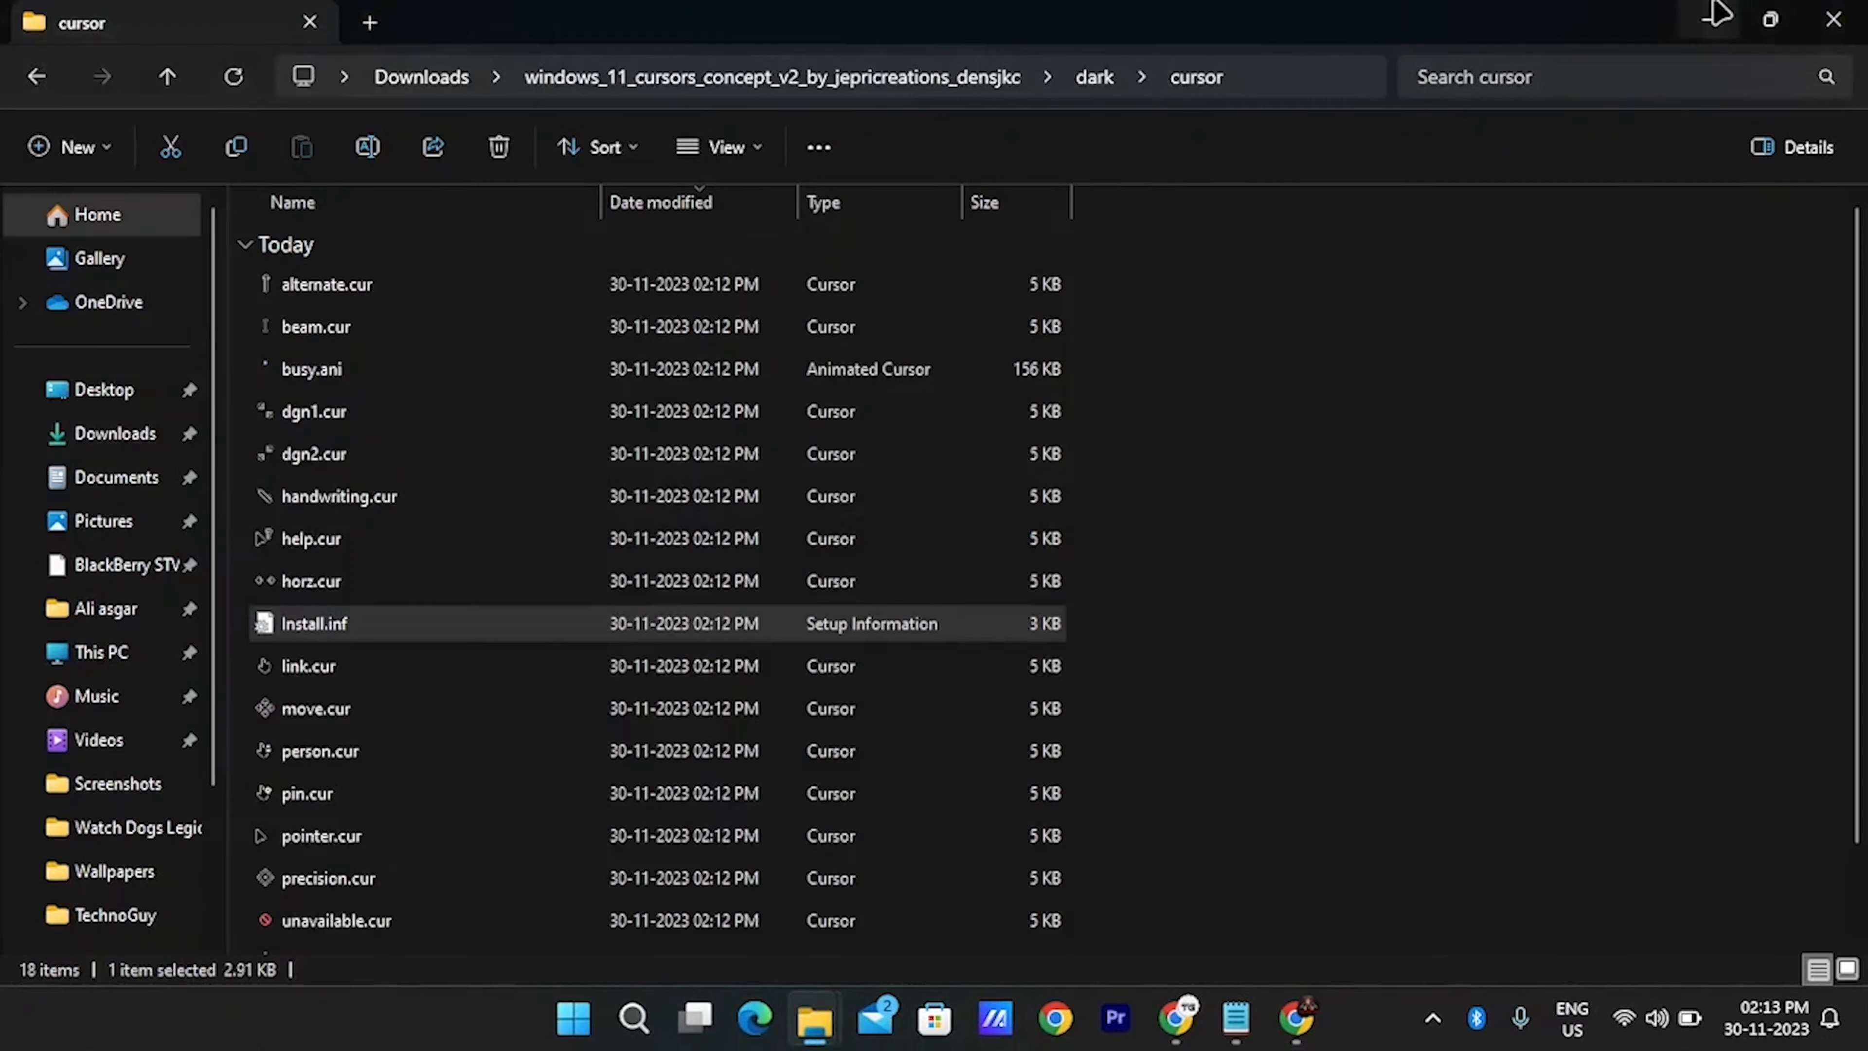
# Switch to the Rainmeter website in Chrome and download the 4.5.18 release
pyautogui.click(1716, 16)
pyautogui.click(315, 24)
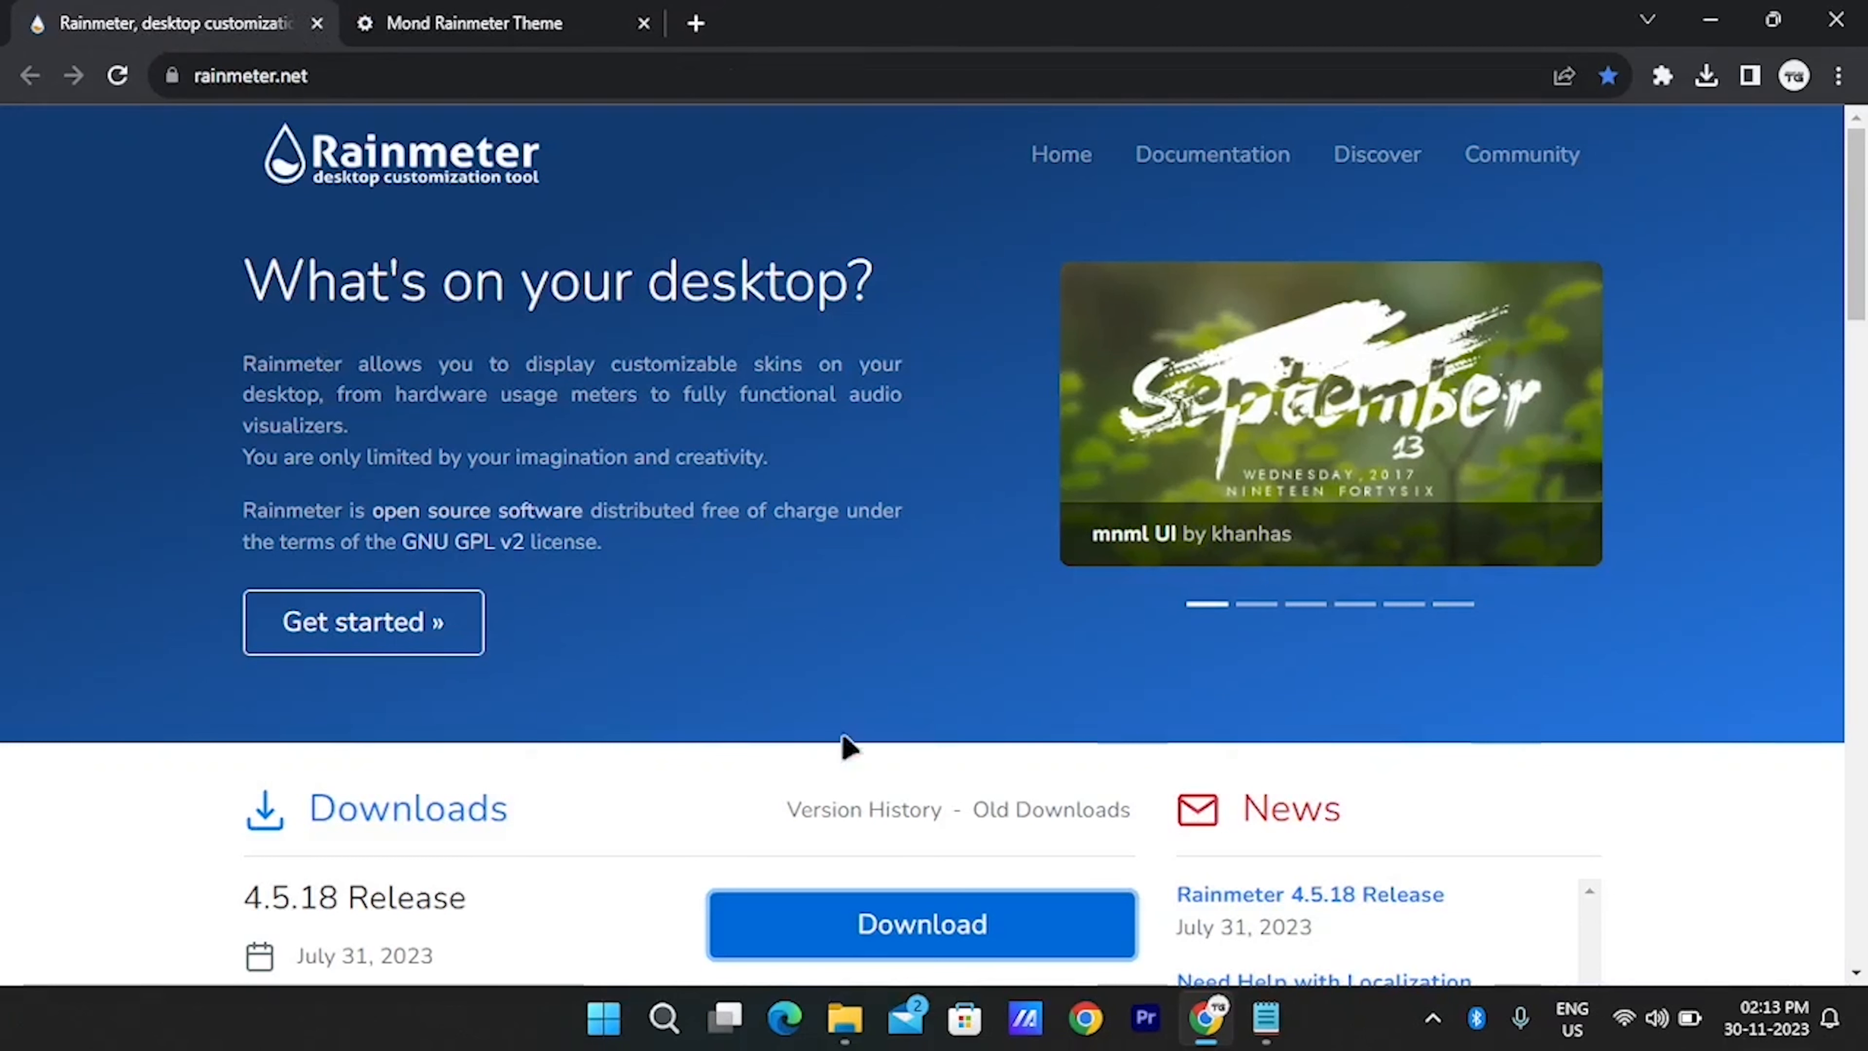
pyautogui.click(1009, 926)
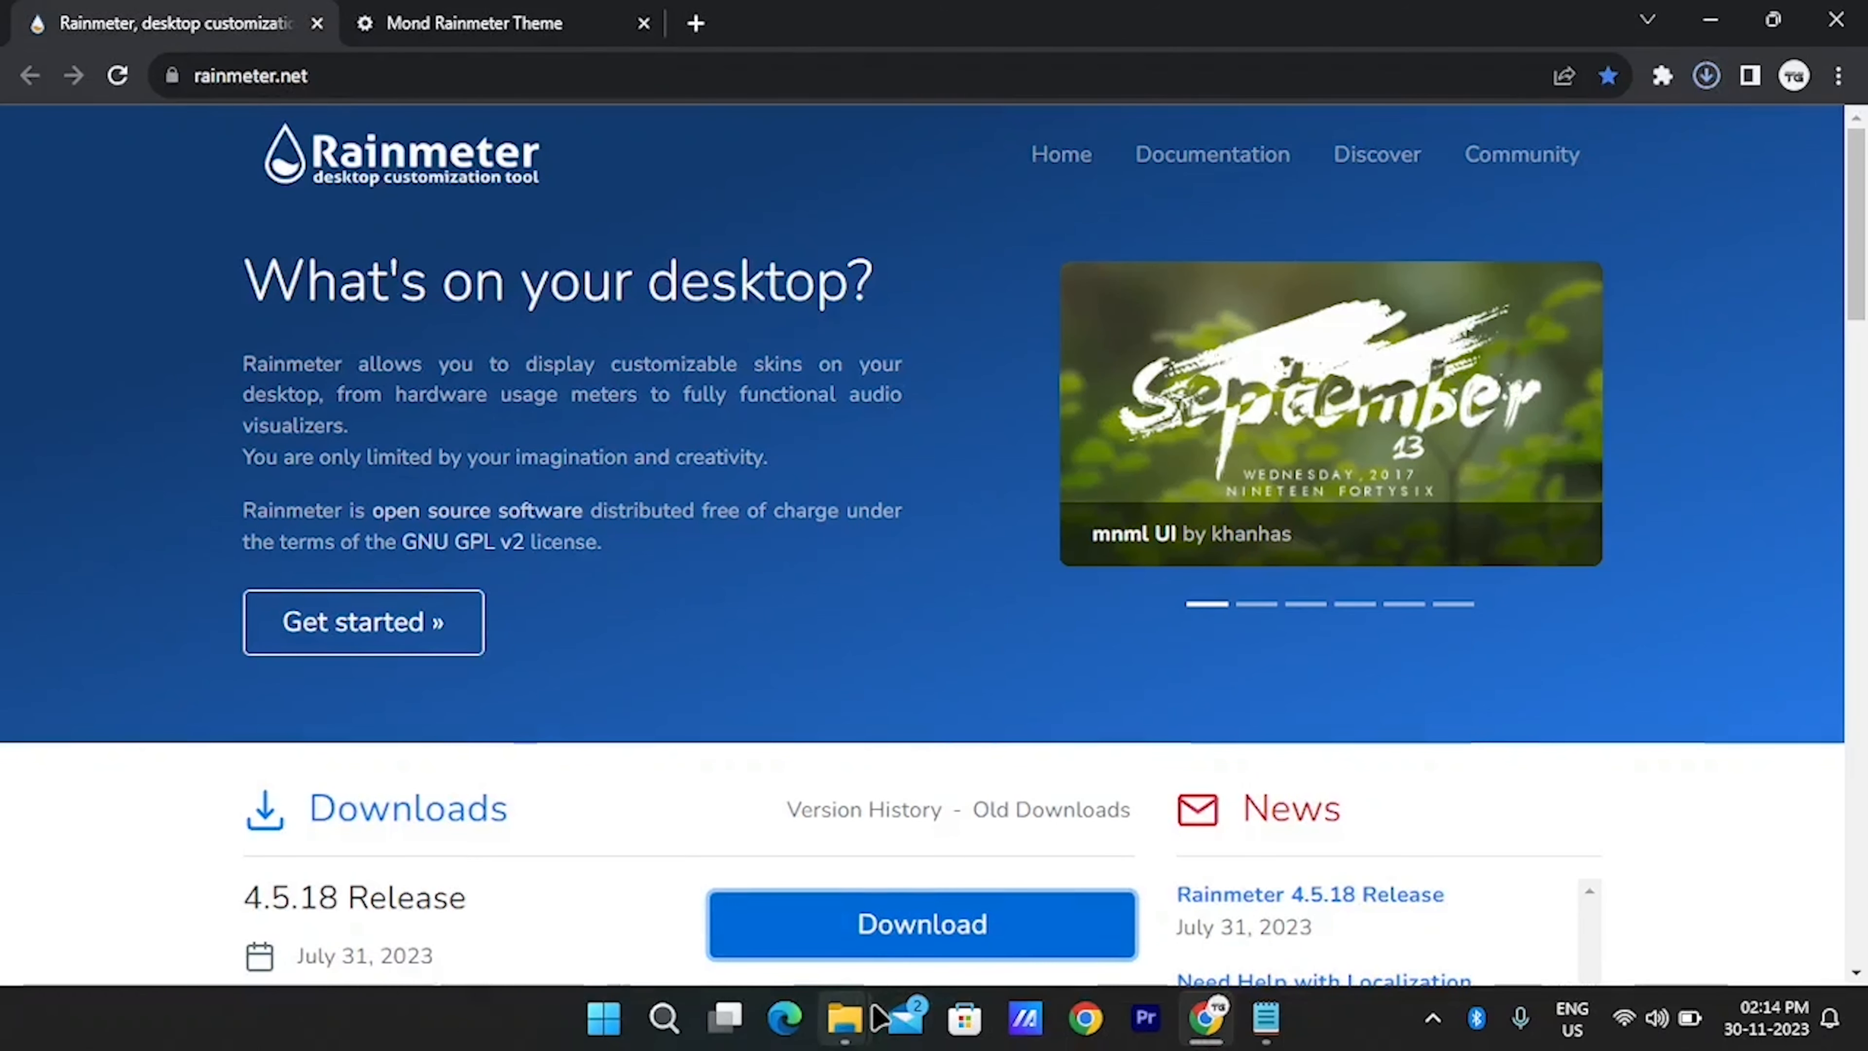
# Close the extra Downloads window and launch Rainmeter-4.5.18.exe from the remaining one
pyautogui.moveTo(850, 1015)
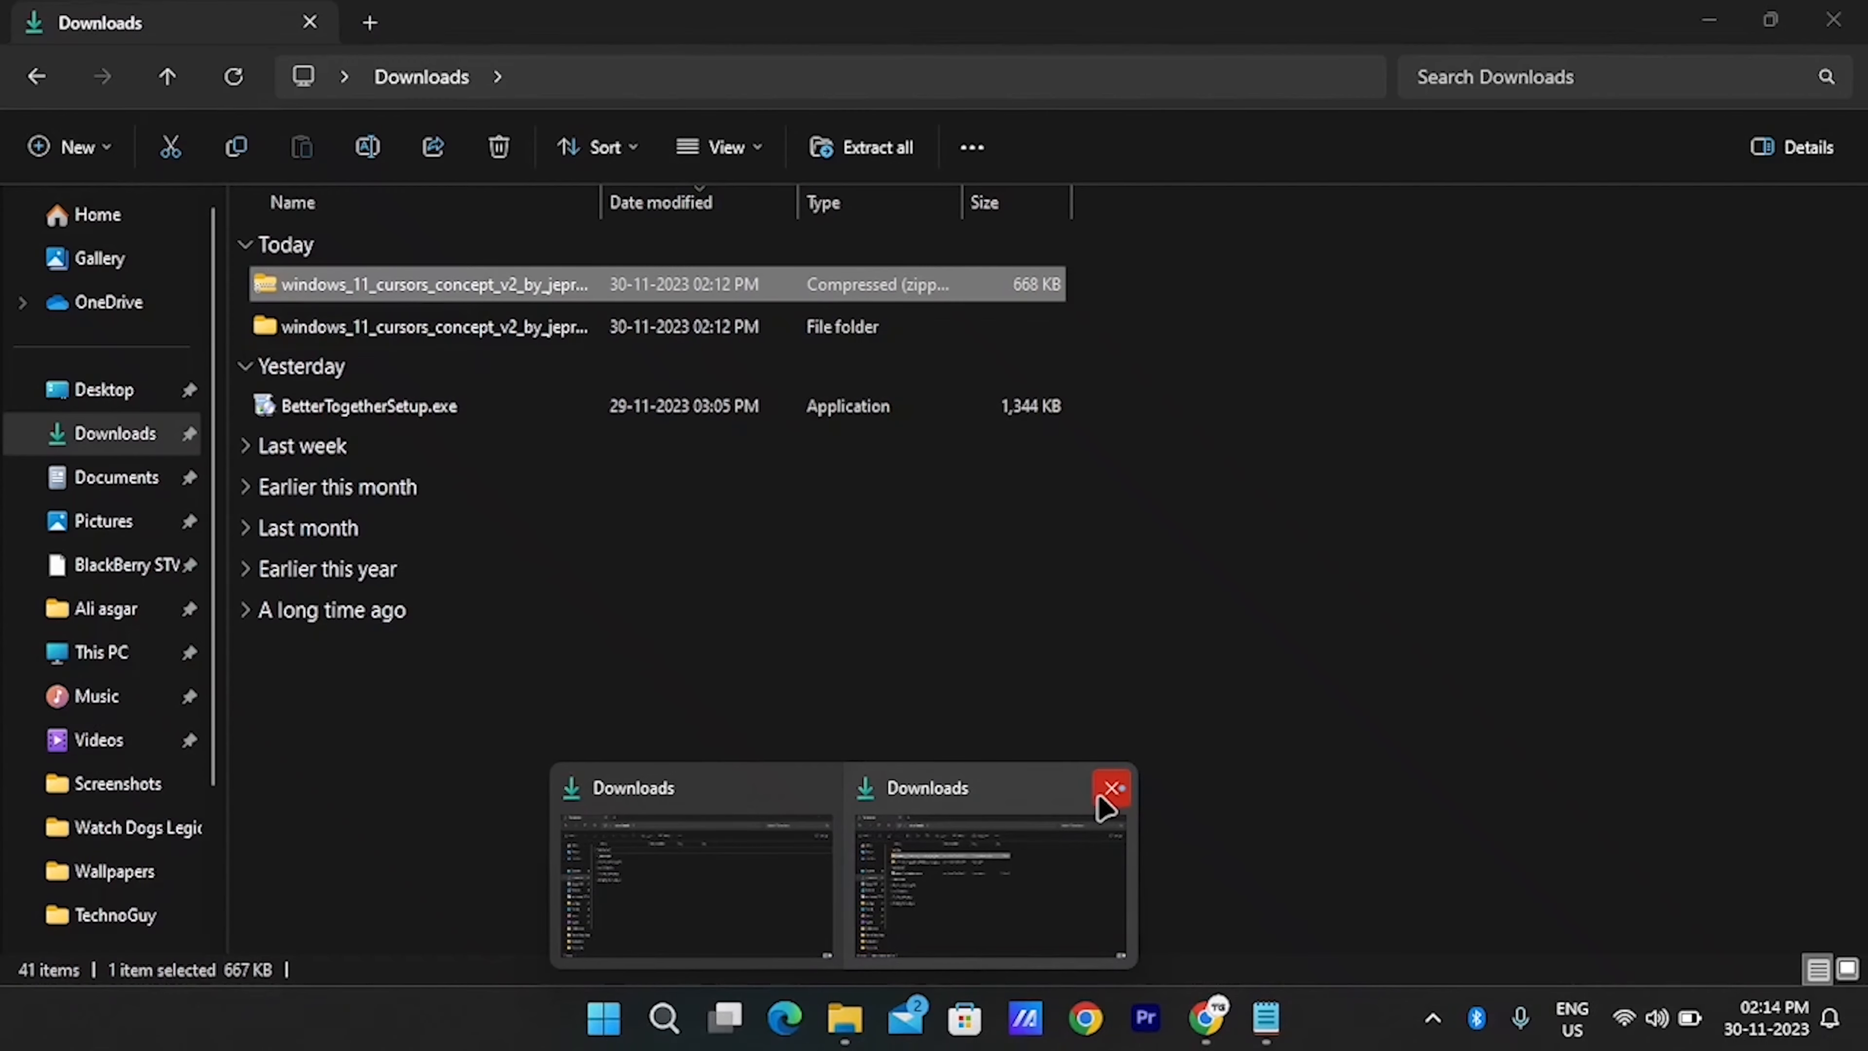
pyautogui.click(1111, 788)
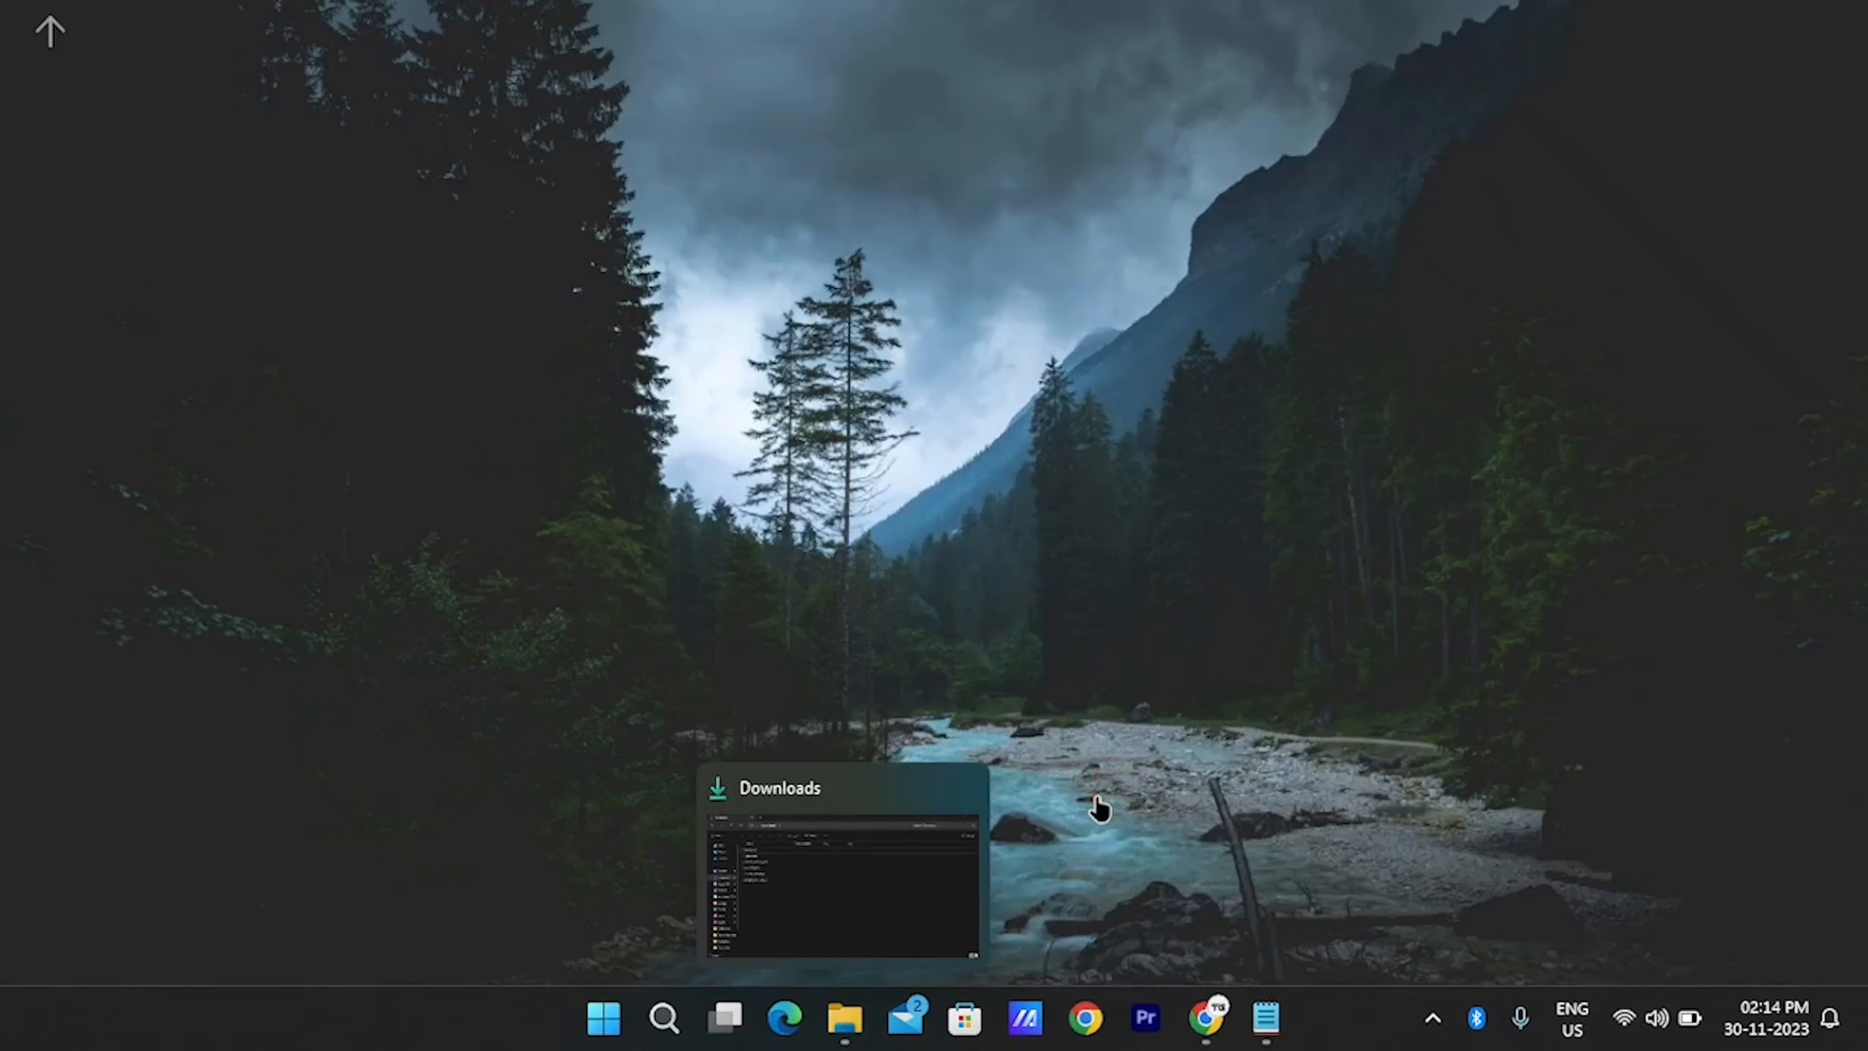
pyautogui.click(879, 885)
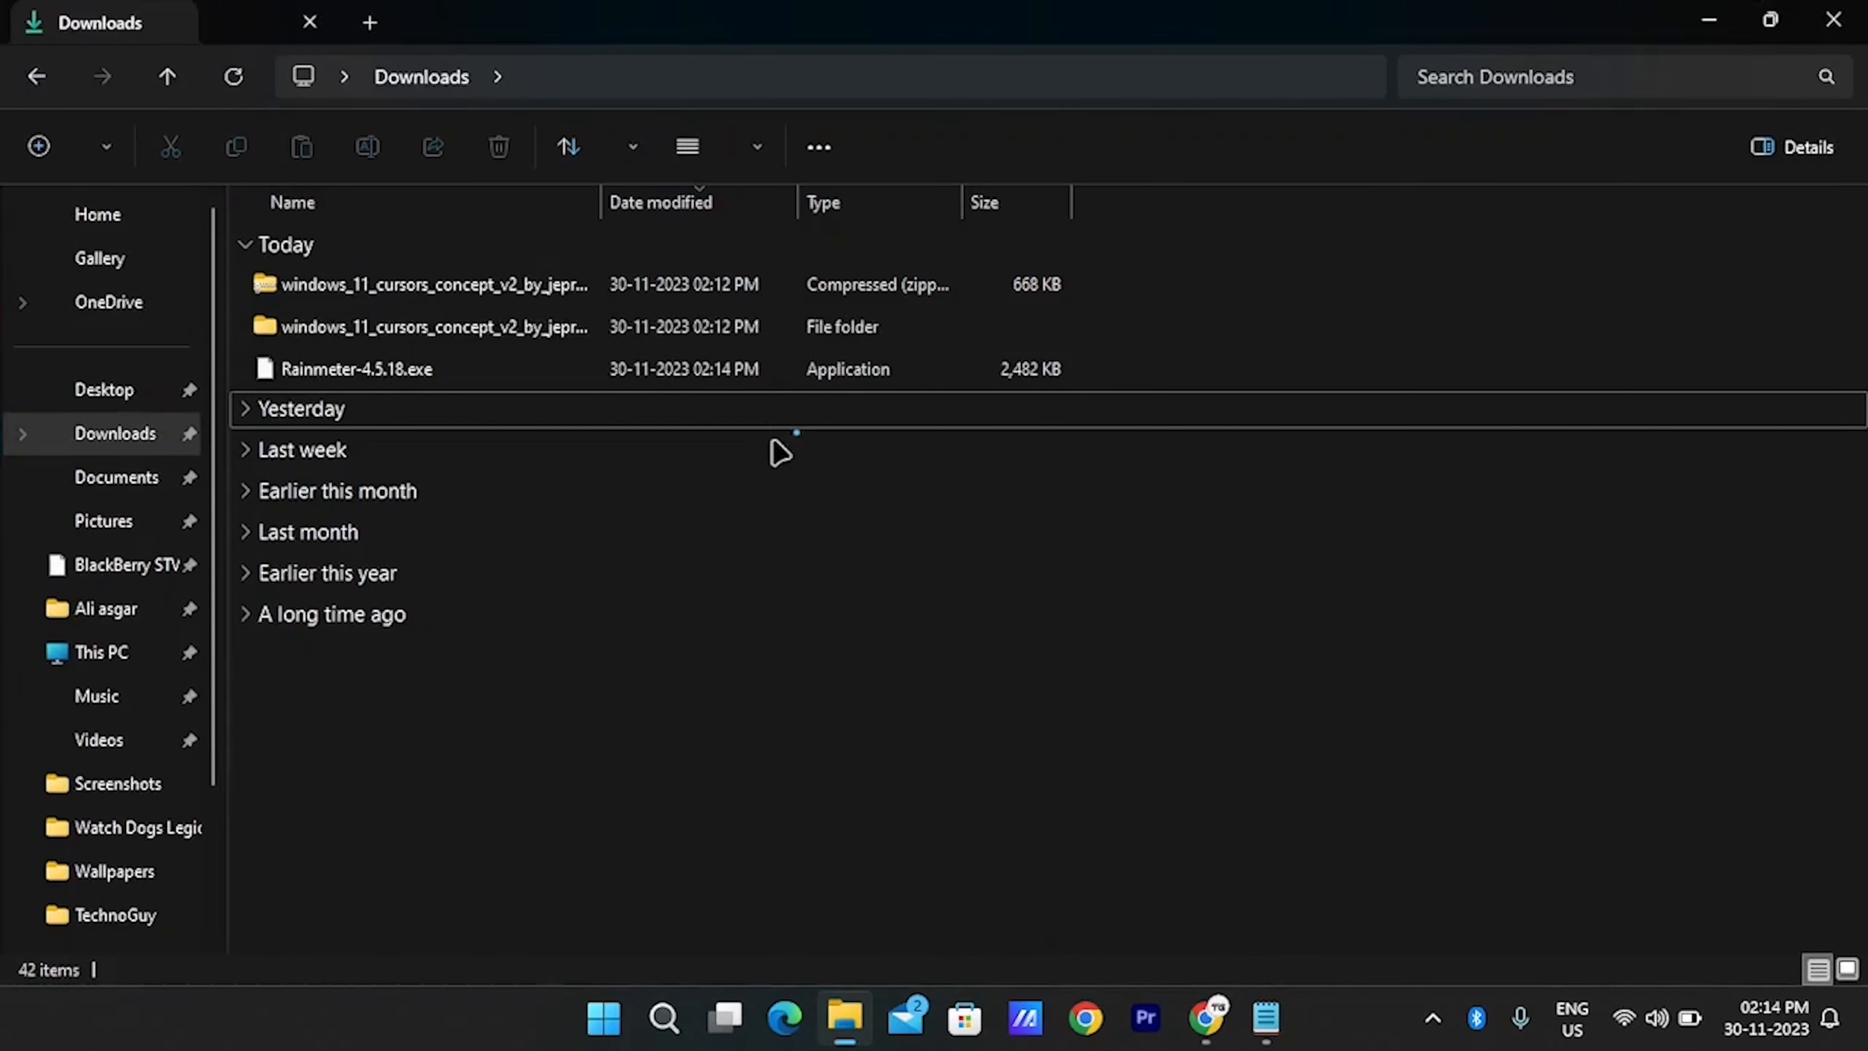
pyautogui.click(600, 377)
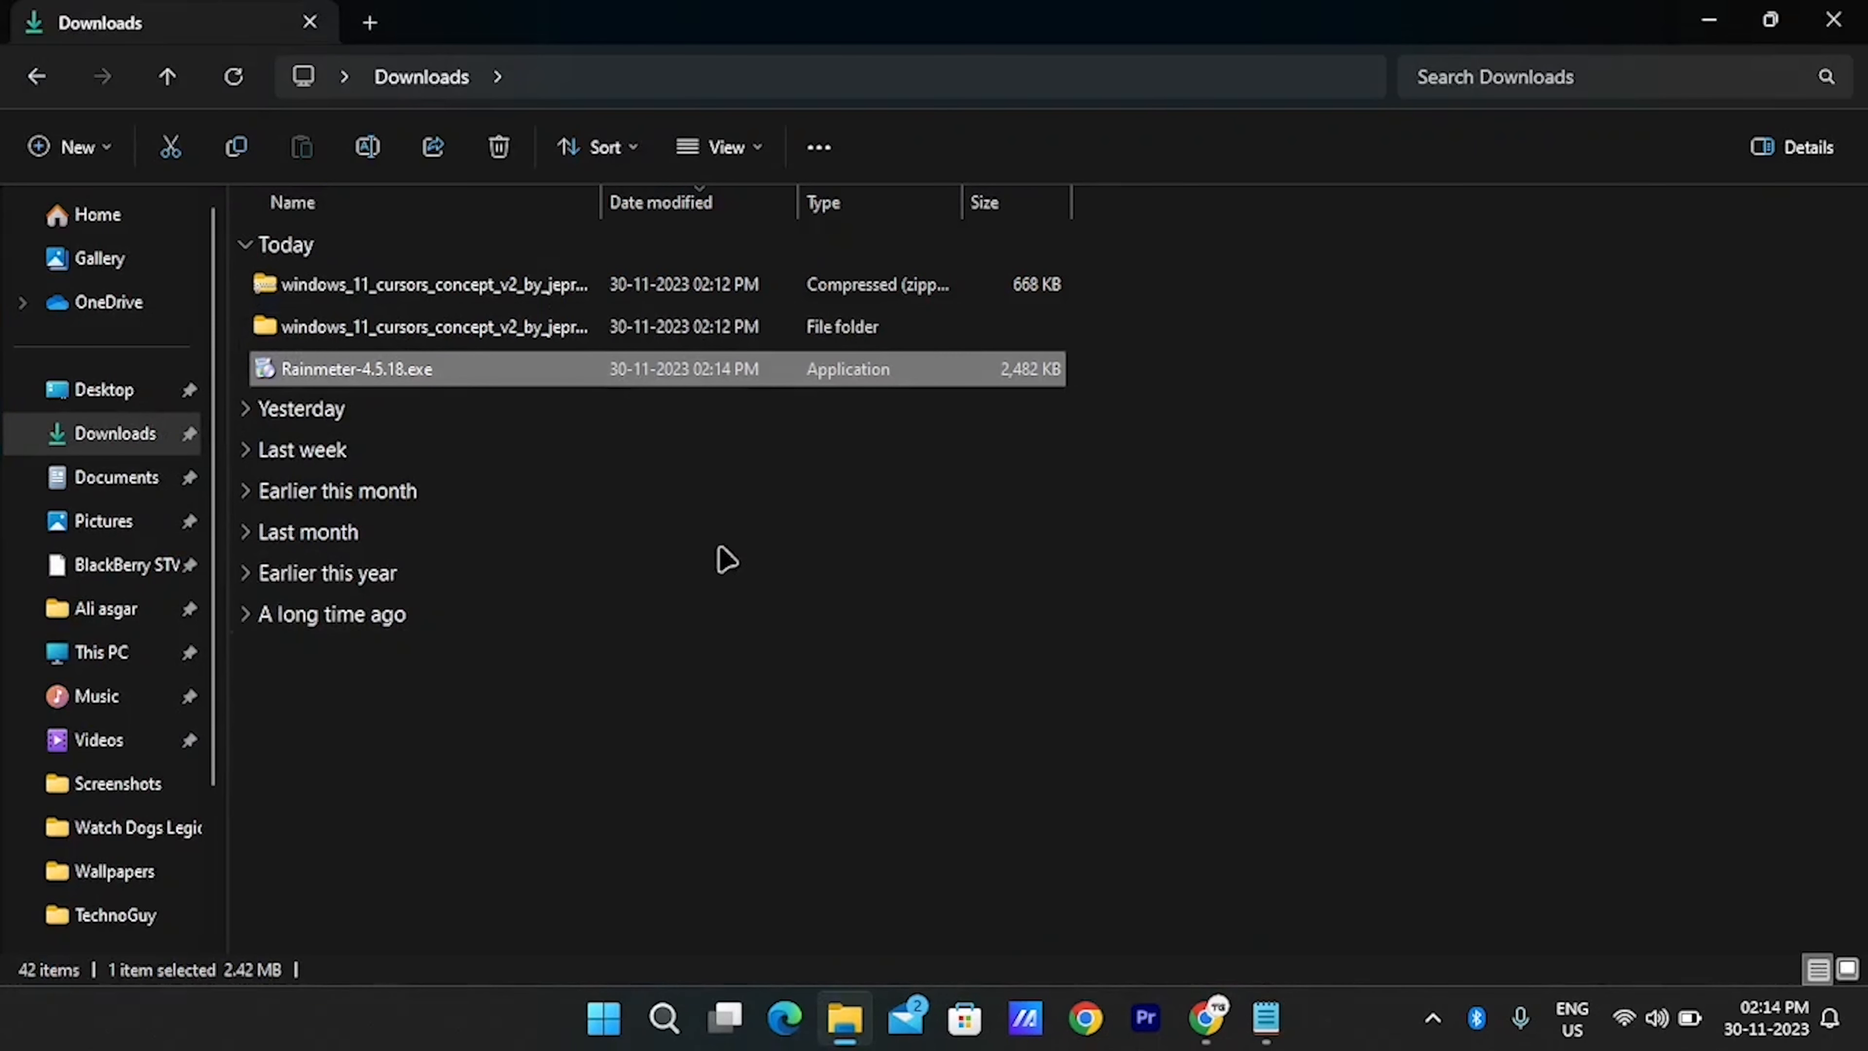
pyautogui.doubleClick(543, 361)
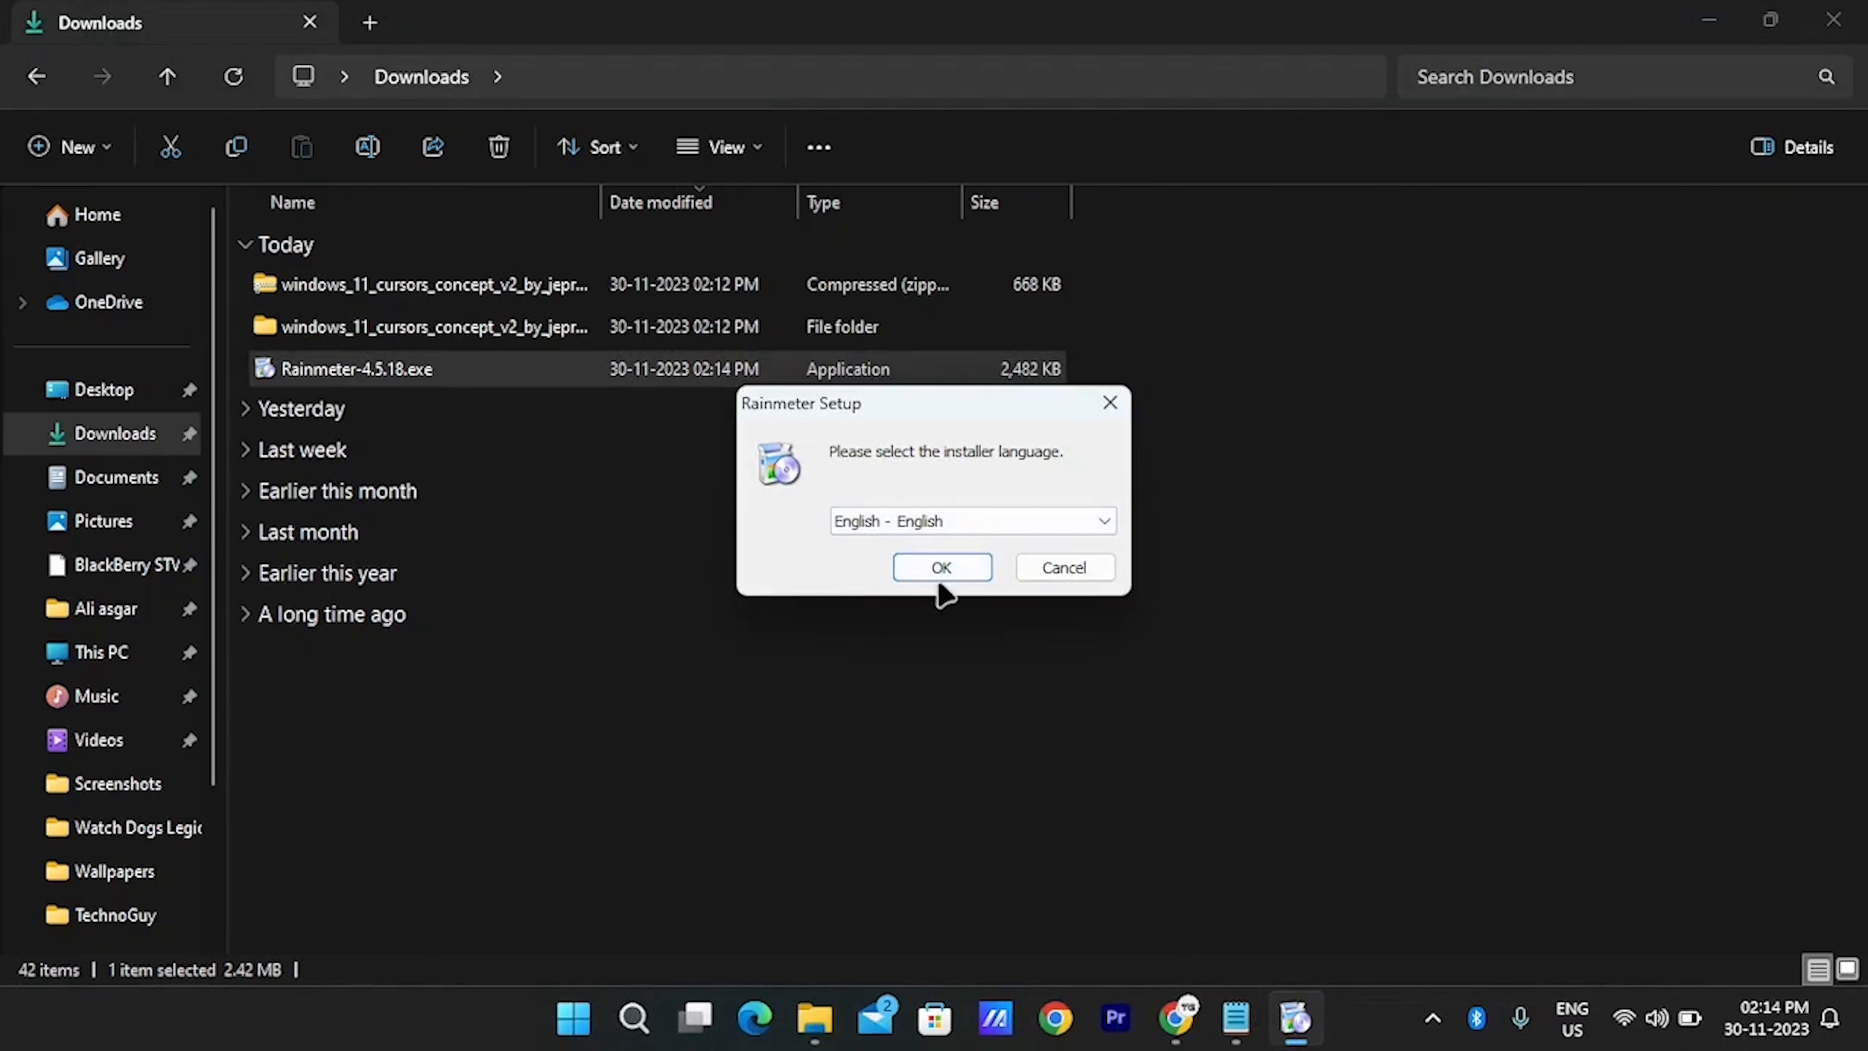
# Complete the standard 64-bit Rainmeter installation in English, with launch on startup enabled, and run the program
pyautogui.click(958, 579)
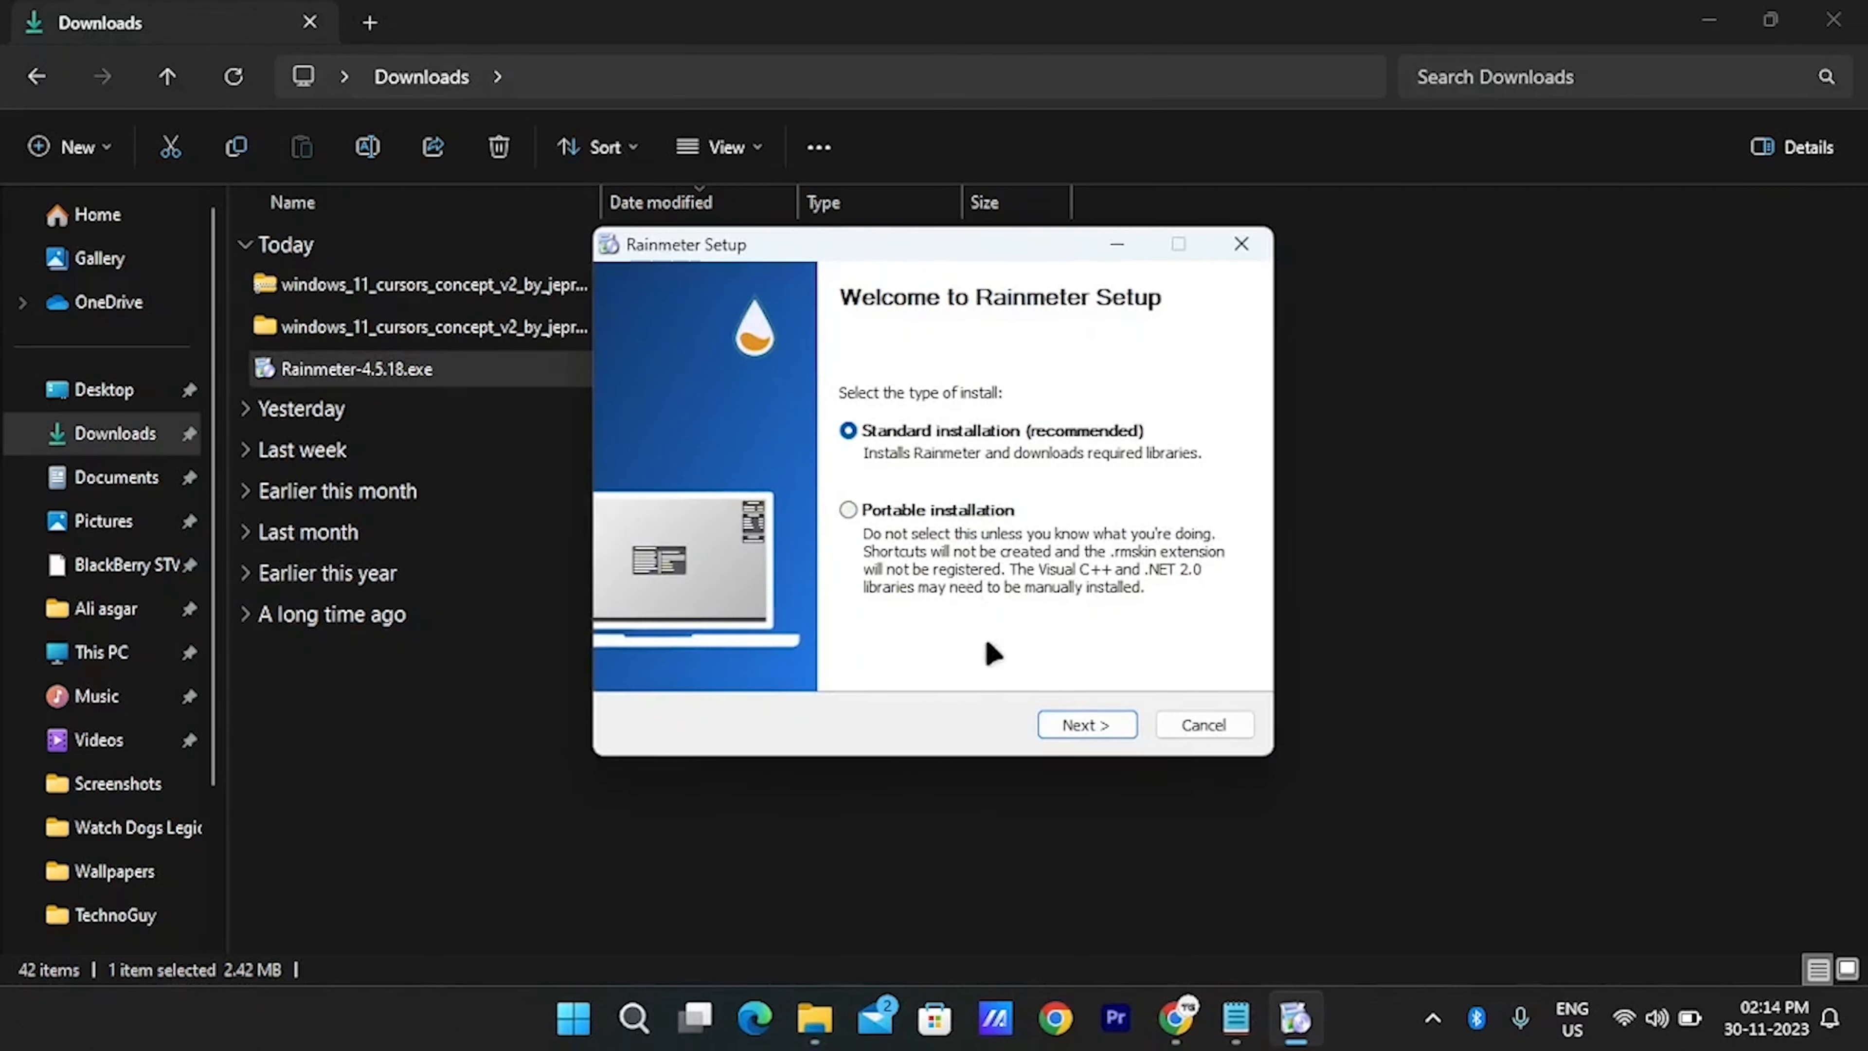
pyautogui.click(1131, 728)
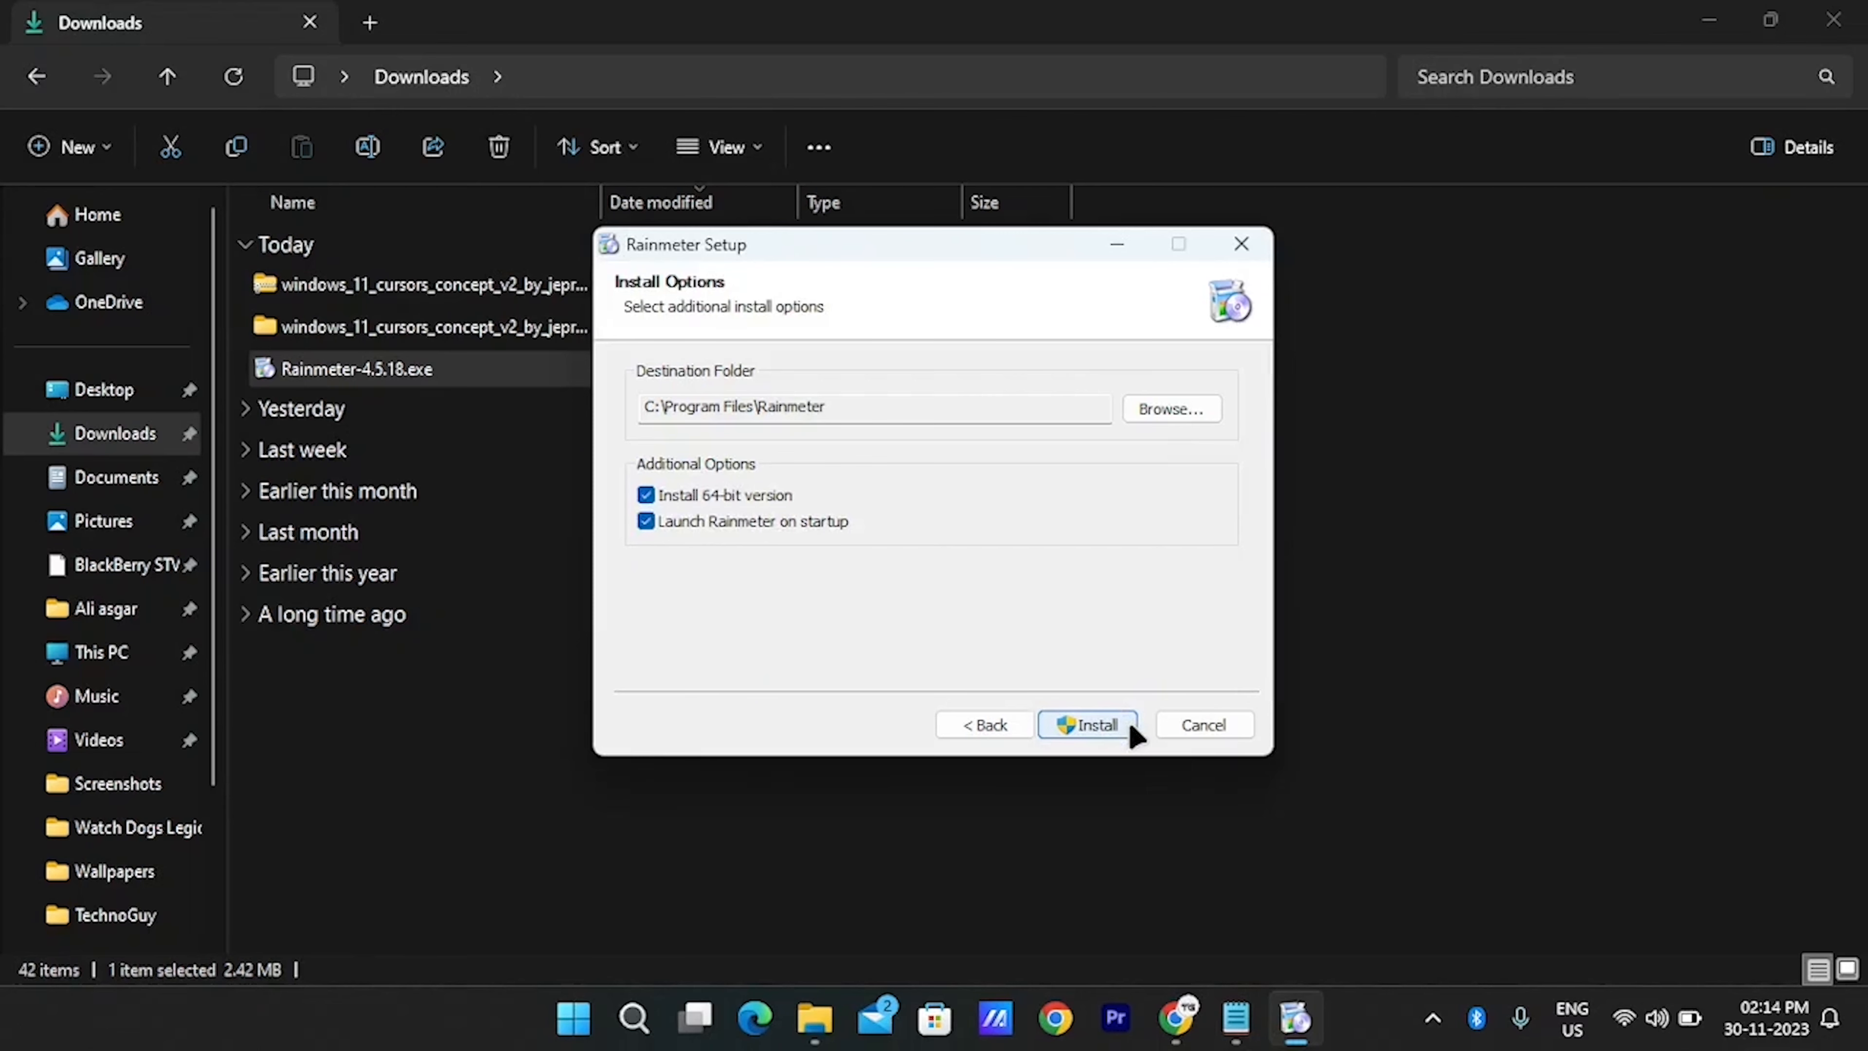
pyautogui.click(1131, 725)
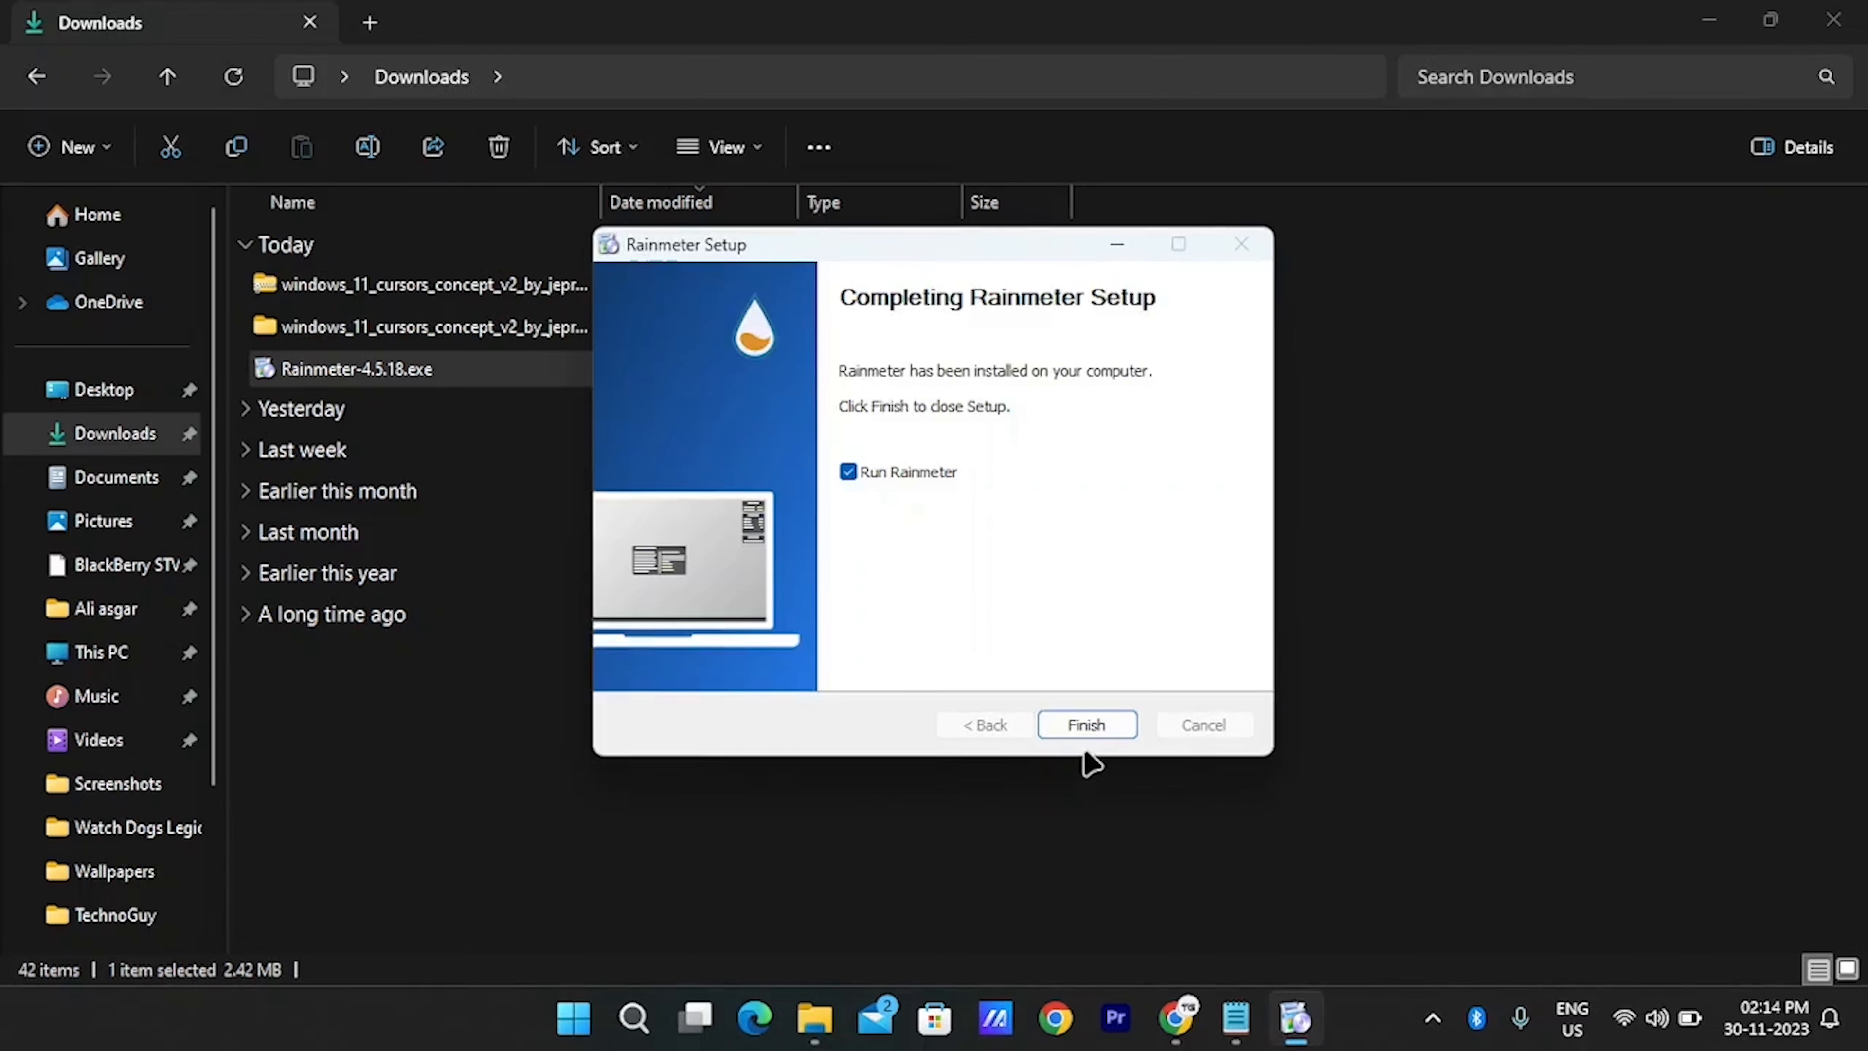
pyautogui.click(1085, 727)
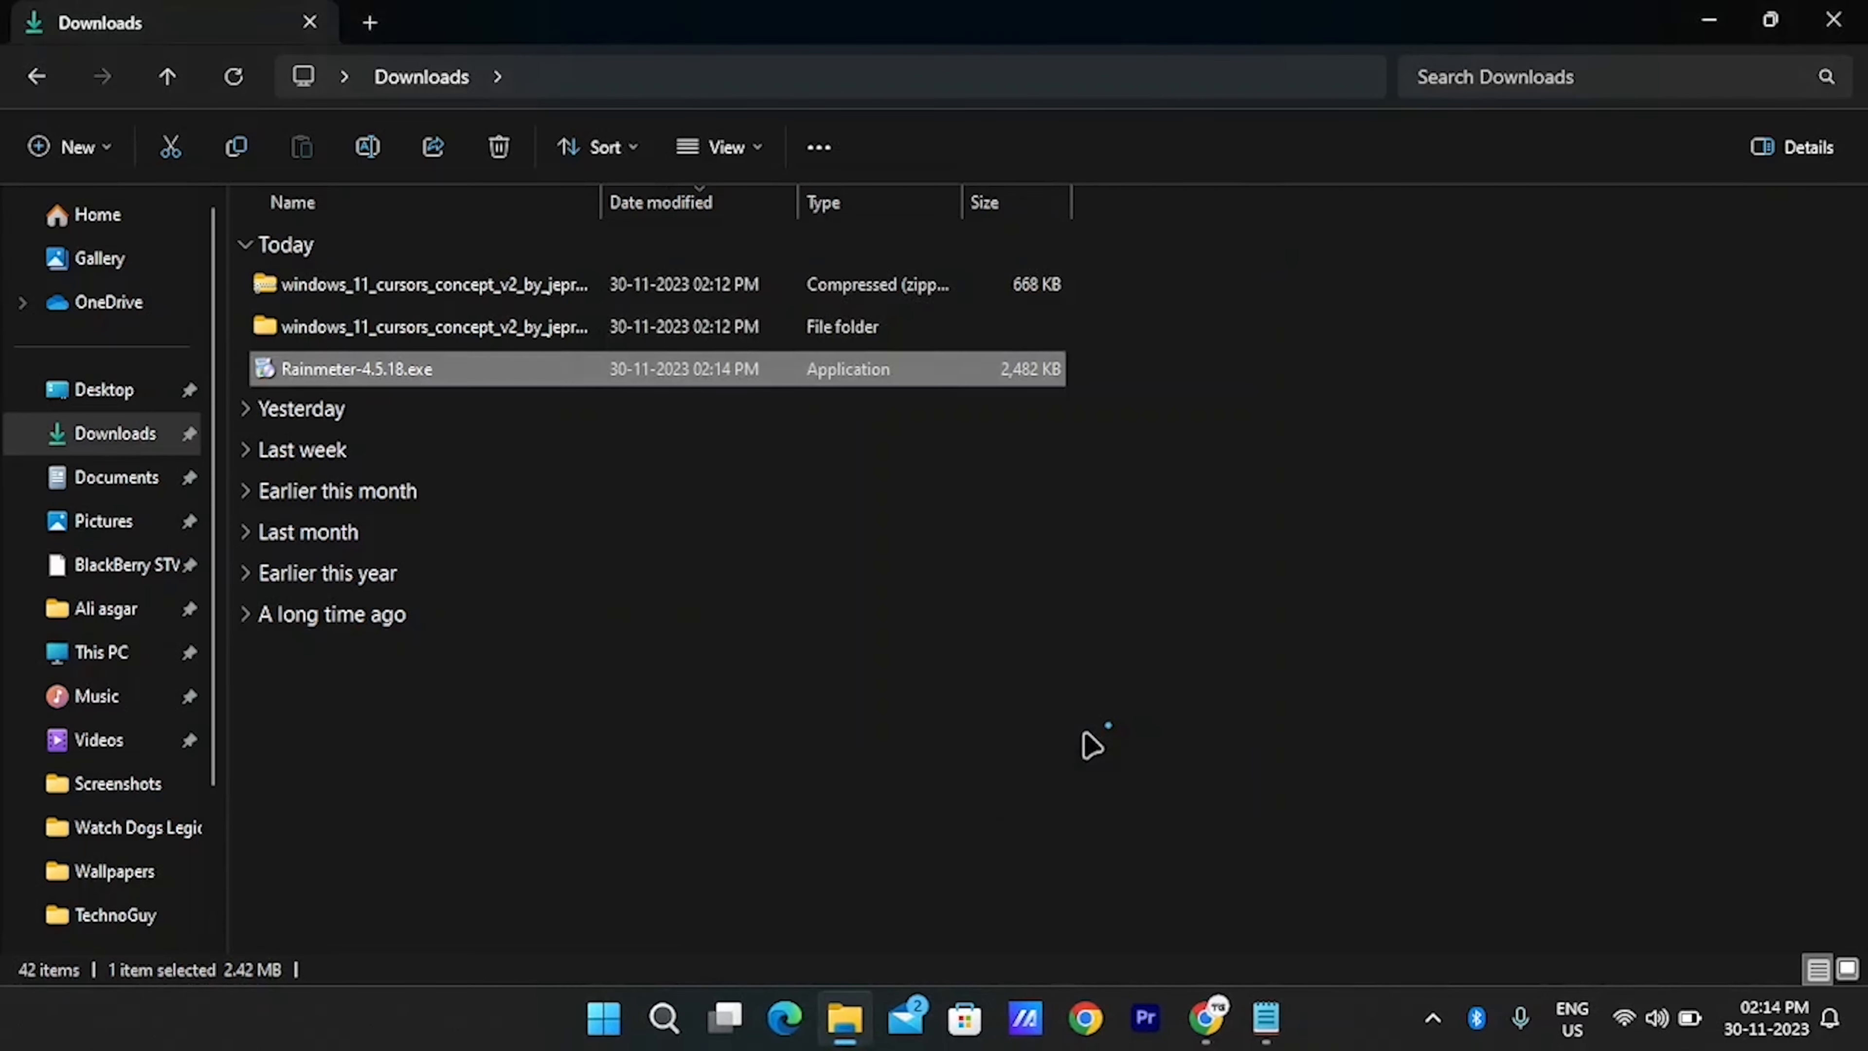
# Return to Chrome, close the Rainmeter page and download mond.rmskin from the VisualSkins Mond theme page
pyautogui.moveTo(1210, 1015)
pyautogui.click(1251, 876)
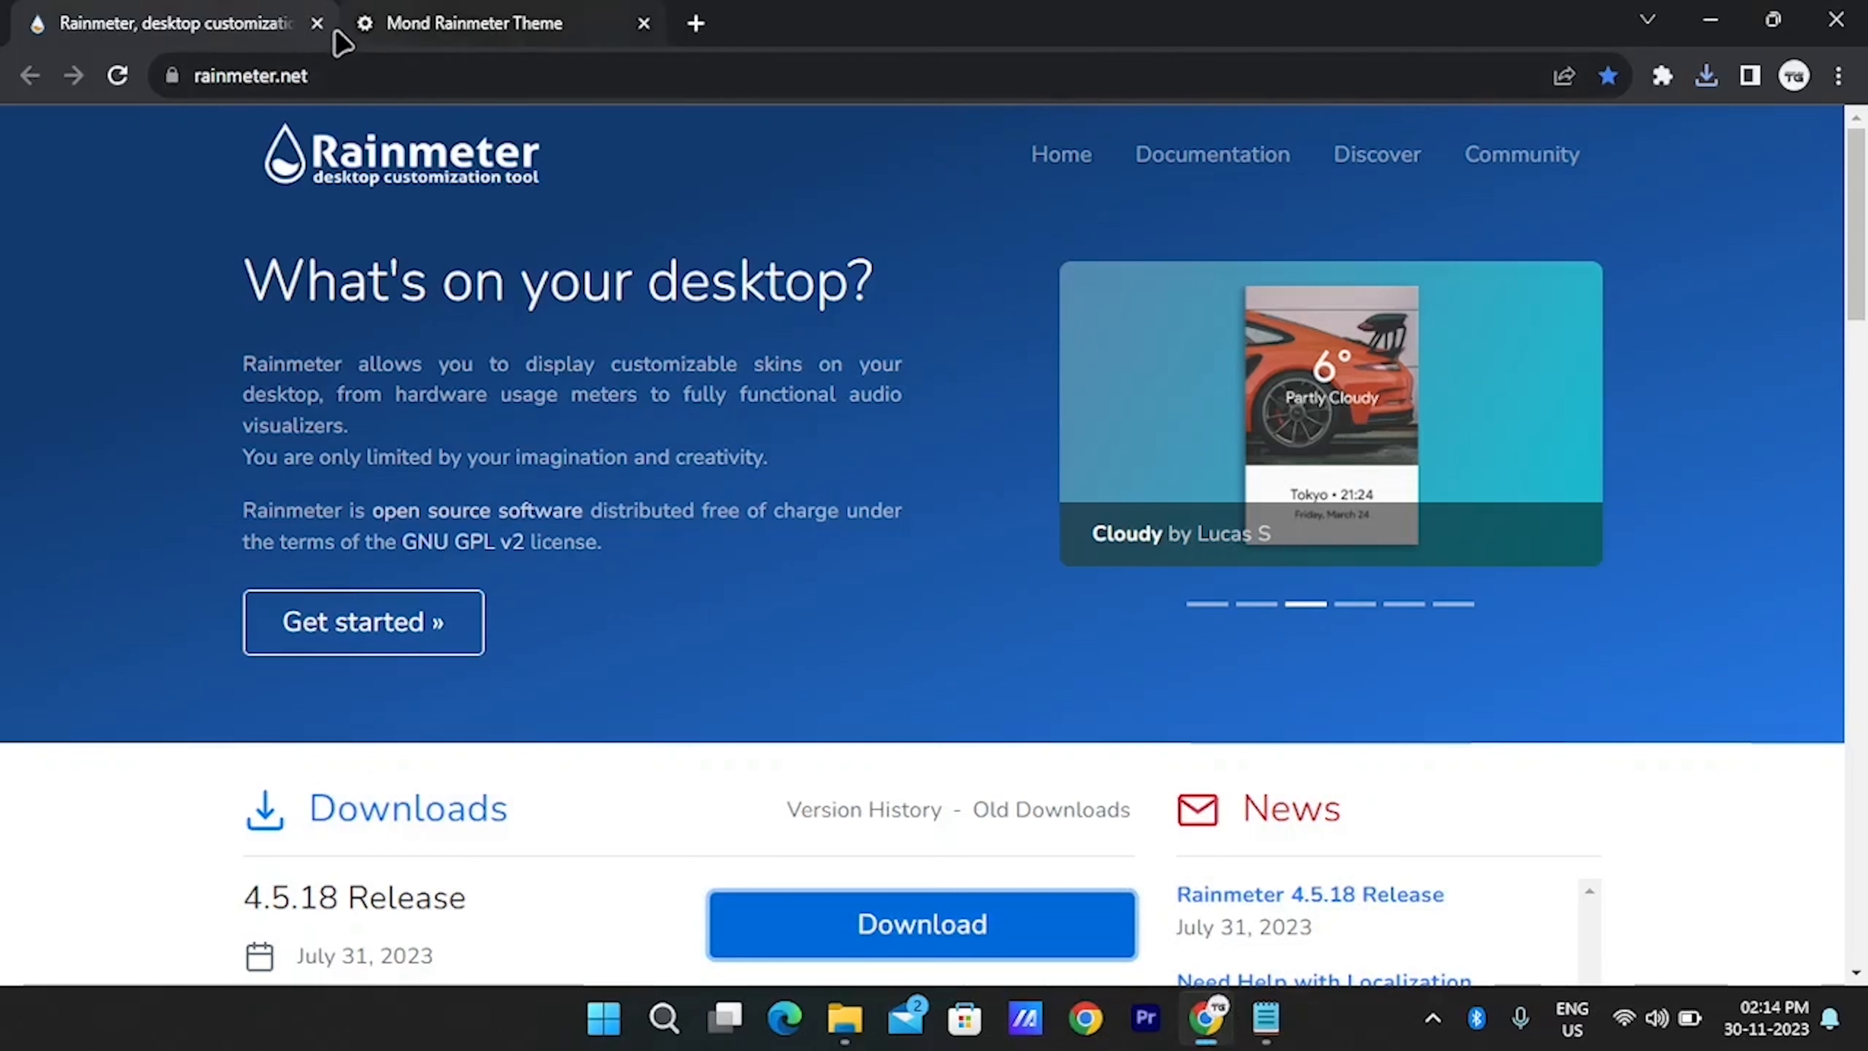
pyautogui.click(317, 24)
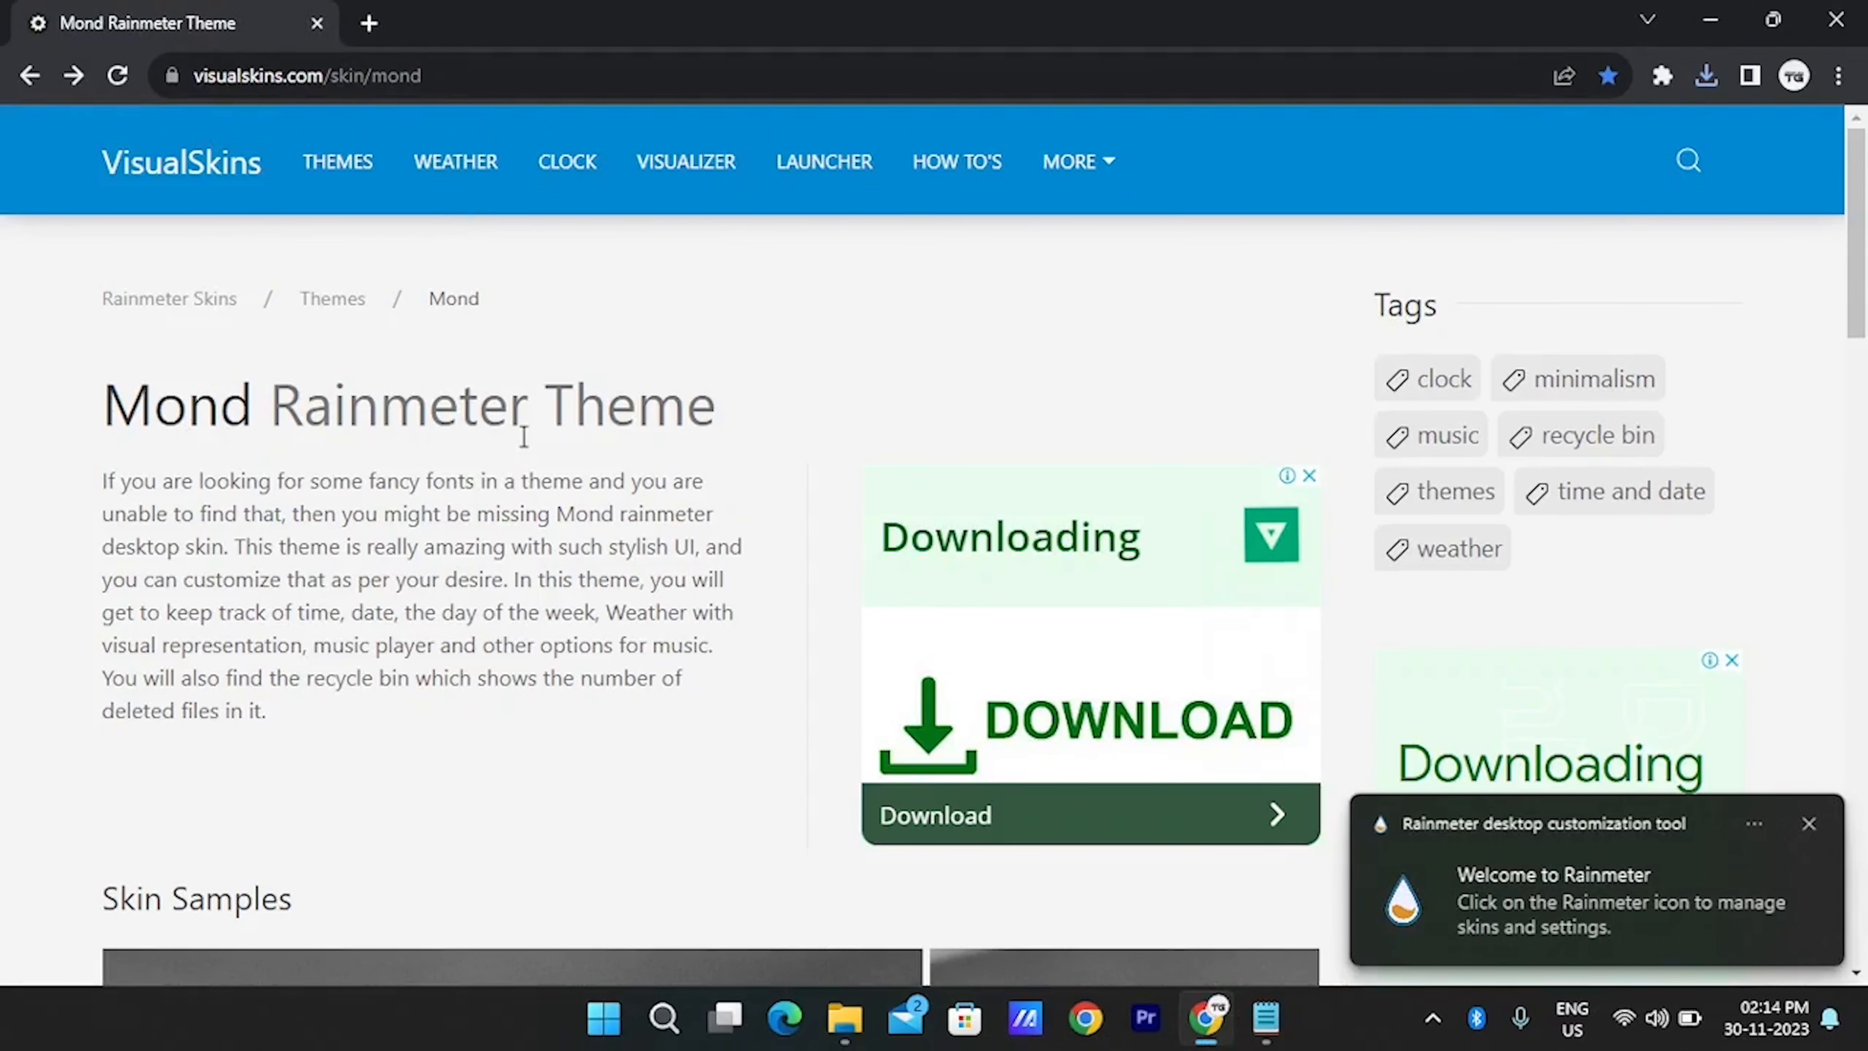
pyautogui.moveTo(1857, 191); pyautogui.dragTo(1863, 616)
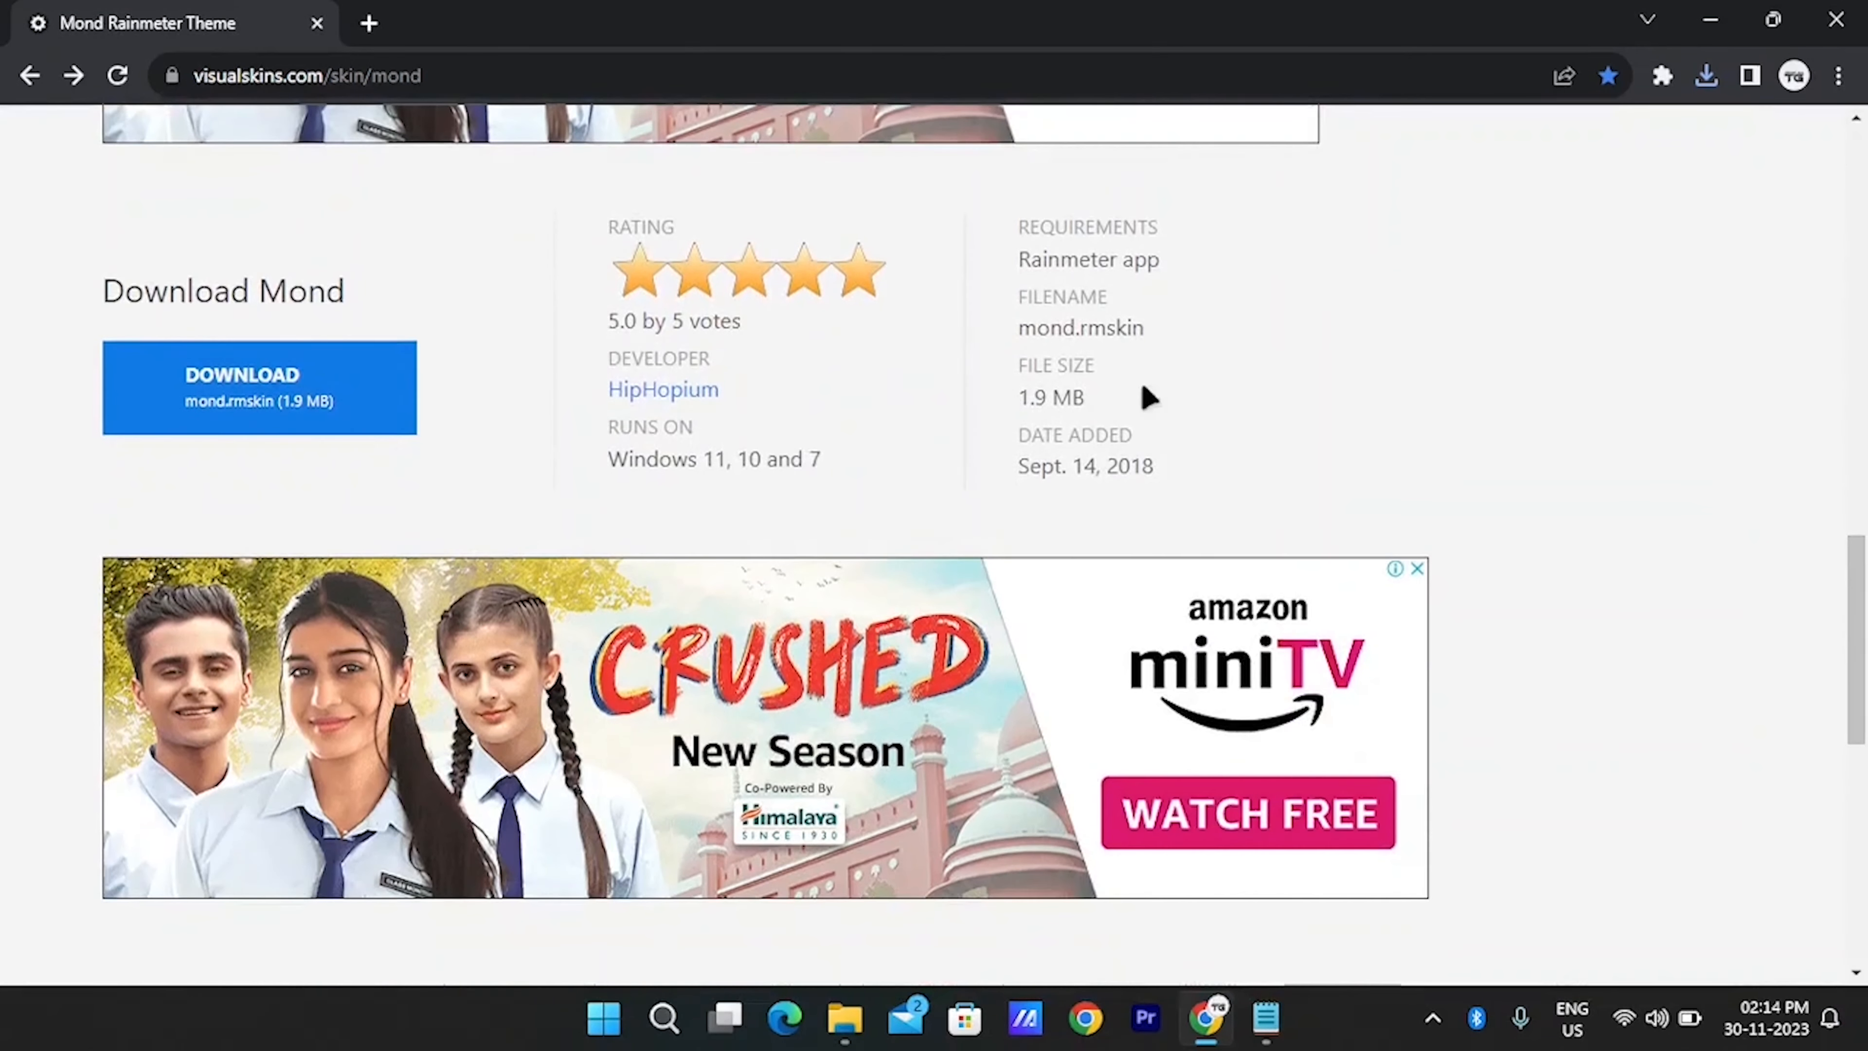
pyautogui.click(223, 415)
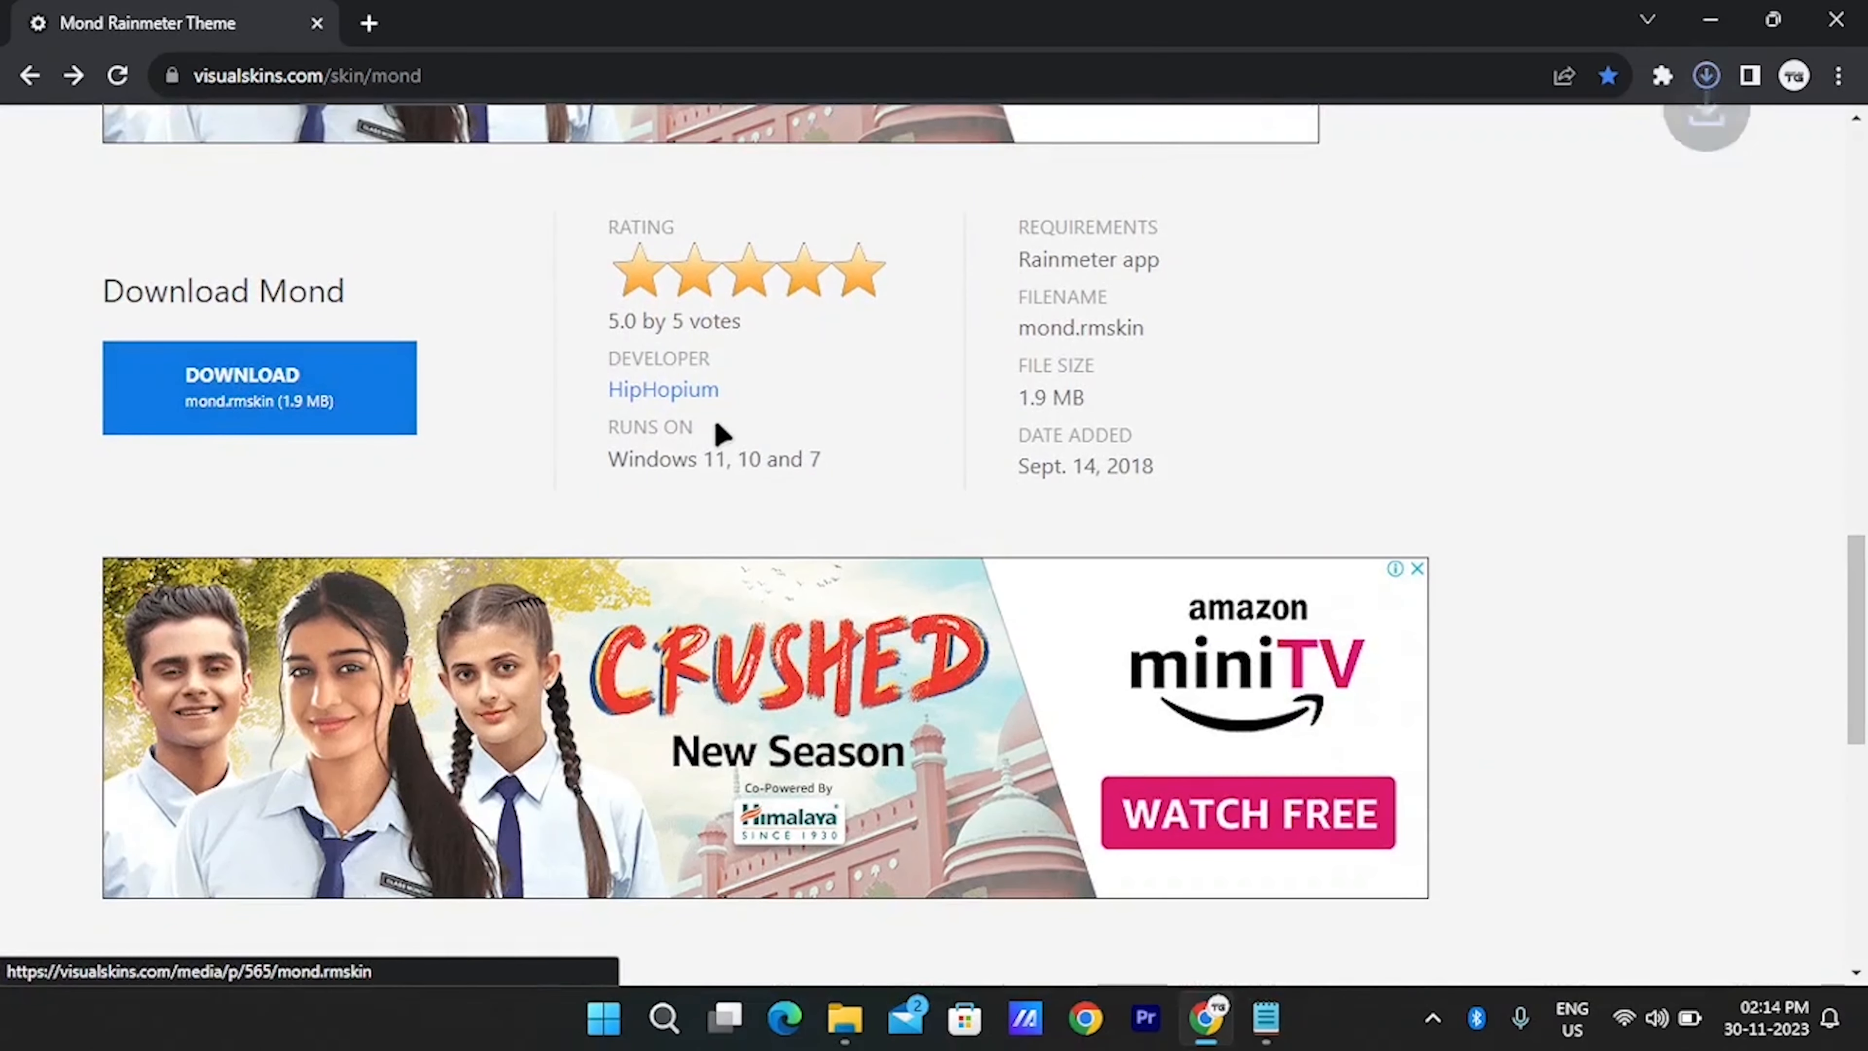
# Install the Mond skin and its included layout from mond.rmskin, and move its settings panel to the desktop's left edge
pyautogui.click(1705, 14)
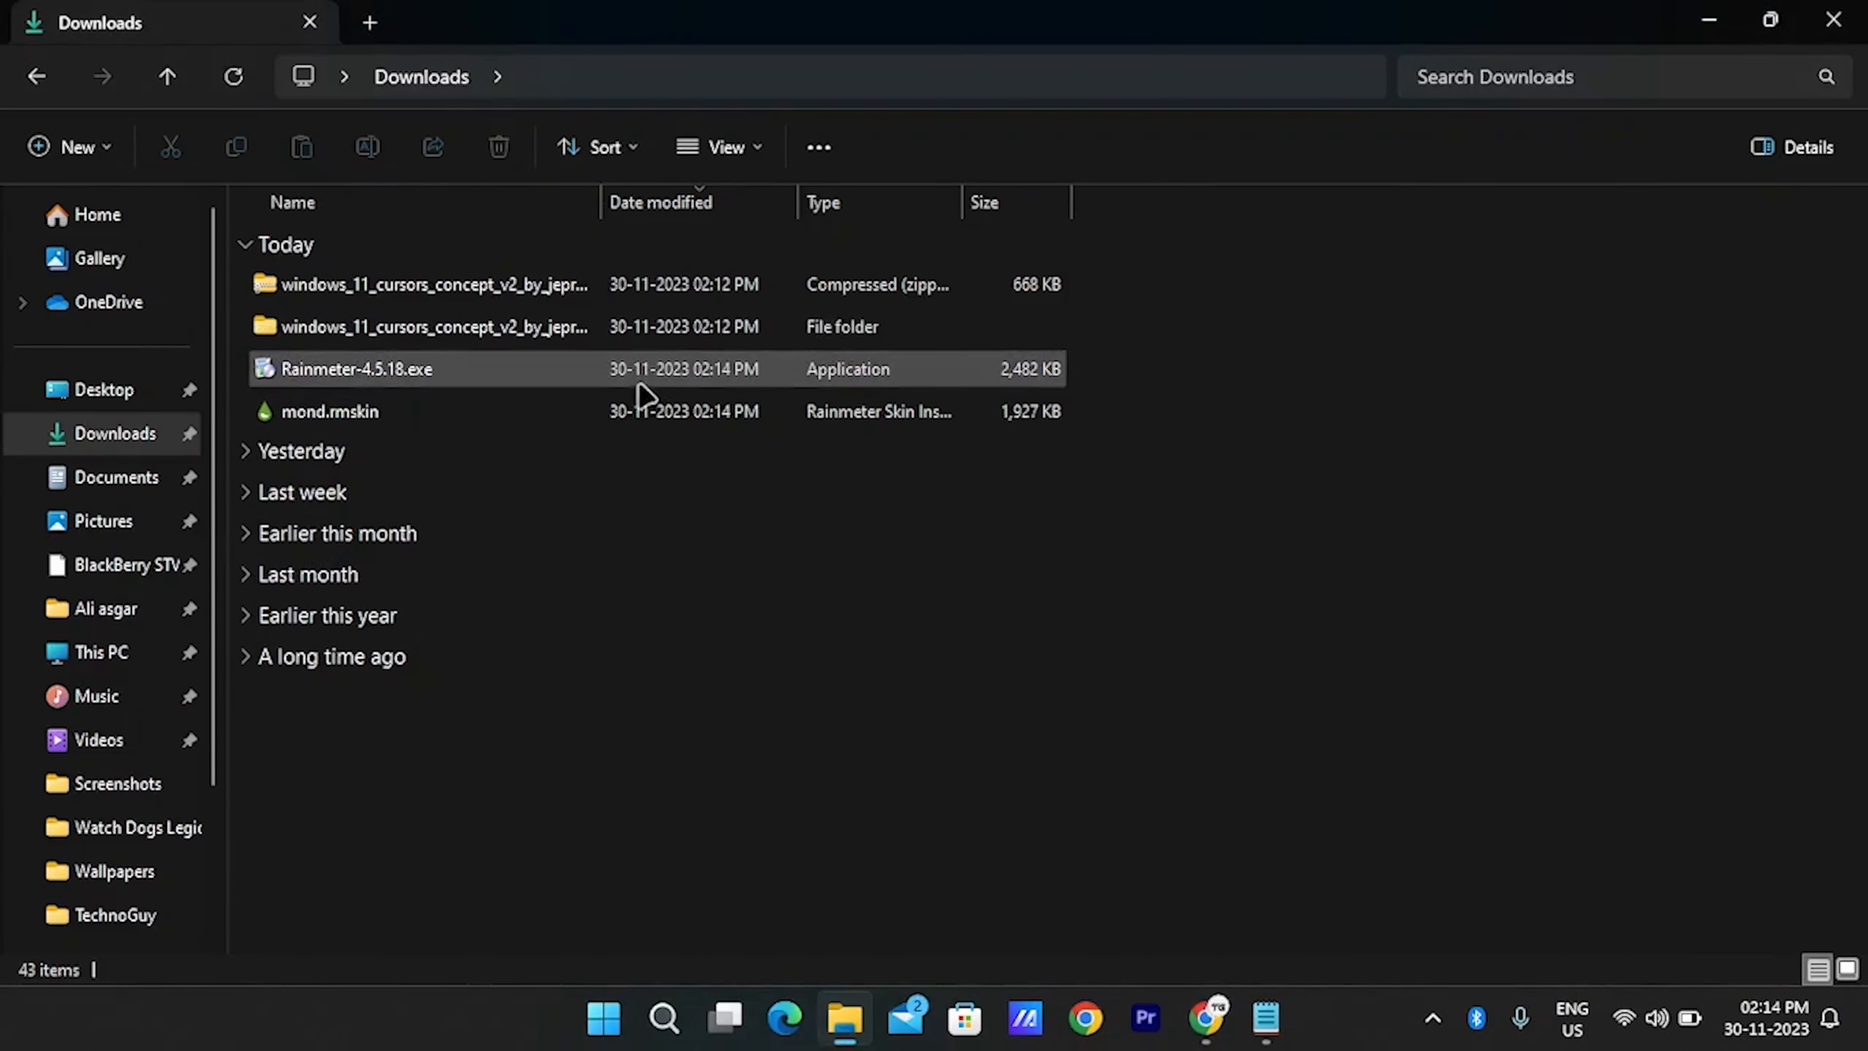
pyautogui.click(595, 423)
pyautogui.doubleClick(594, 423)
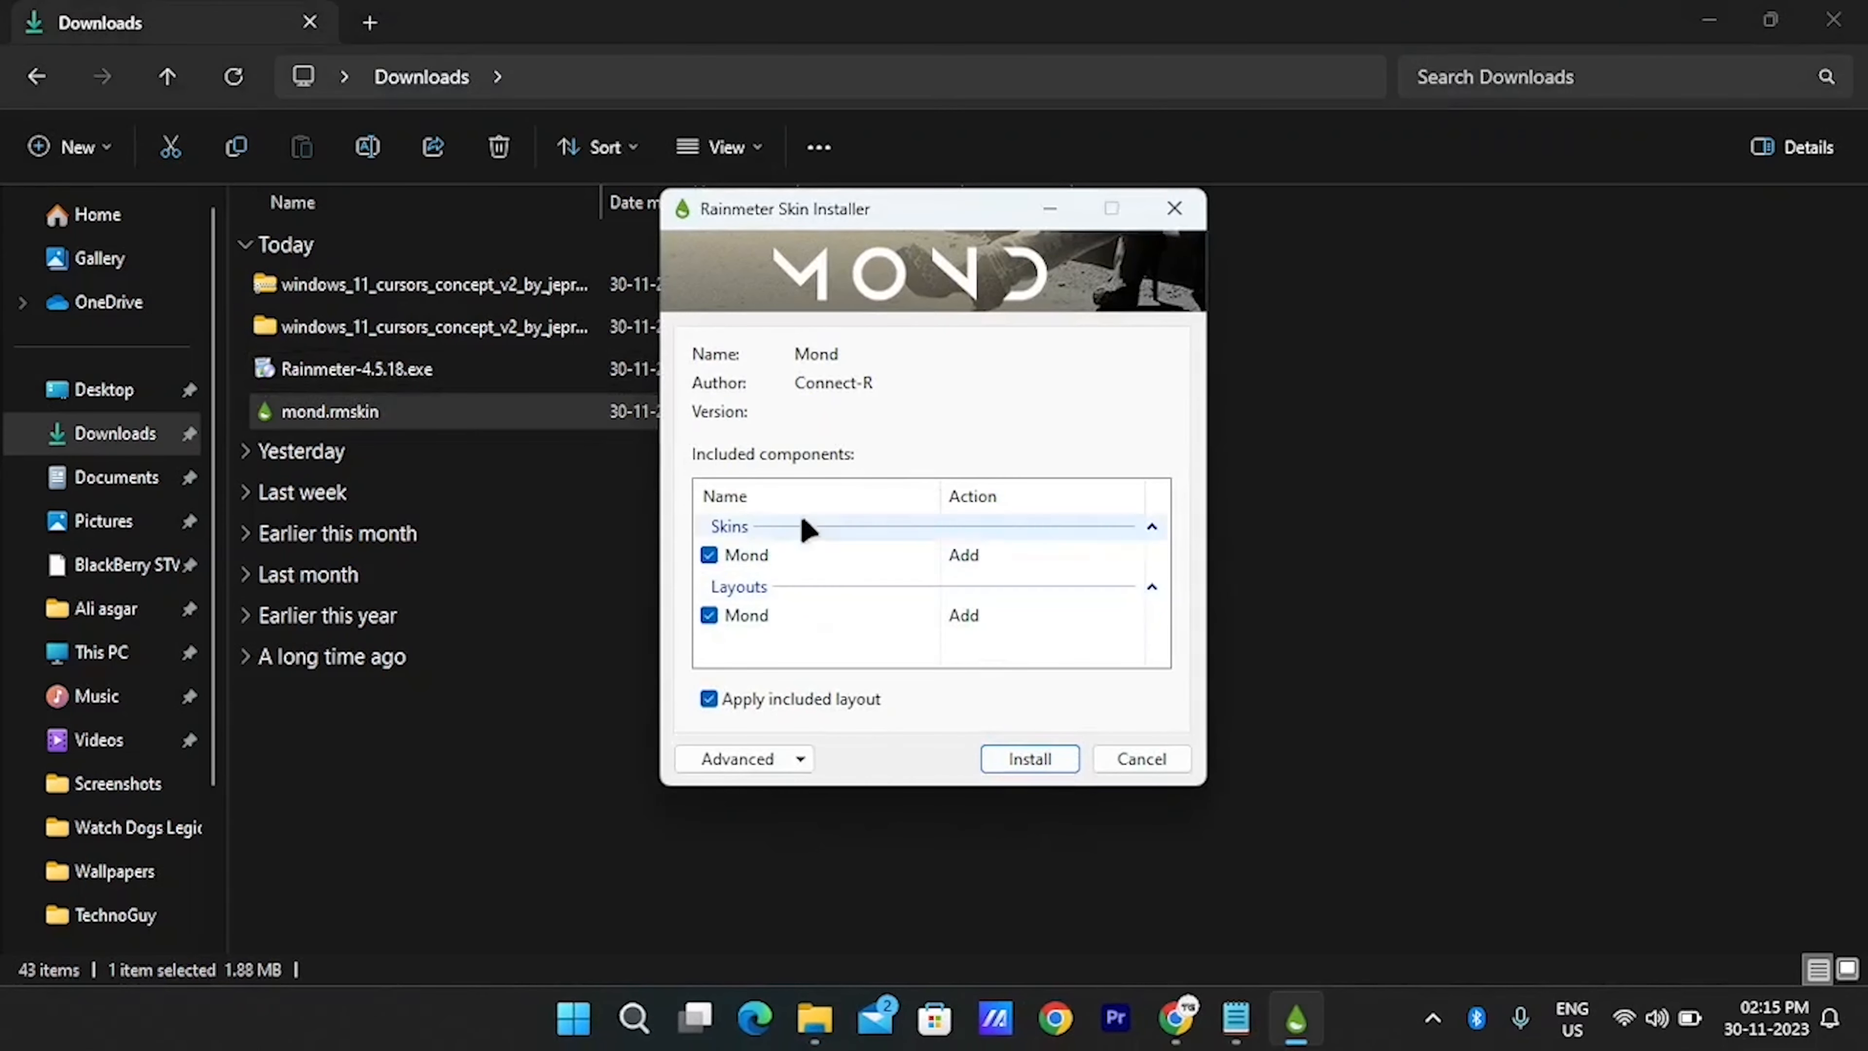
pyautogui.click(1043, 754)
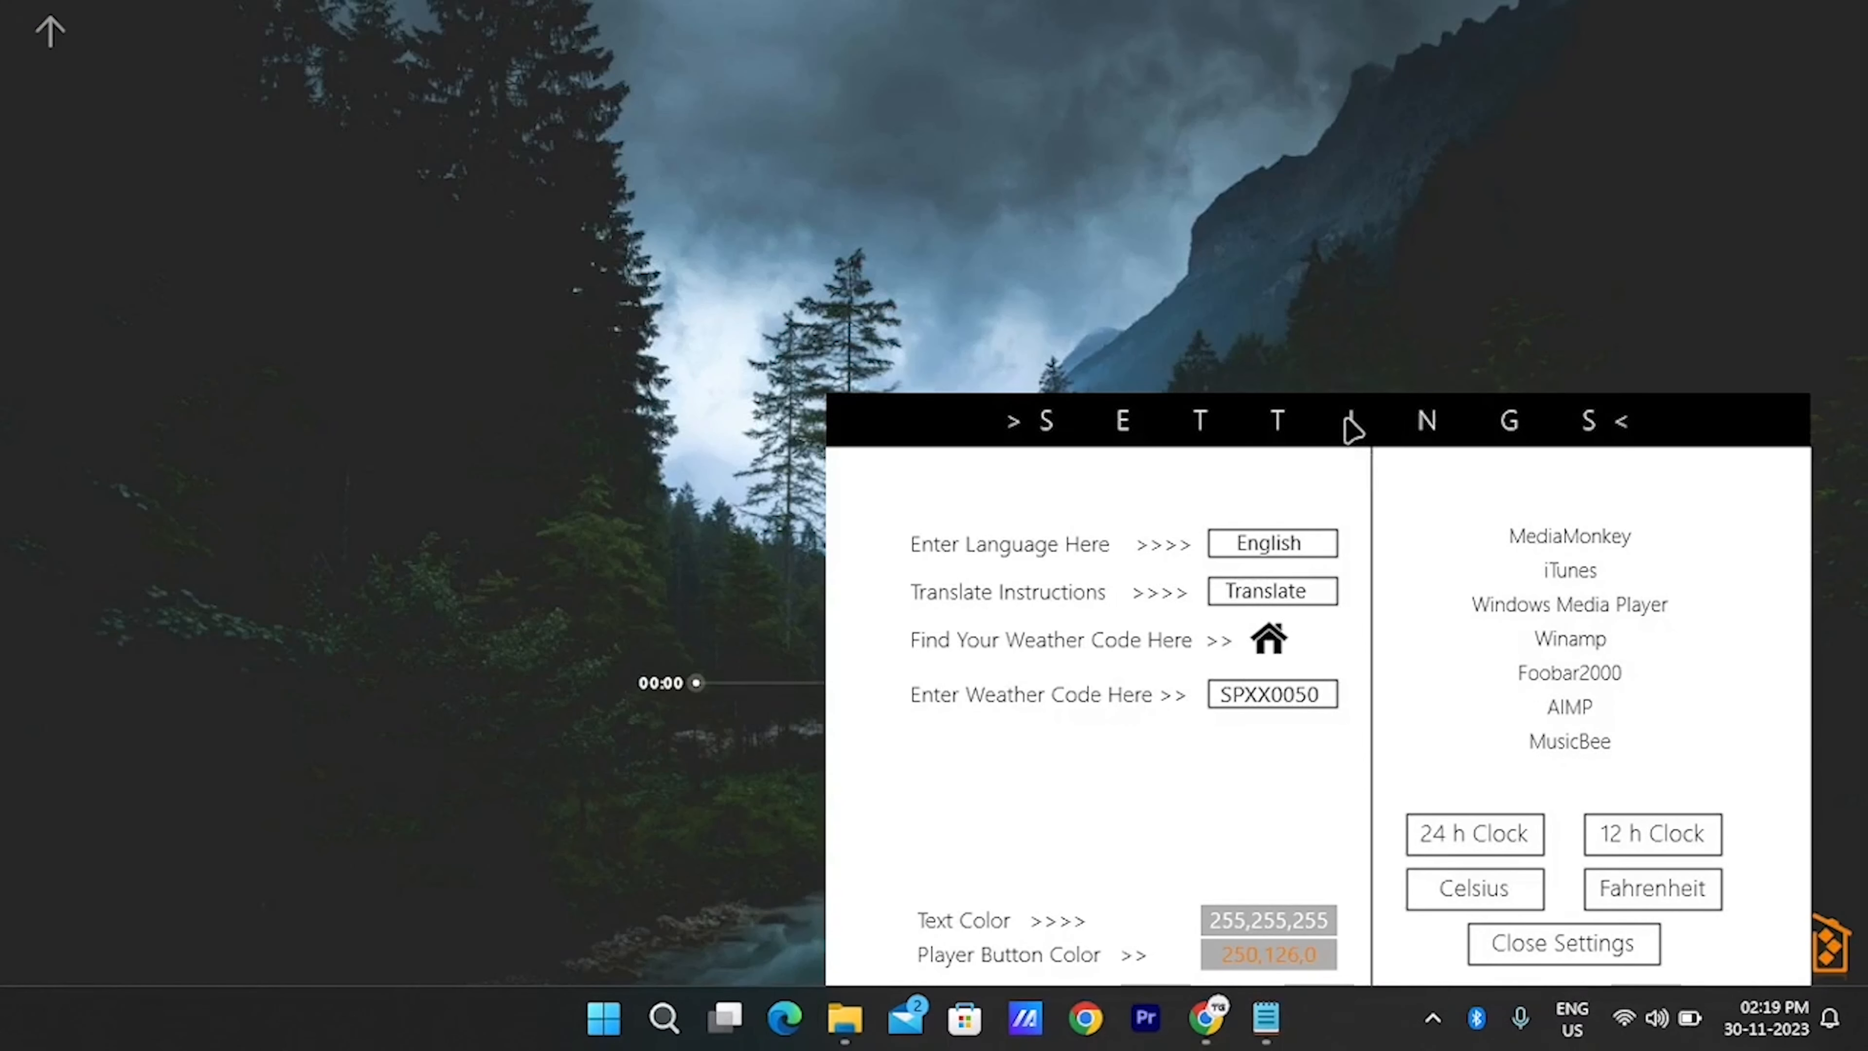
pyautogui.moveTo(1351, 439); pyautogui.dragTo(514, 243)
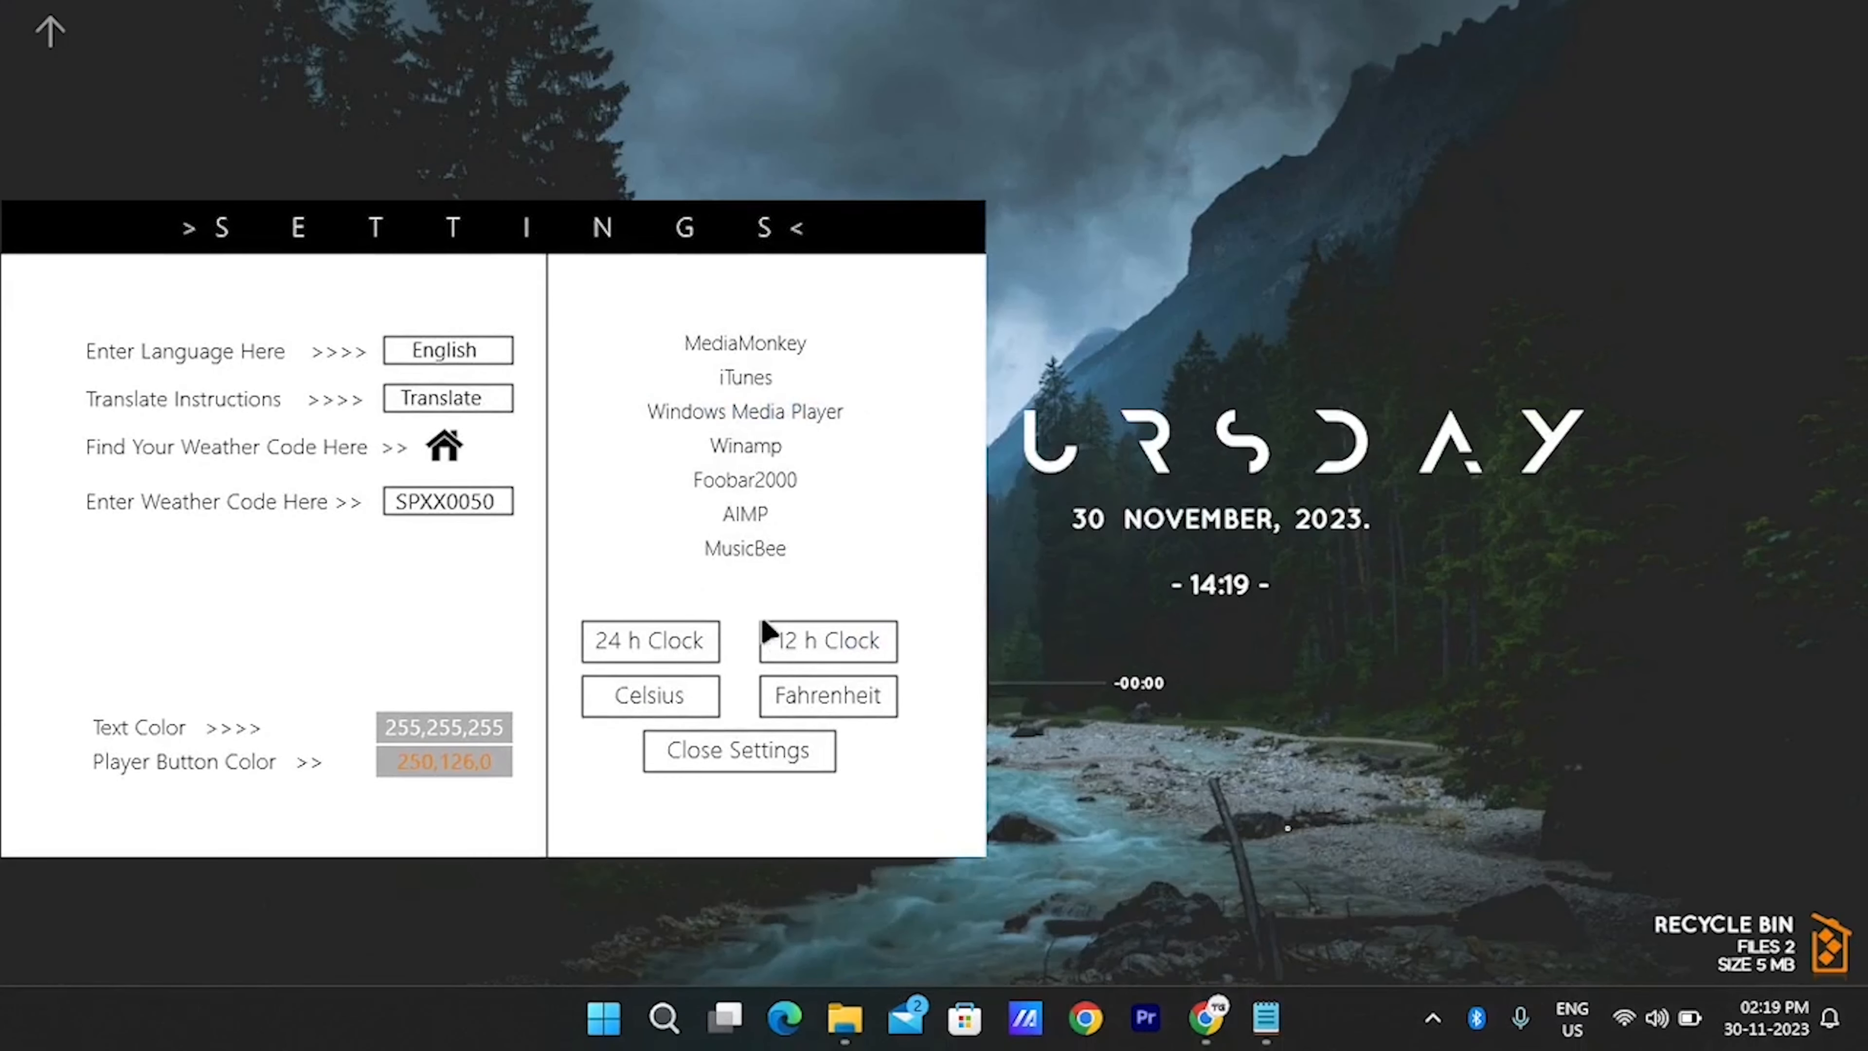
# Close the Mond settings panel and deactivate the Player skin by toggling its Player.ini variant
pyautogui.click(763, 758)
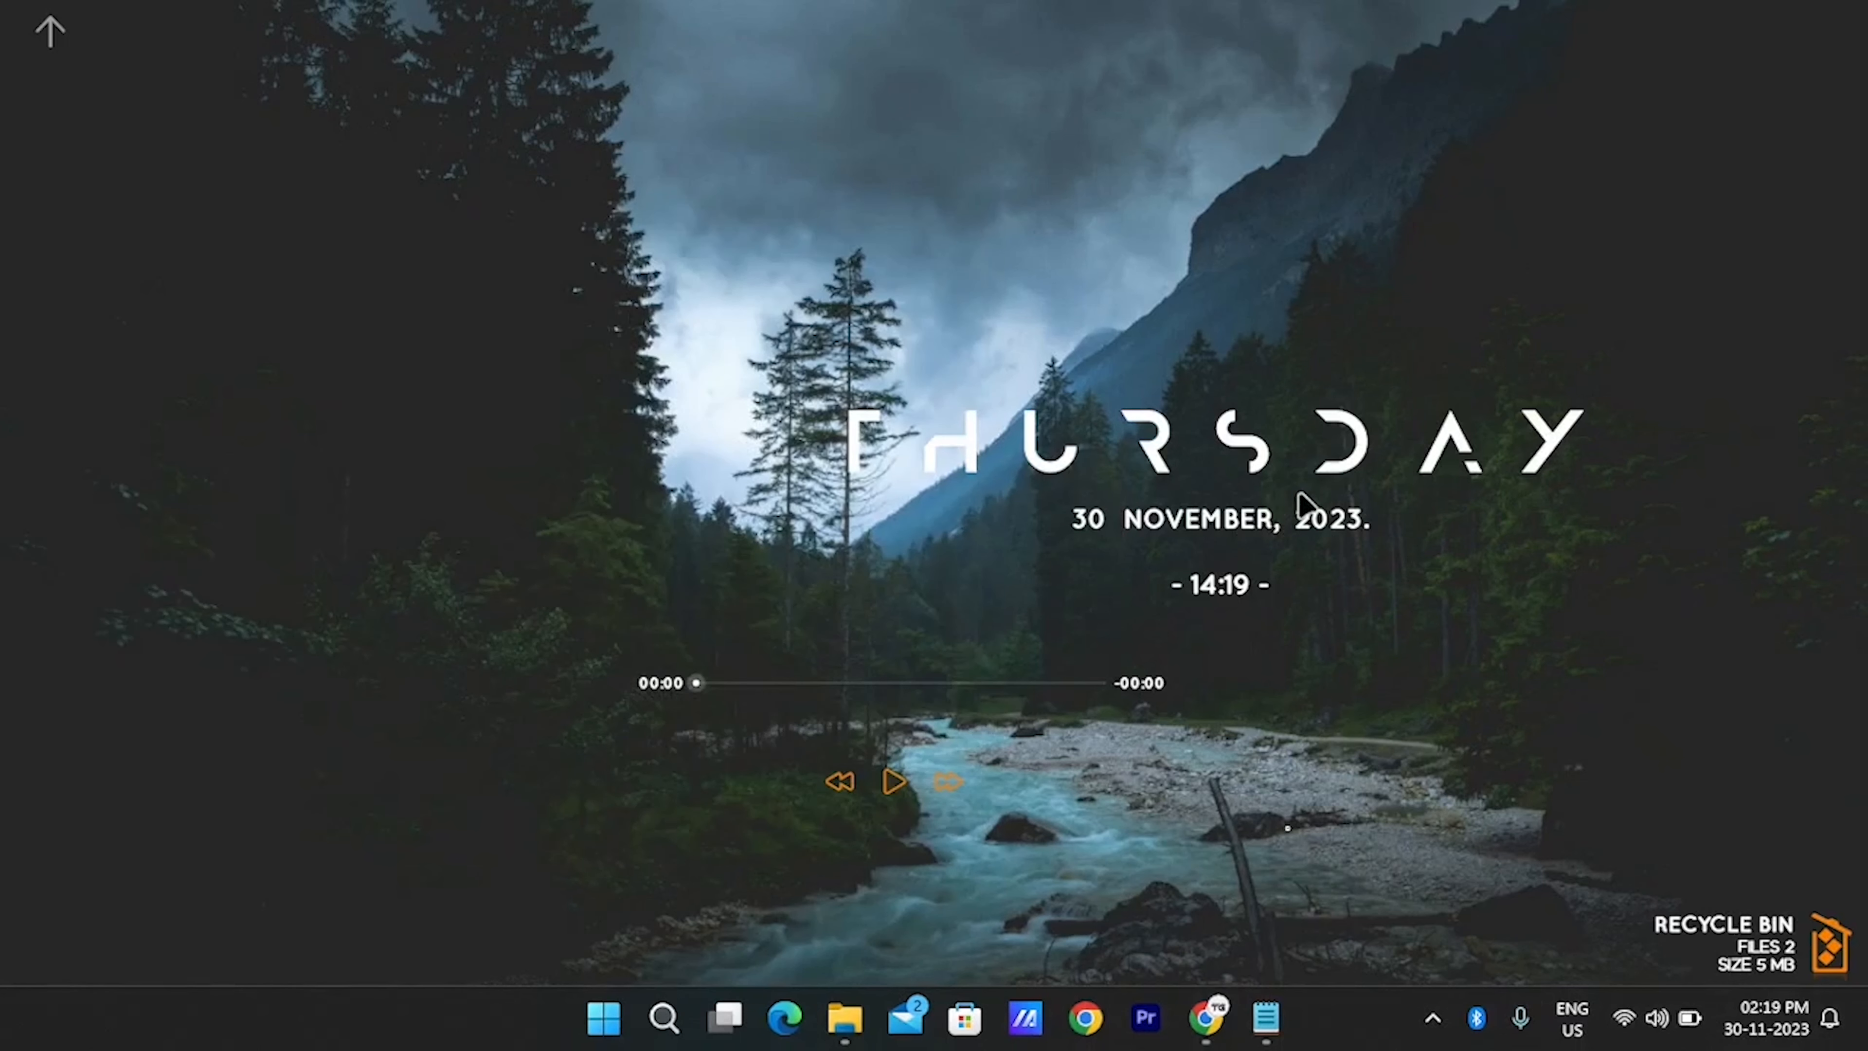
pyautogui.rightClick(826, 695)
pyautogui.moveTo(949, 416)
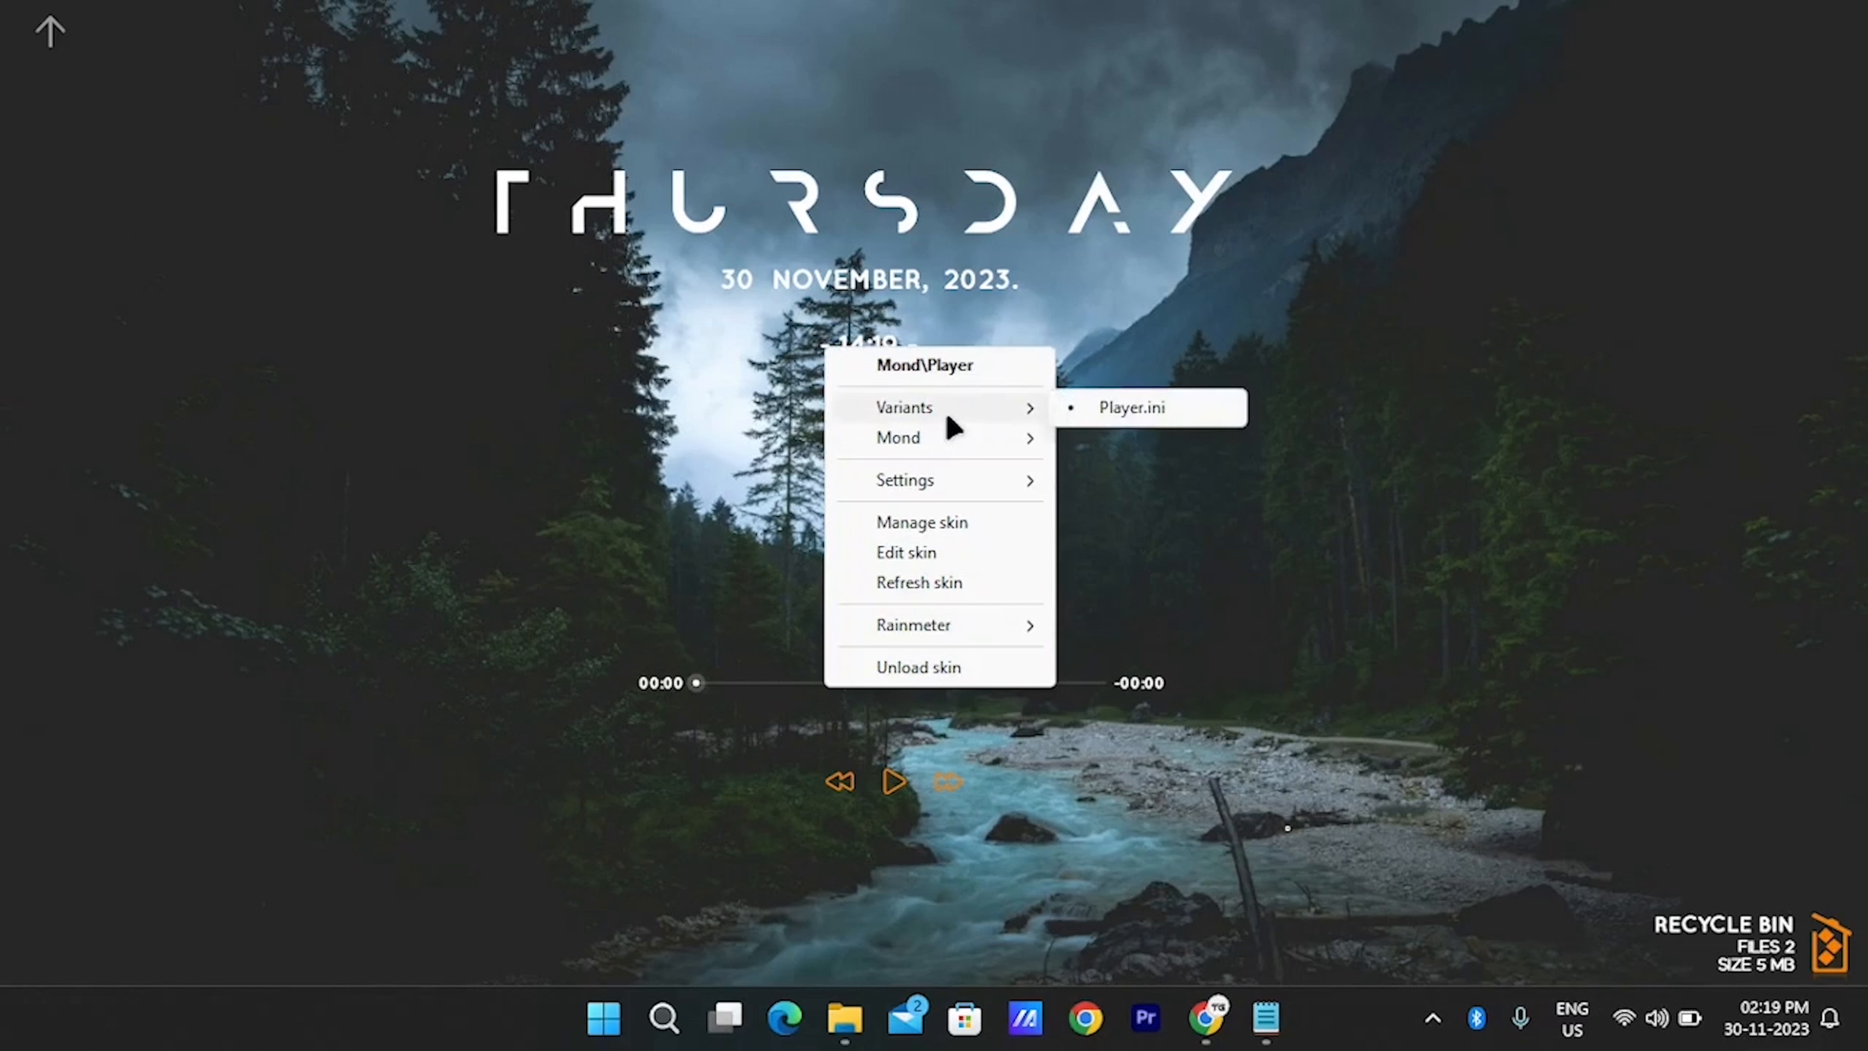
pyautogui.click(1105, 416)
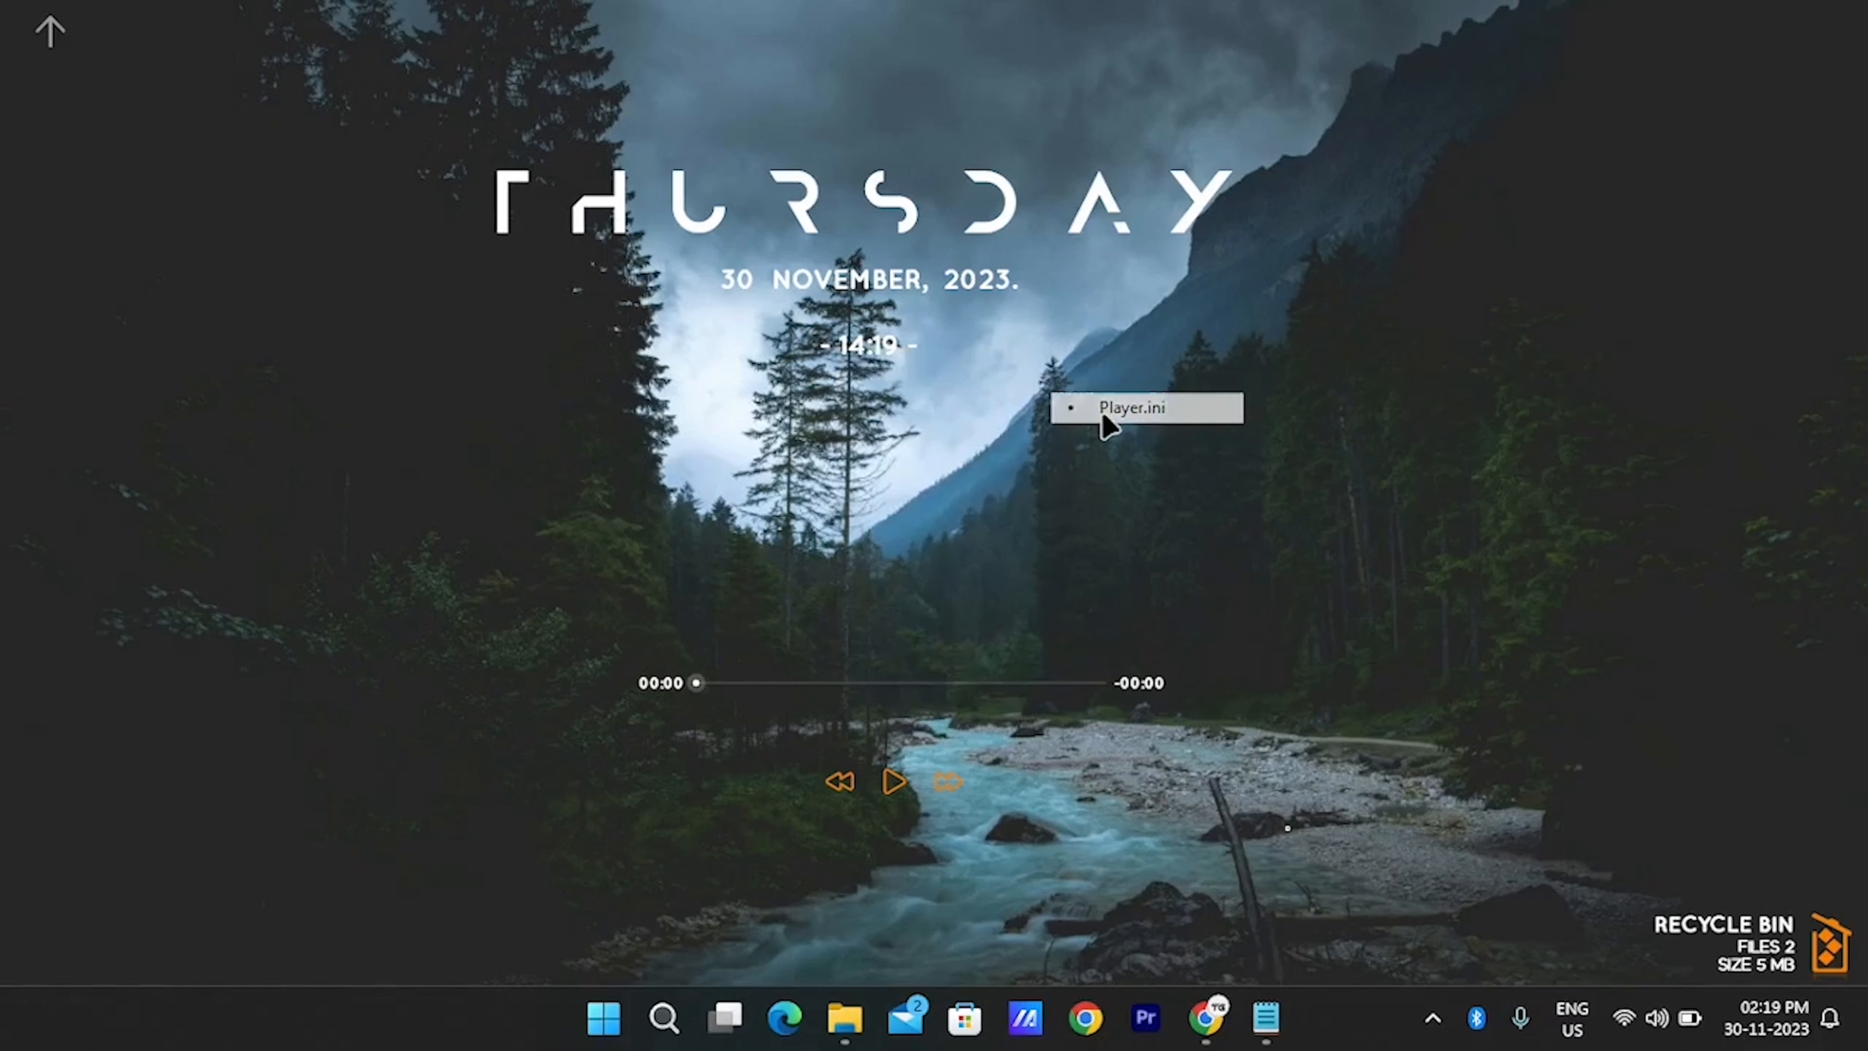
# Deactivate the Recycle Bin skin through its Recycle Bin.ini variant and move the clock to the desktop's upper centre
pyautogui.rightClick(1702, 925)
pyautogui.moveTo(1666, 652)
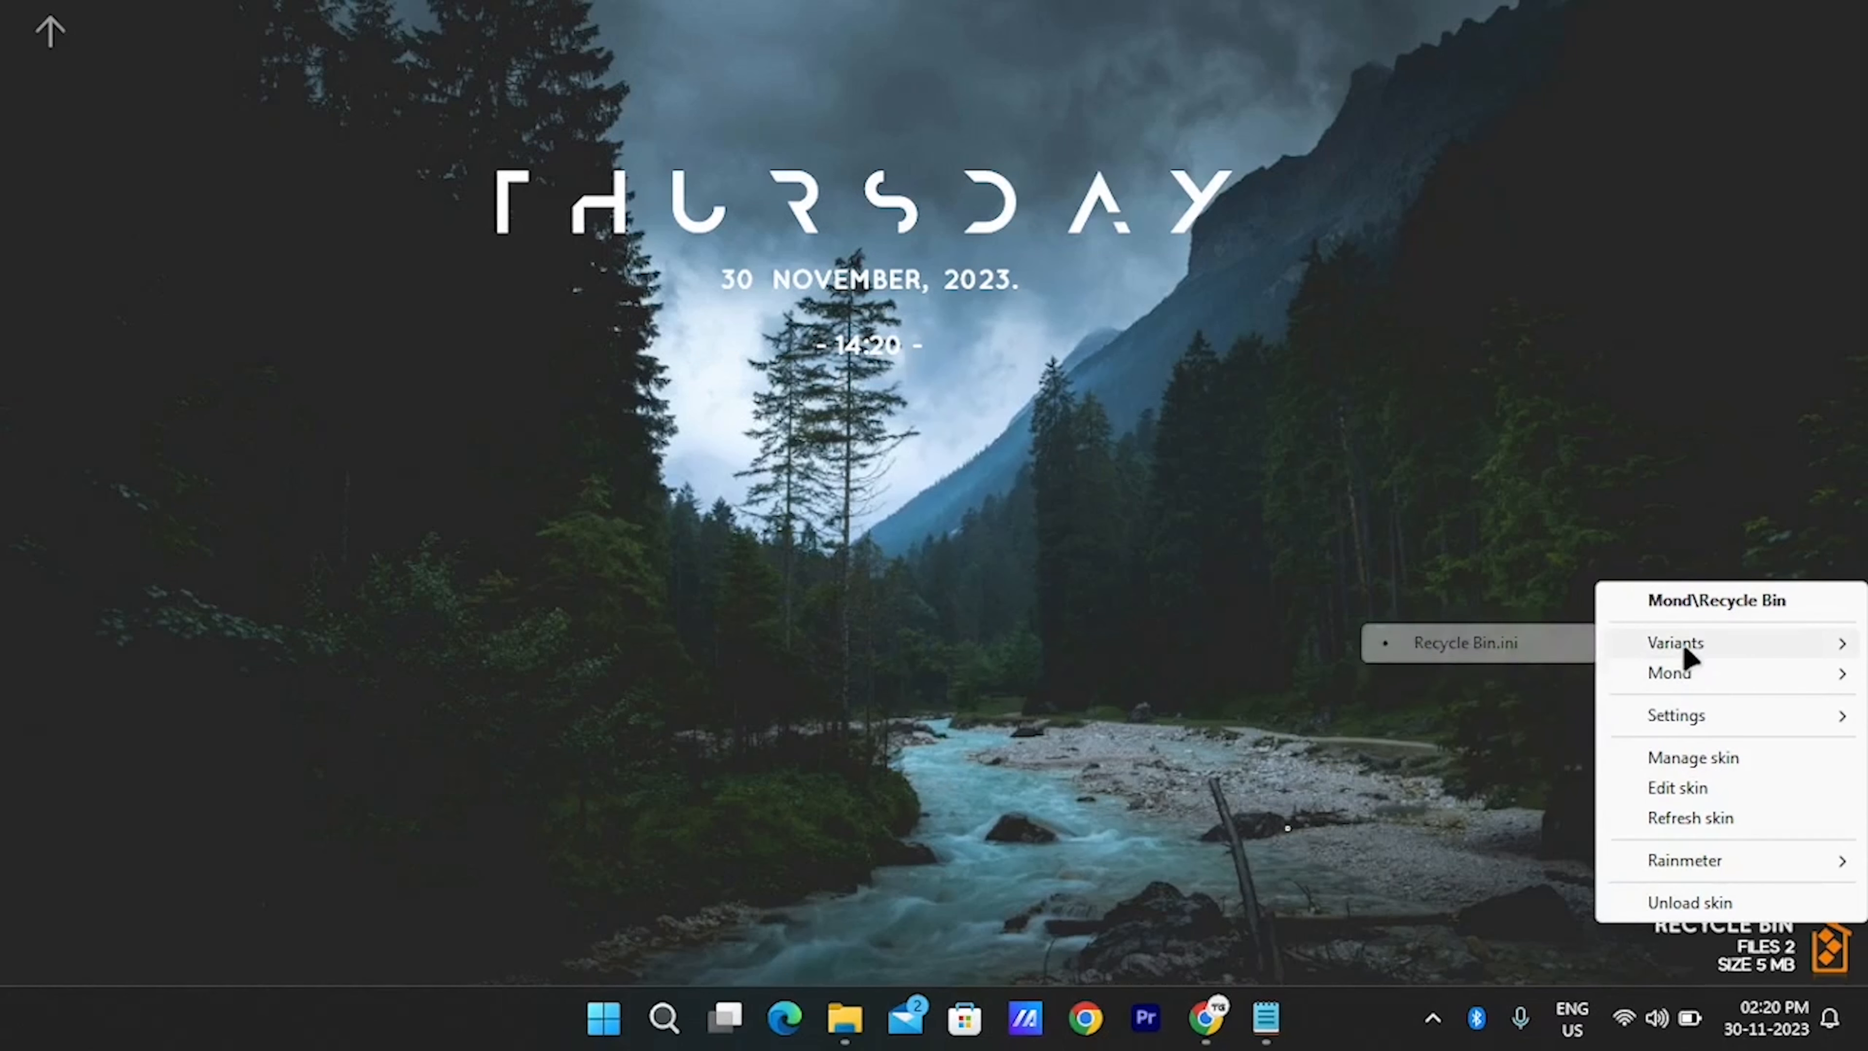
pyautogui.click(1492, 646)
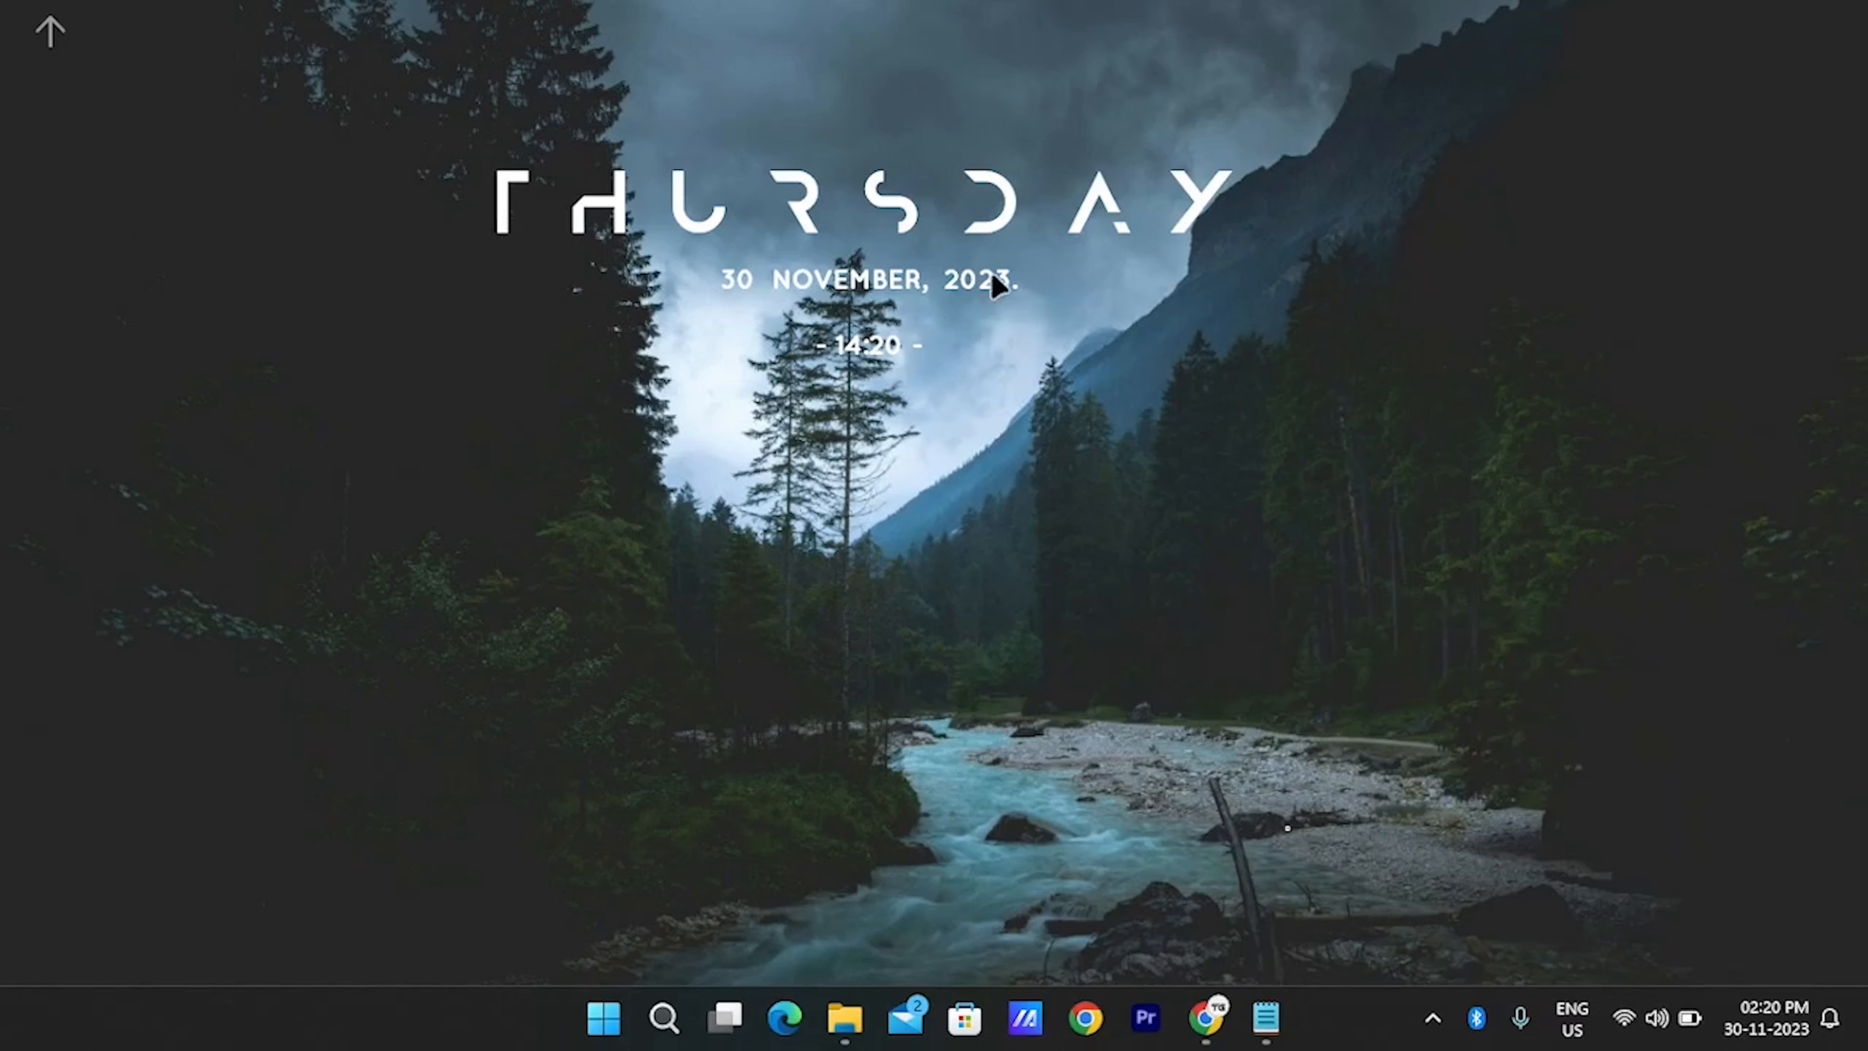
pyautogui.moveTo(841, 225); pyautogui.dragTo(883, 187)
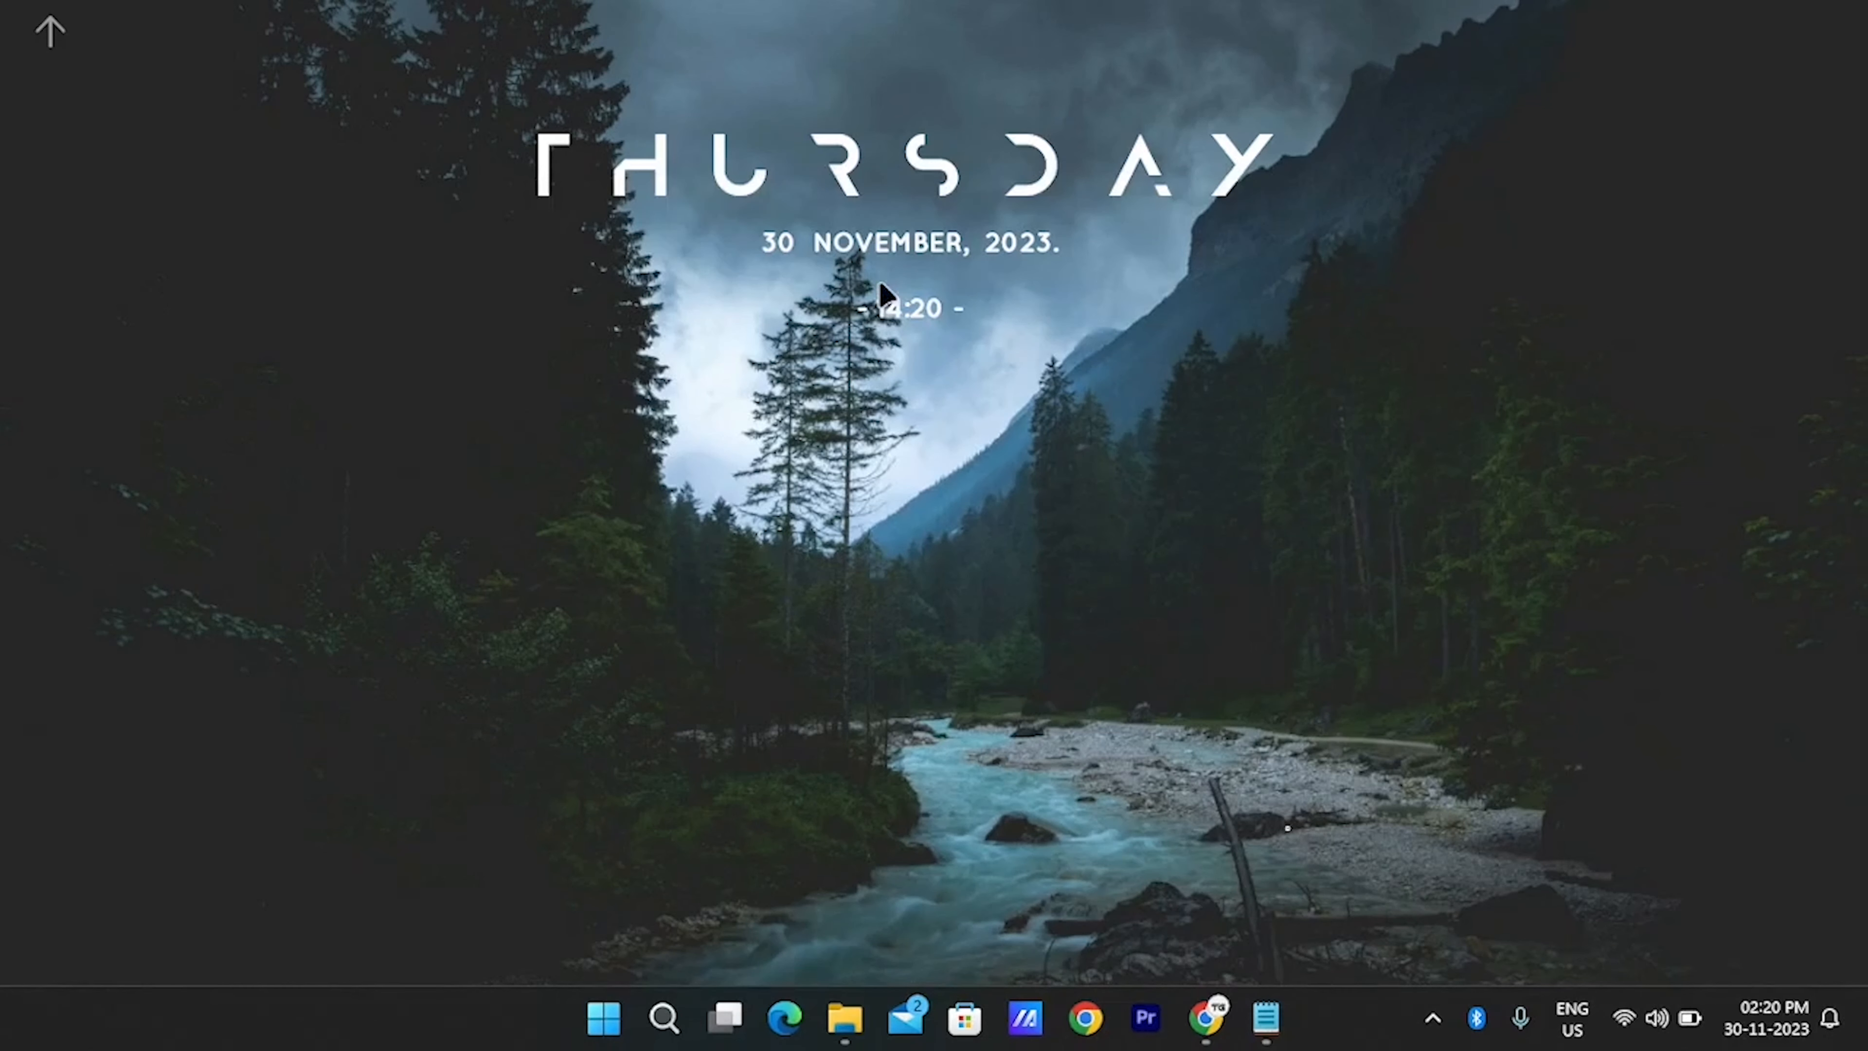
# Open the Mond clock skin's Clock.ini for editing and delete its entire [MeterDate] section
pyautogui.rightClick(884, 209)
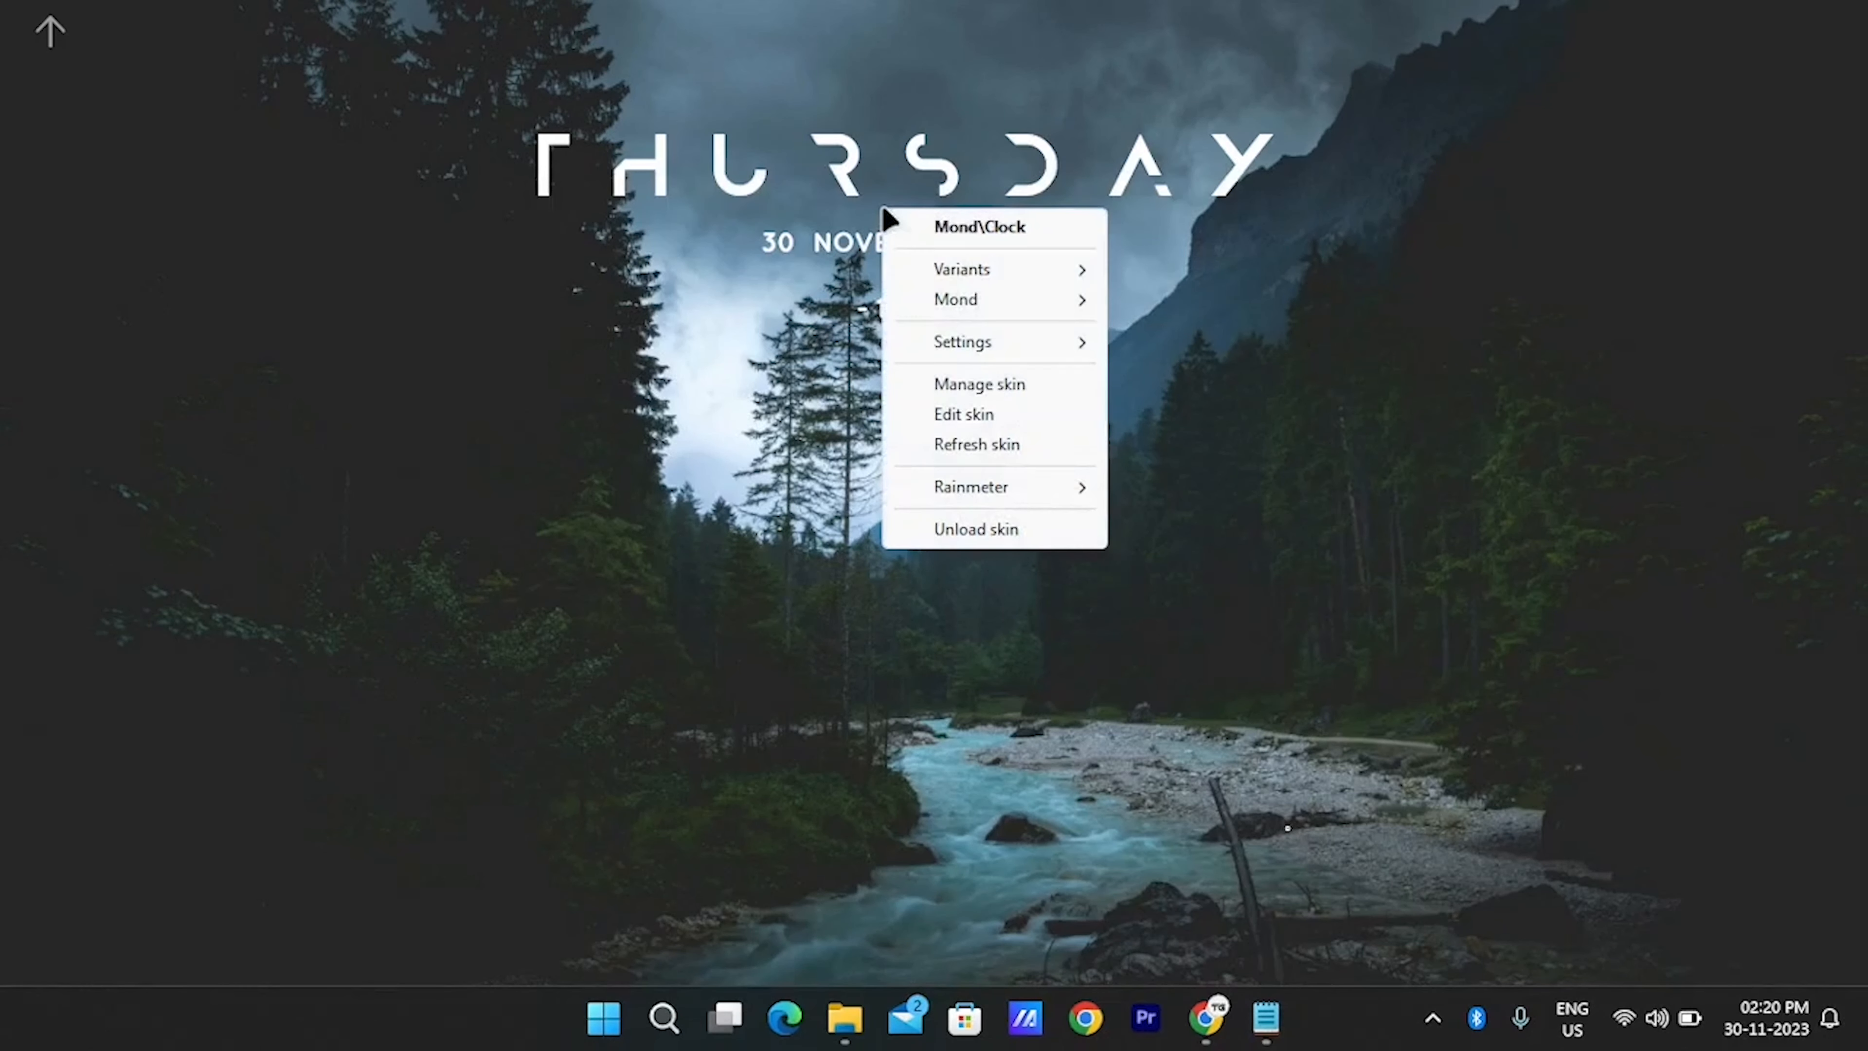
pyautogui.click(990, 415)
pyautogui.scroll(-17, 769, 618)
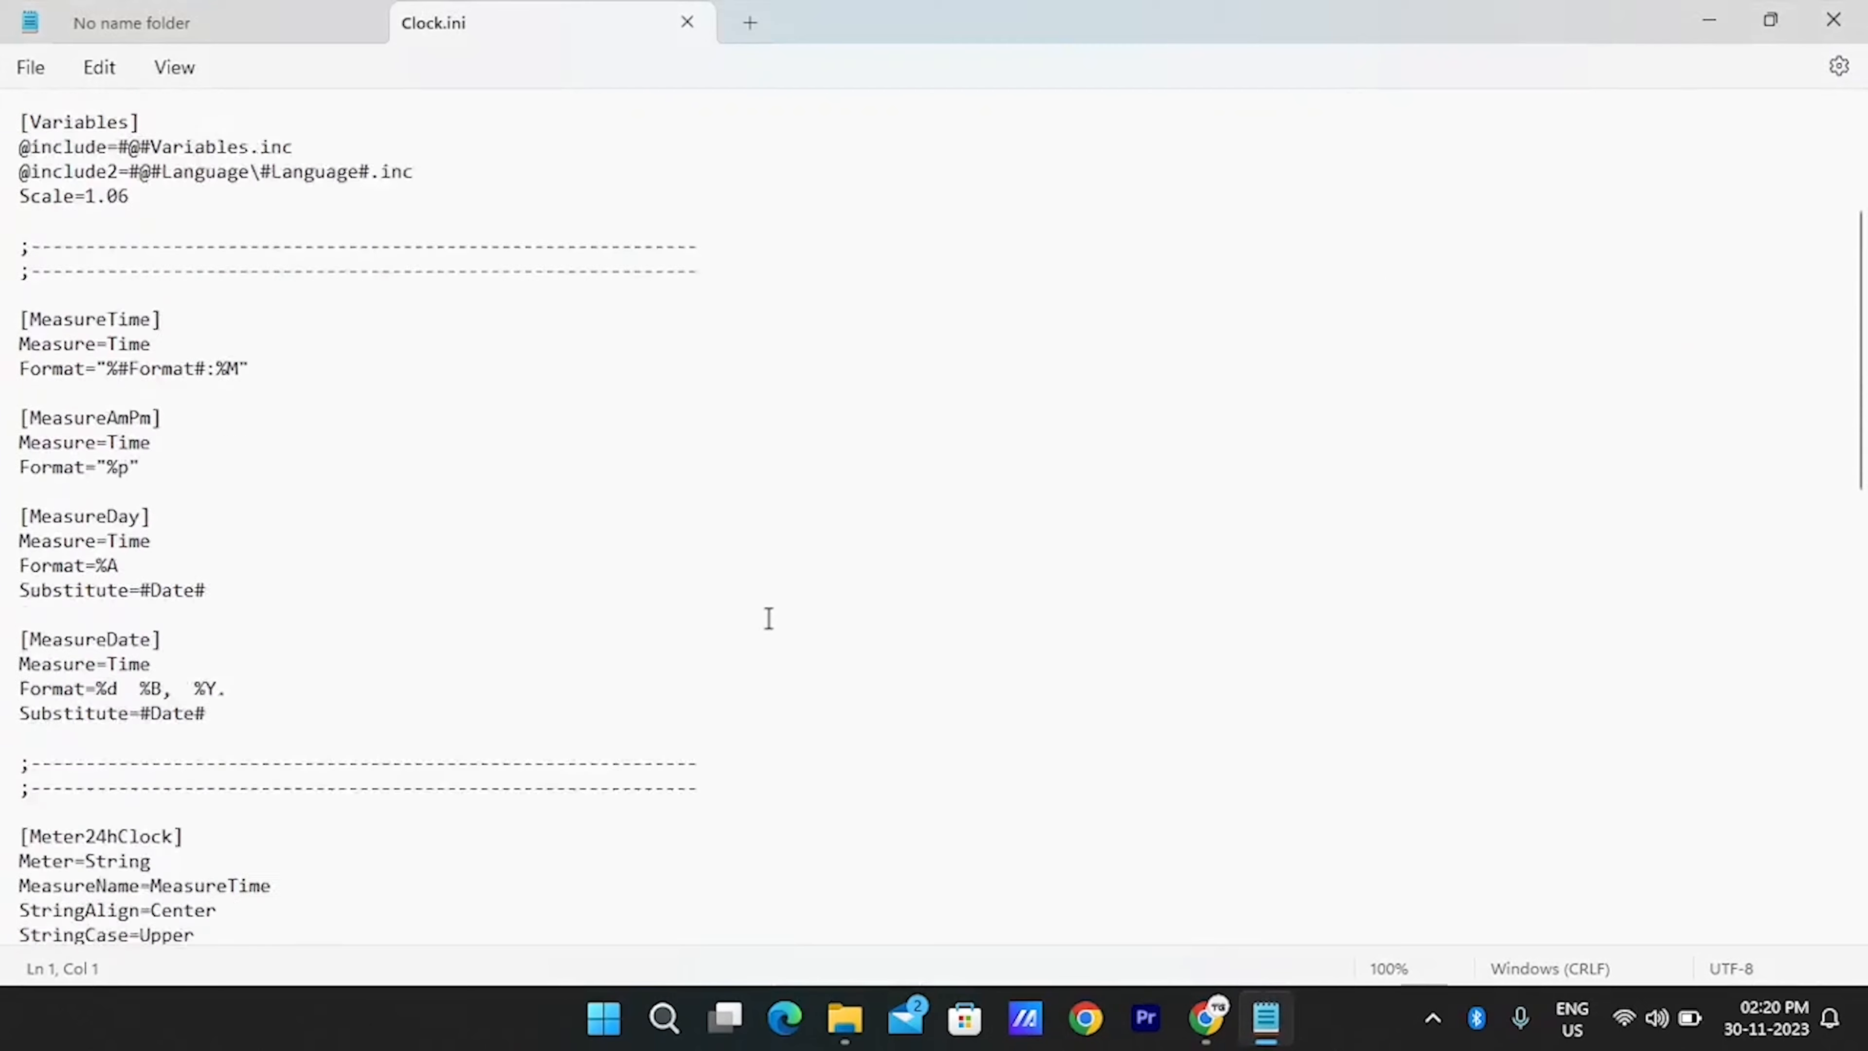
pyautogui.scroll(-4, 769, 618)
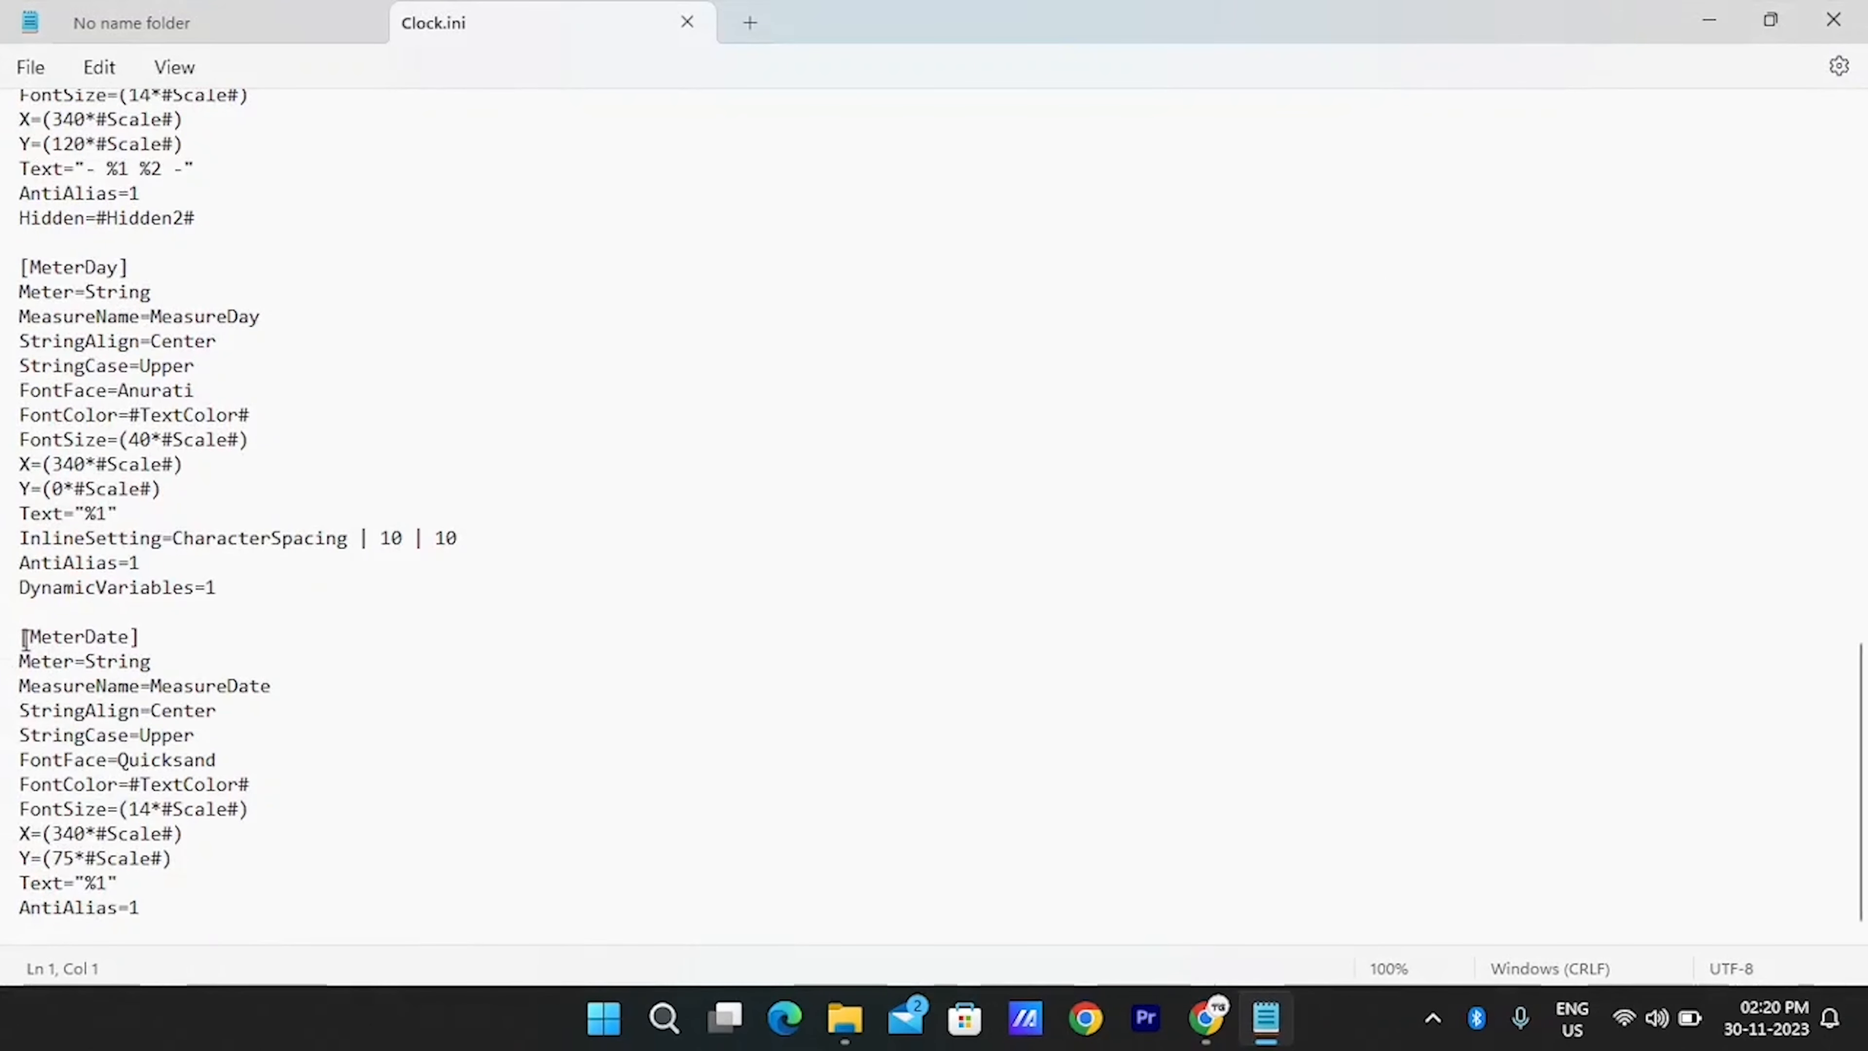
pyautogui.moveTo(19, 636); pyautogui.dragTo(196, 912)
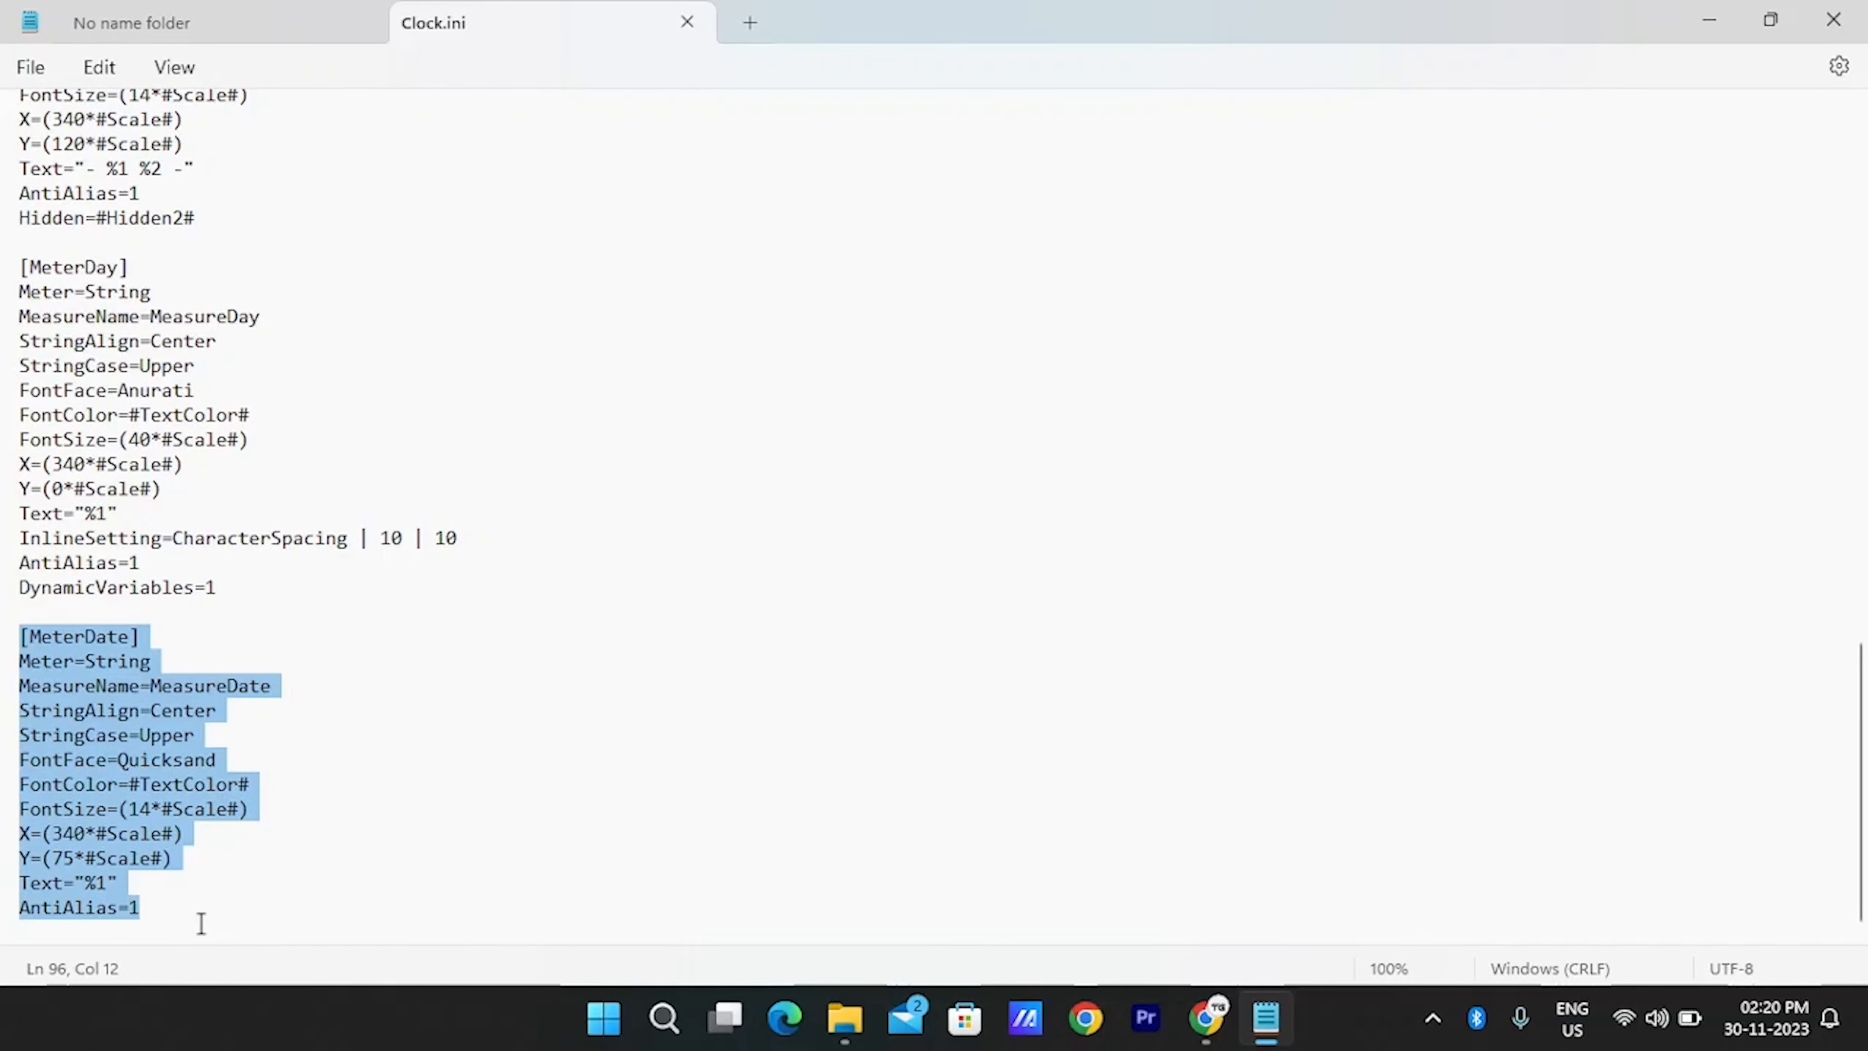
pyautogui.press('Delete')
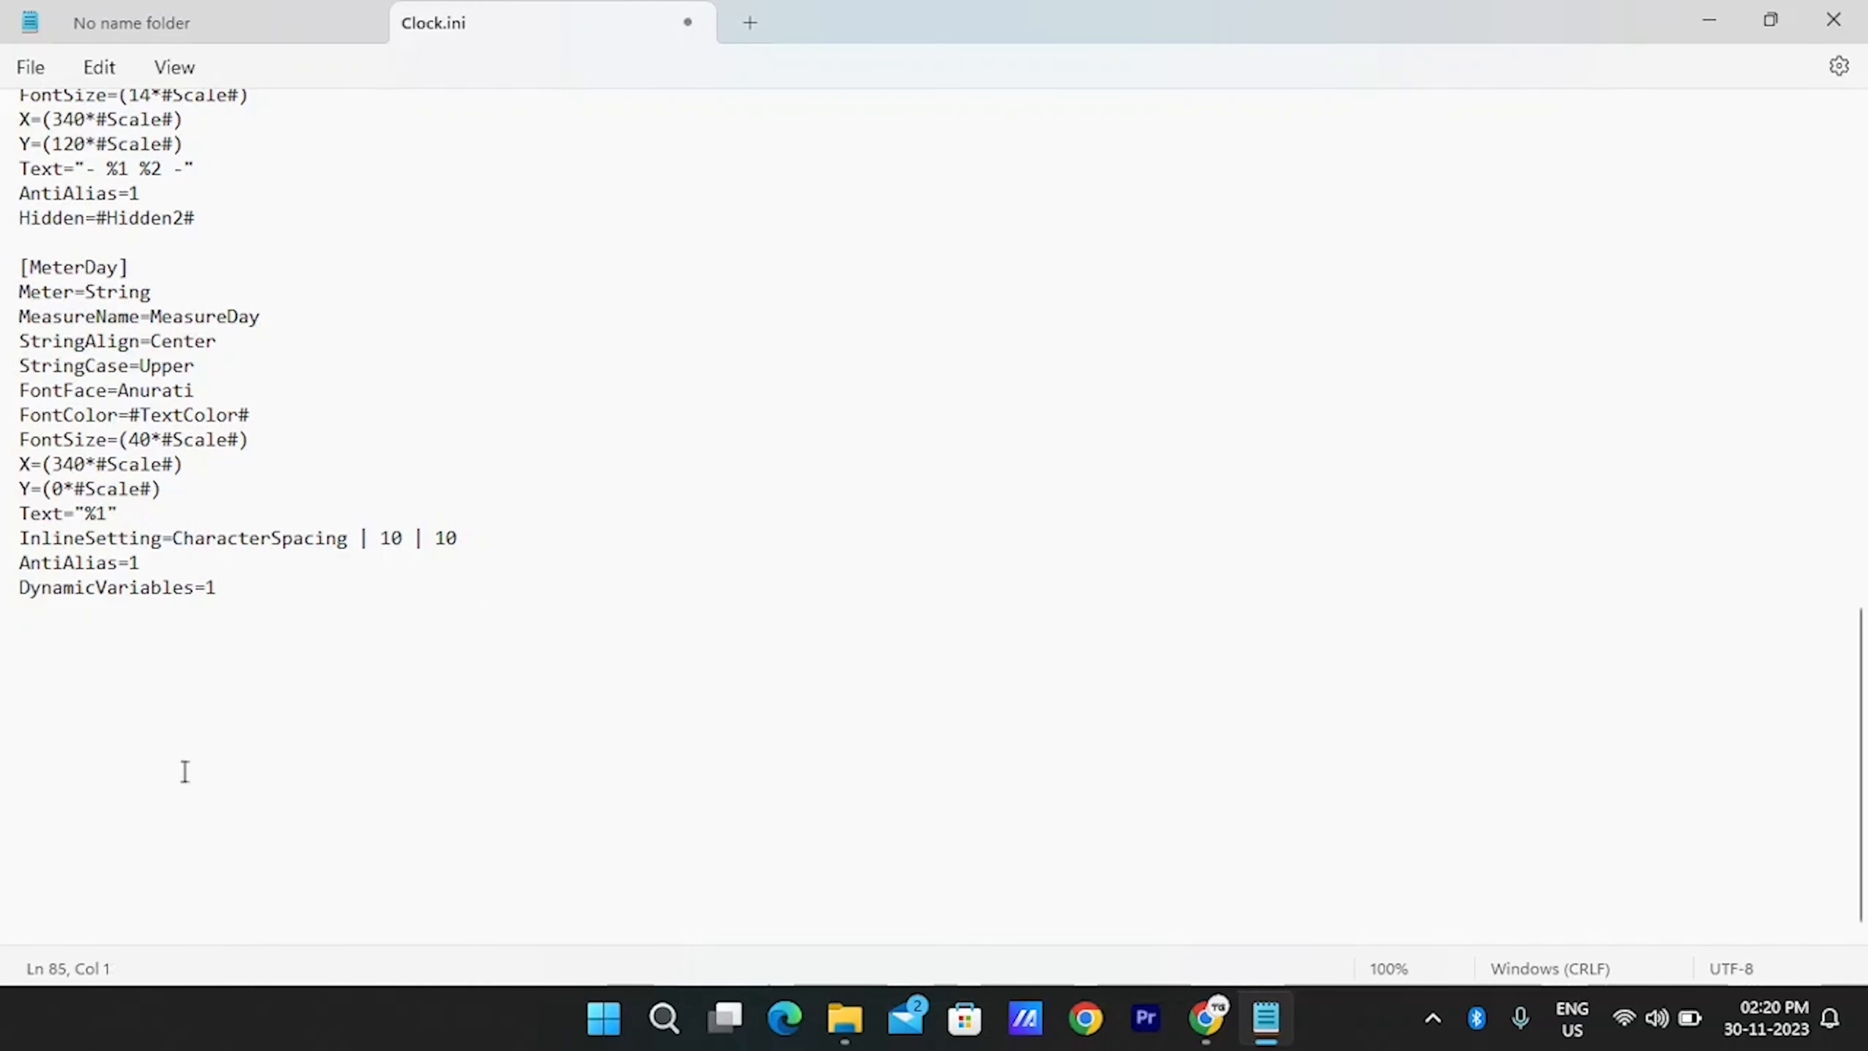
# Delete the [Meter24hClock] and [Meter12hClock] sections from Clock.ini and save the file
pyautogui.scroll(5, 437, 471)
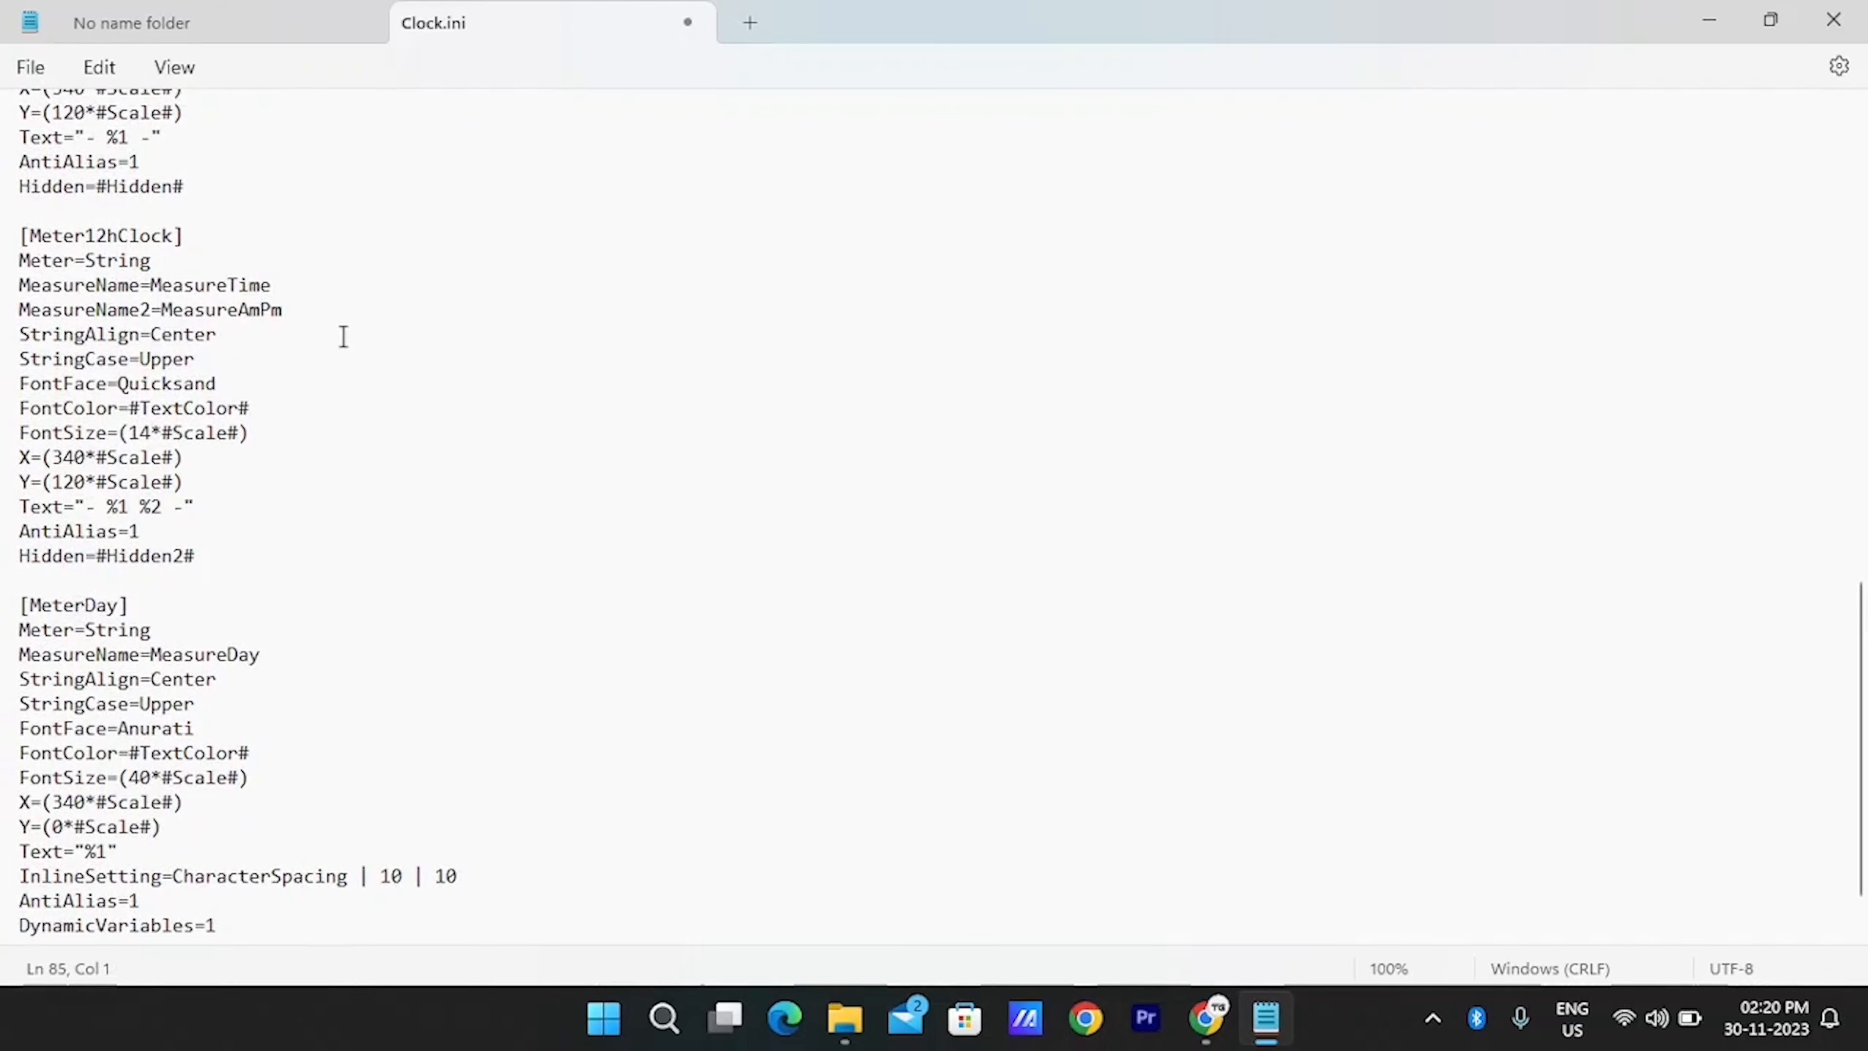
pyautogui.scroll(4, 343, 336)
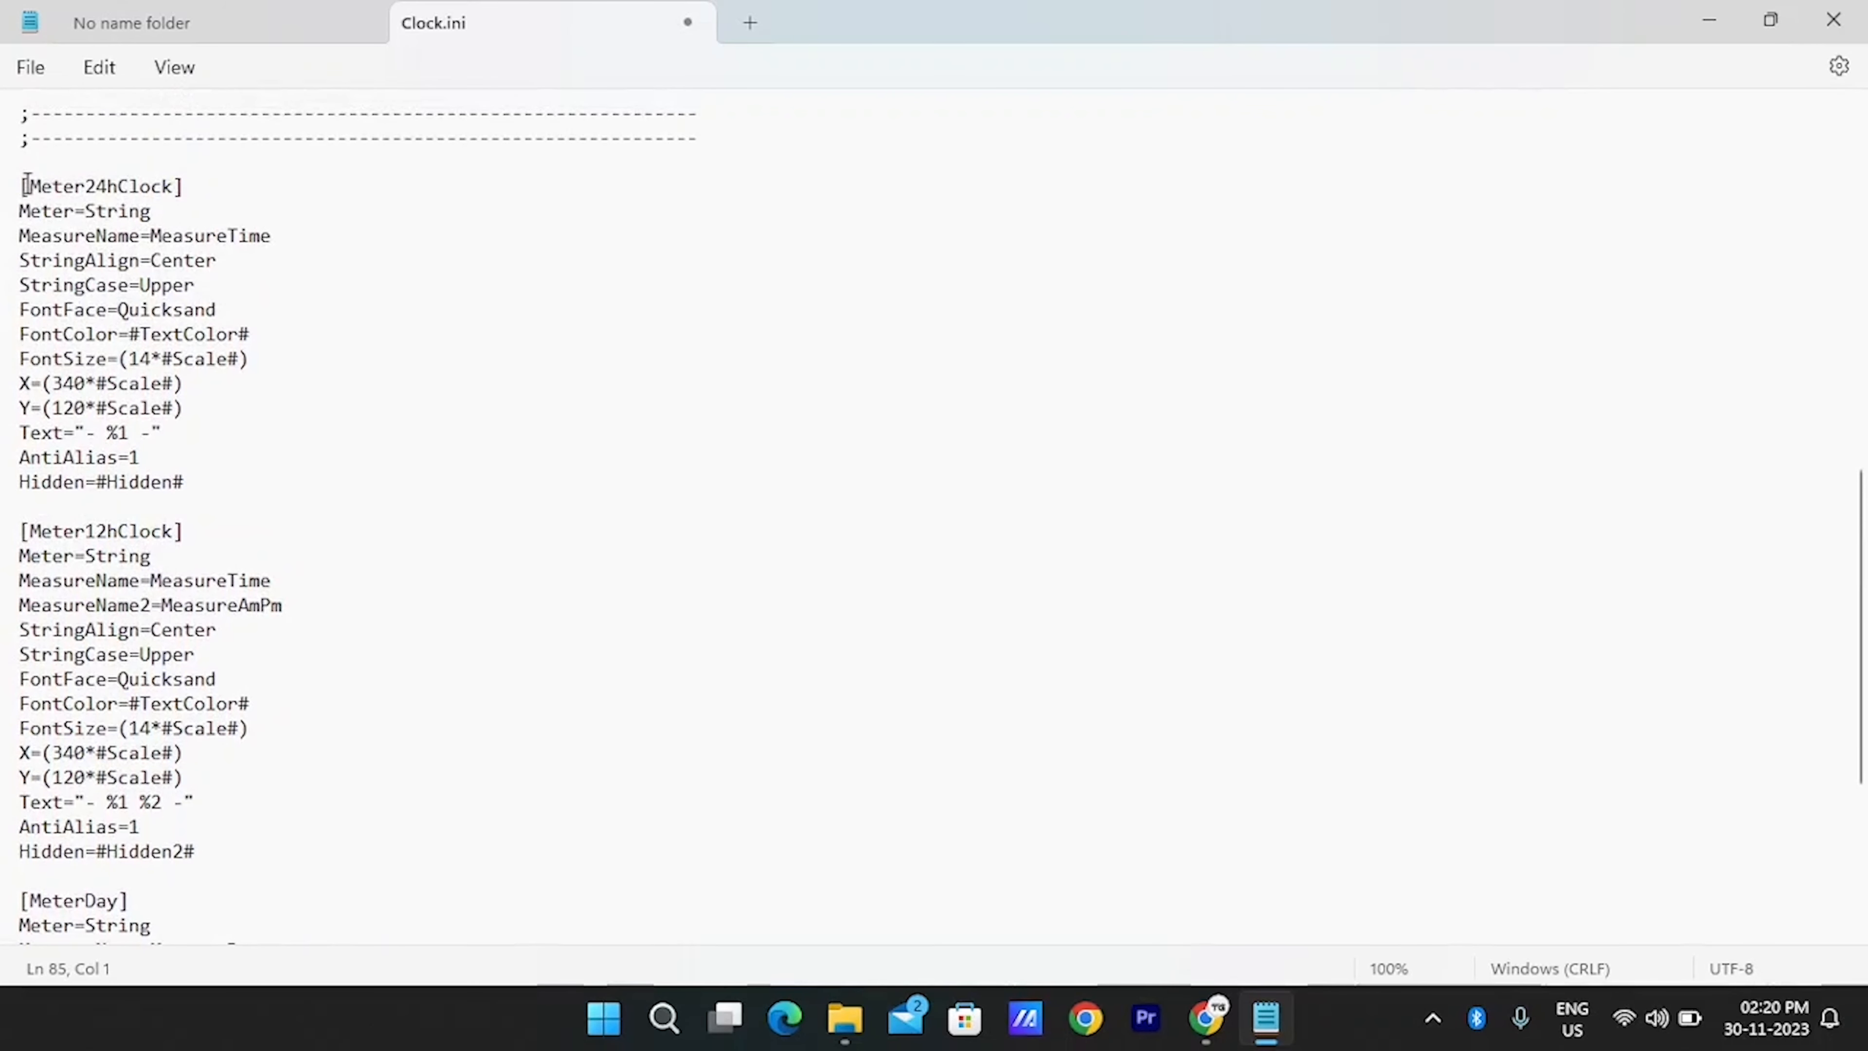
pyautogui.moveTo(25, 184); pyautogui.dragTo(277, 524)
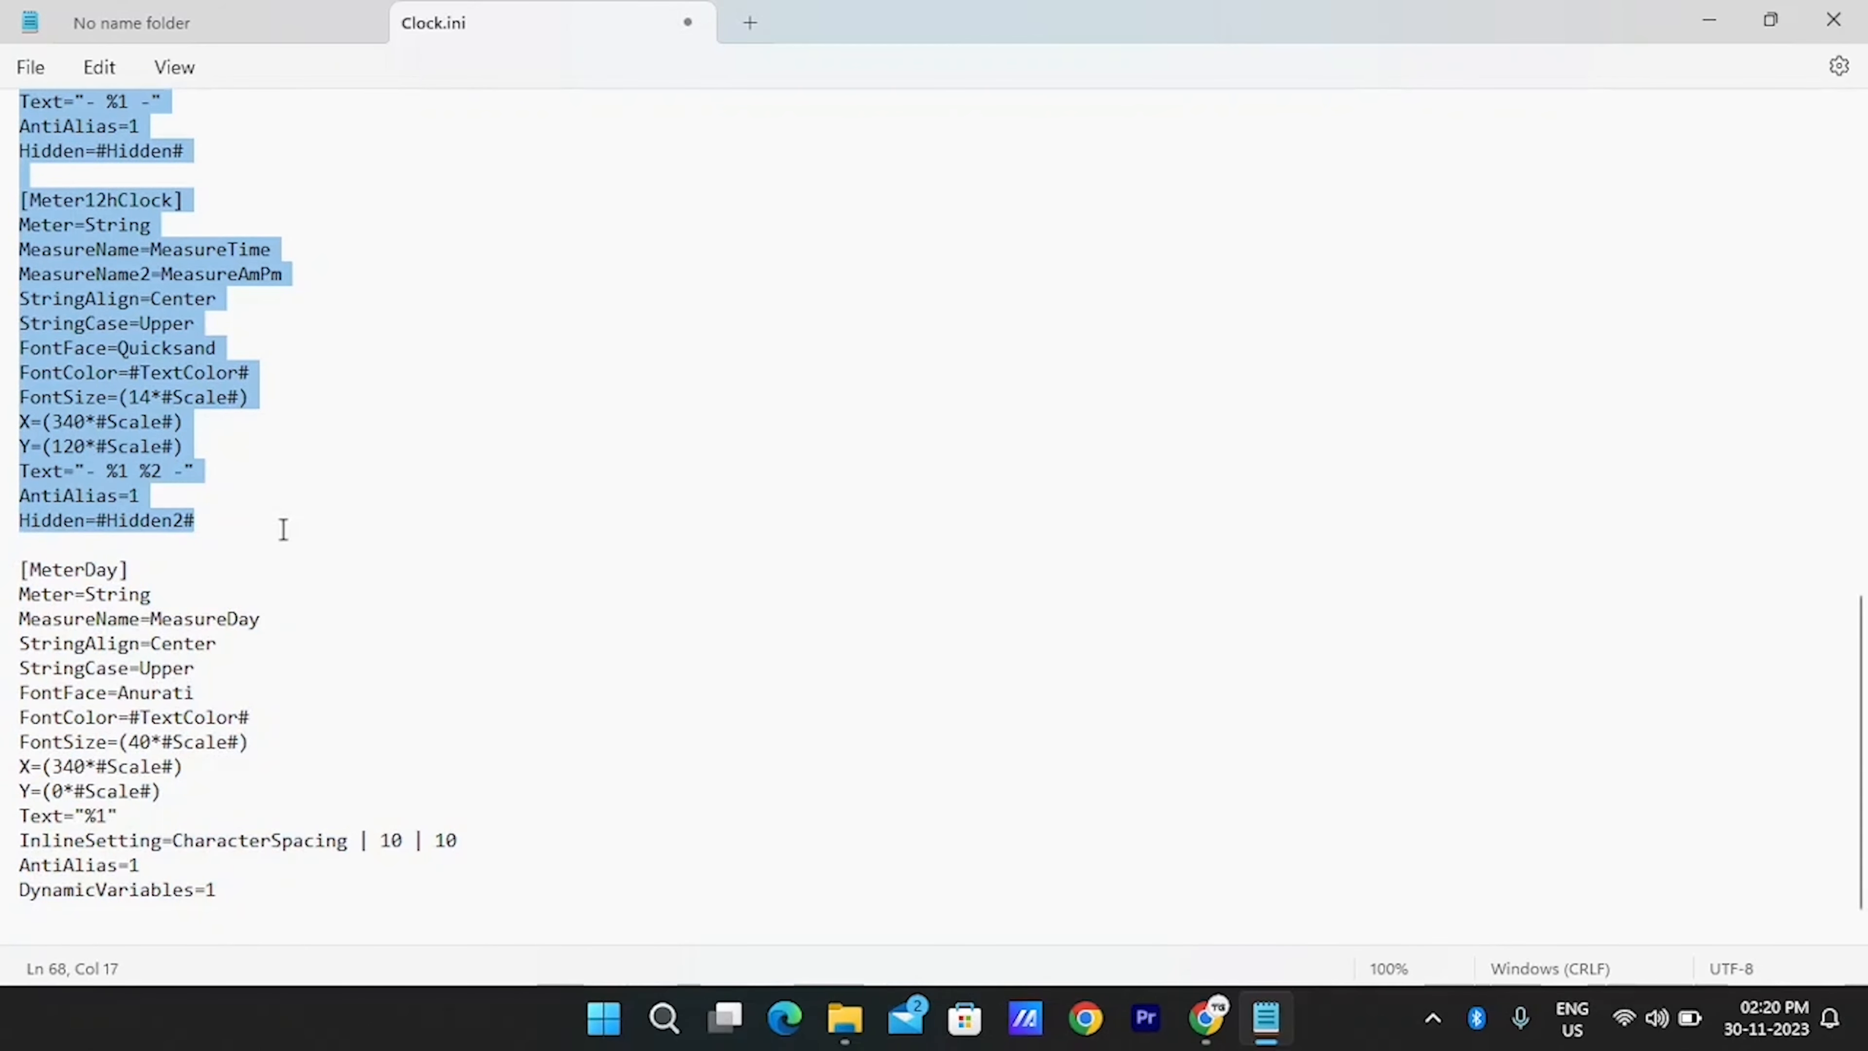
pyautogui.press('Delete')
pyautogui.scroll(9, 809, 405)
pyautogui.scroll(5, 812, 408)
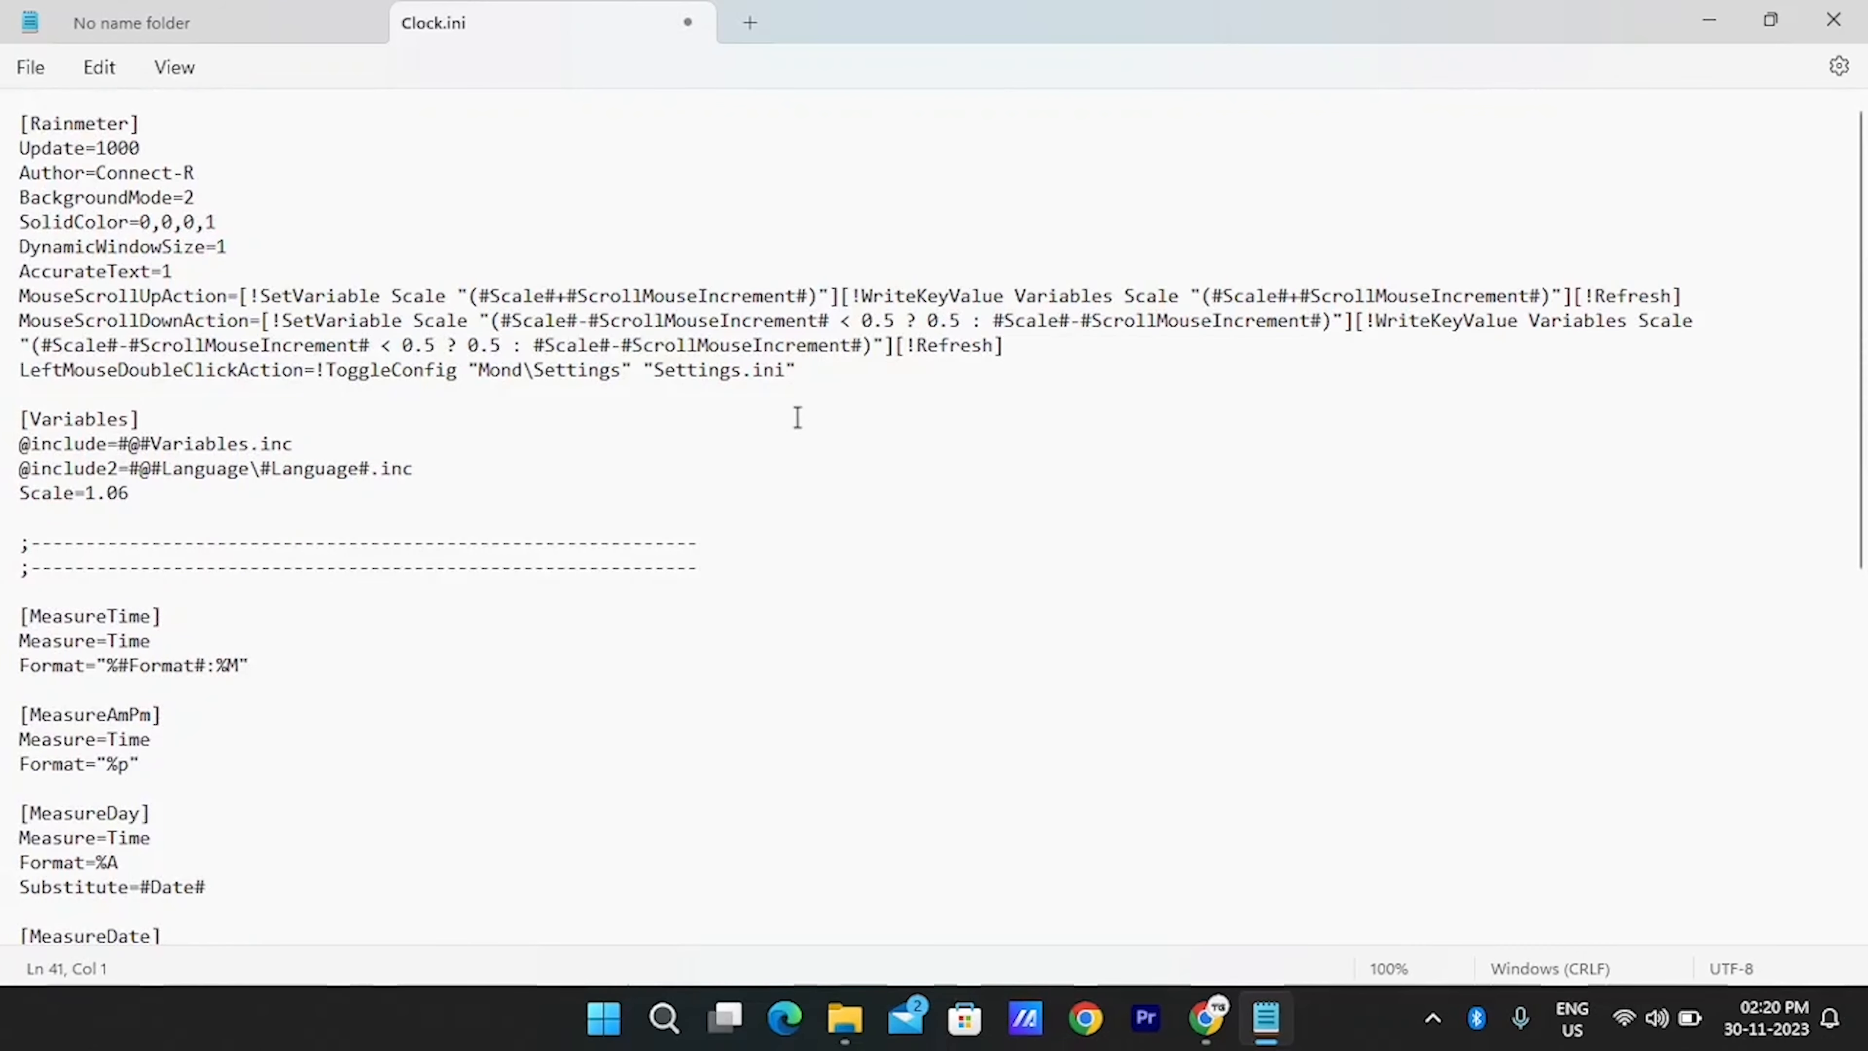
pyautogui.scroll(-4, 458, 472)
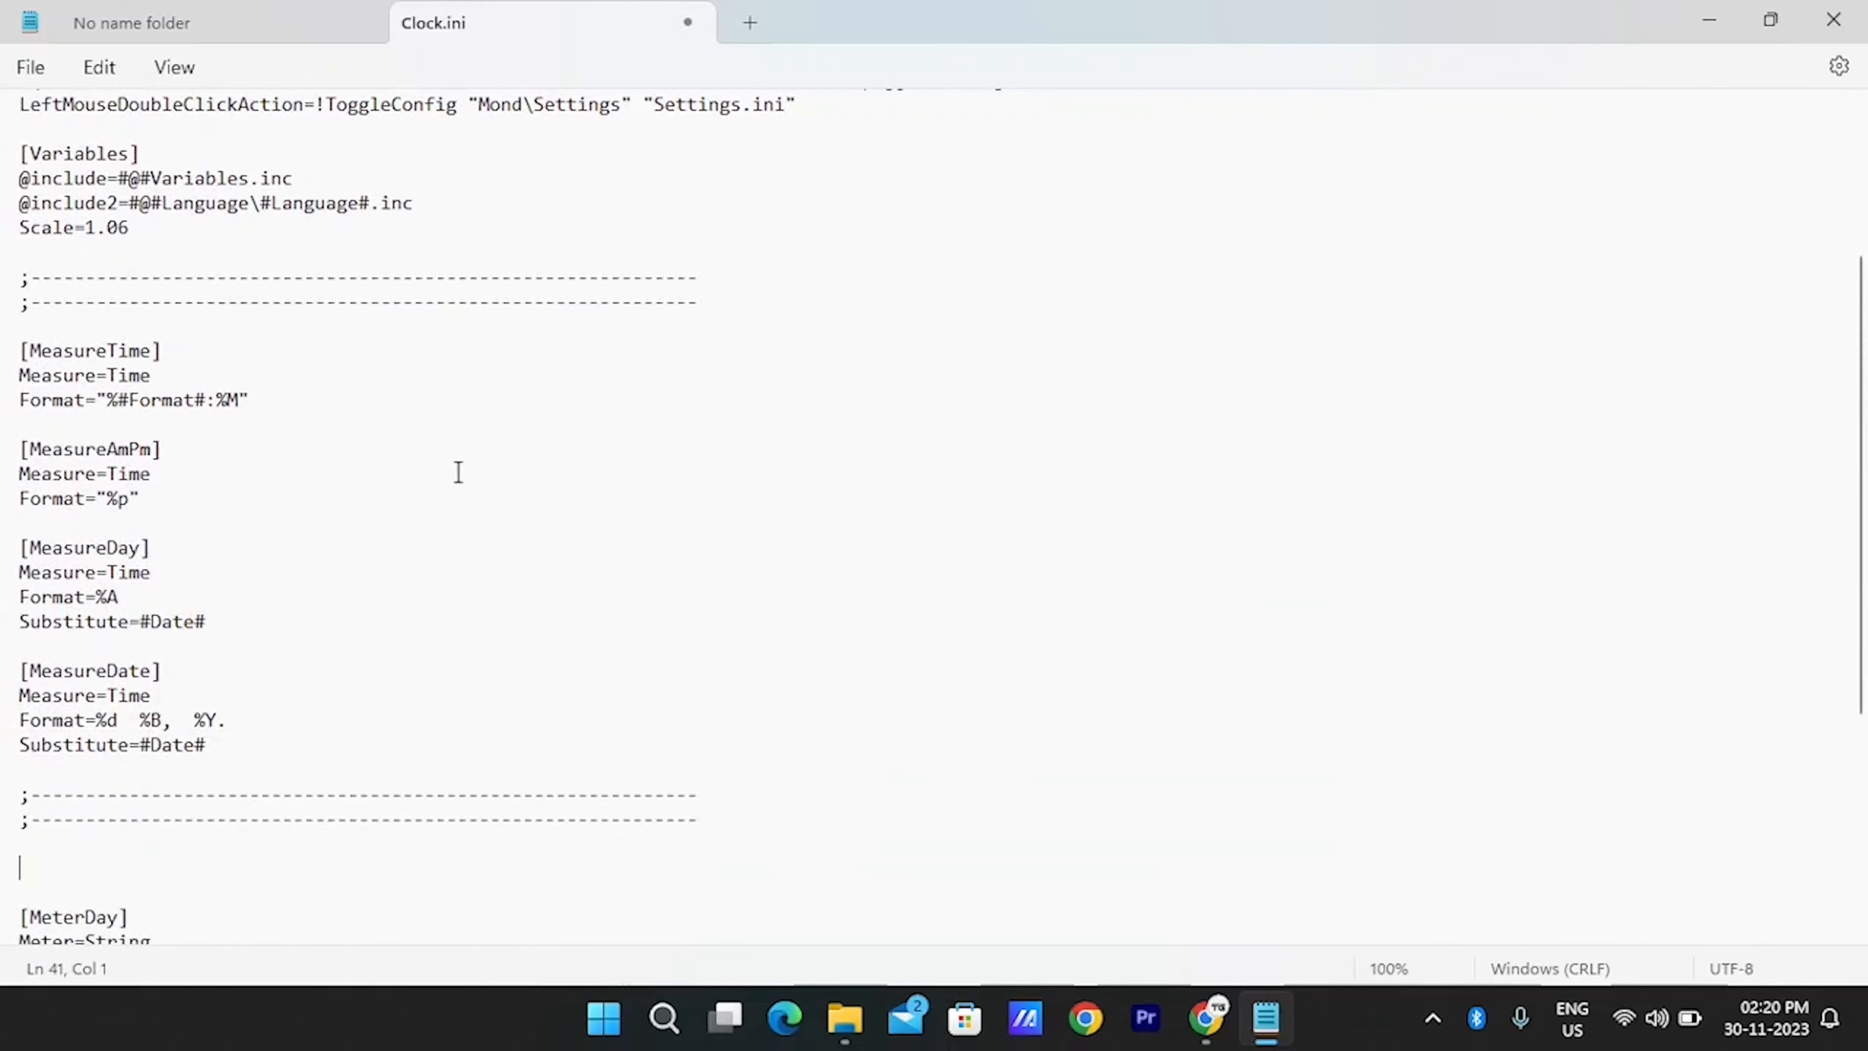
pyautogui.hotkey('ctrl', 's')
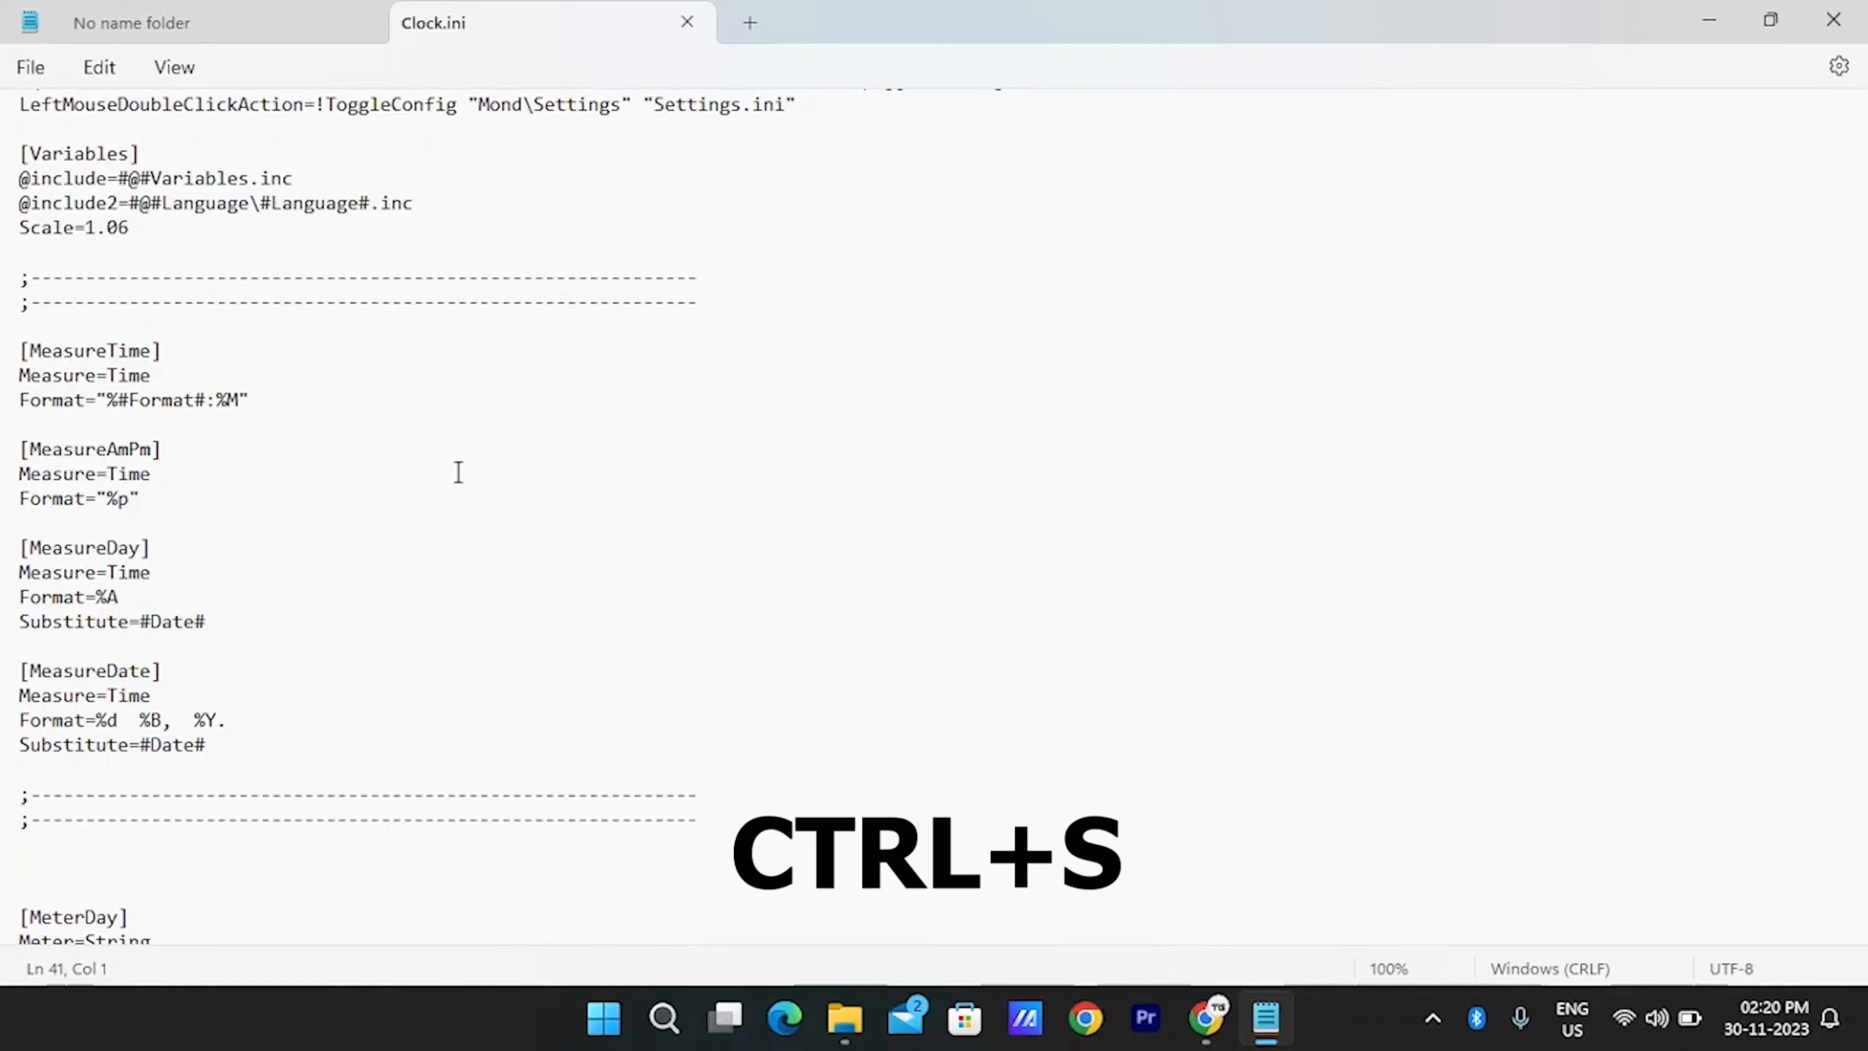
# Return to the desktop, refresh the Mond clock skin and reposition the weekday text near the upper centre
pyautogui.press('super+d')
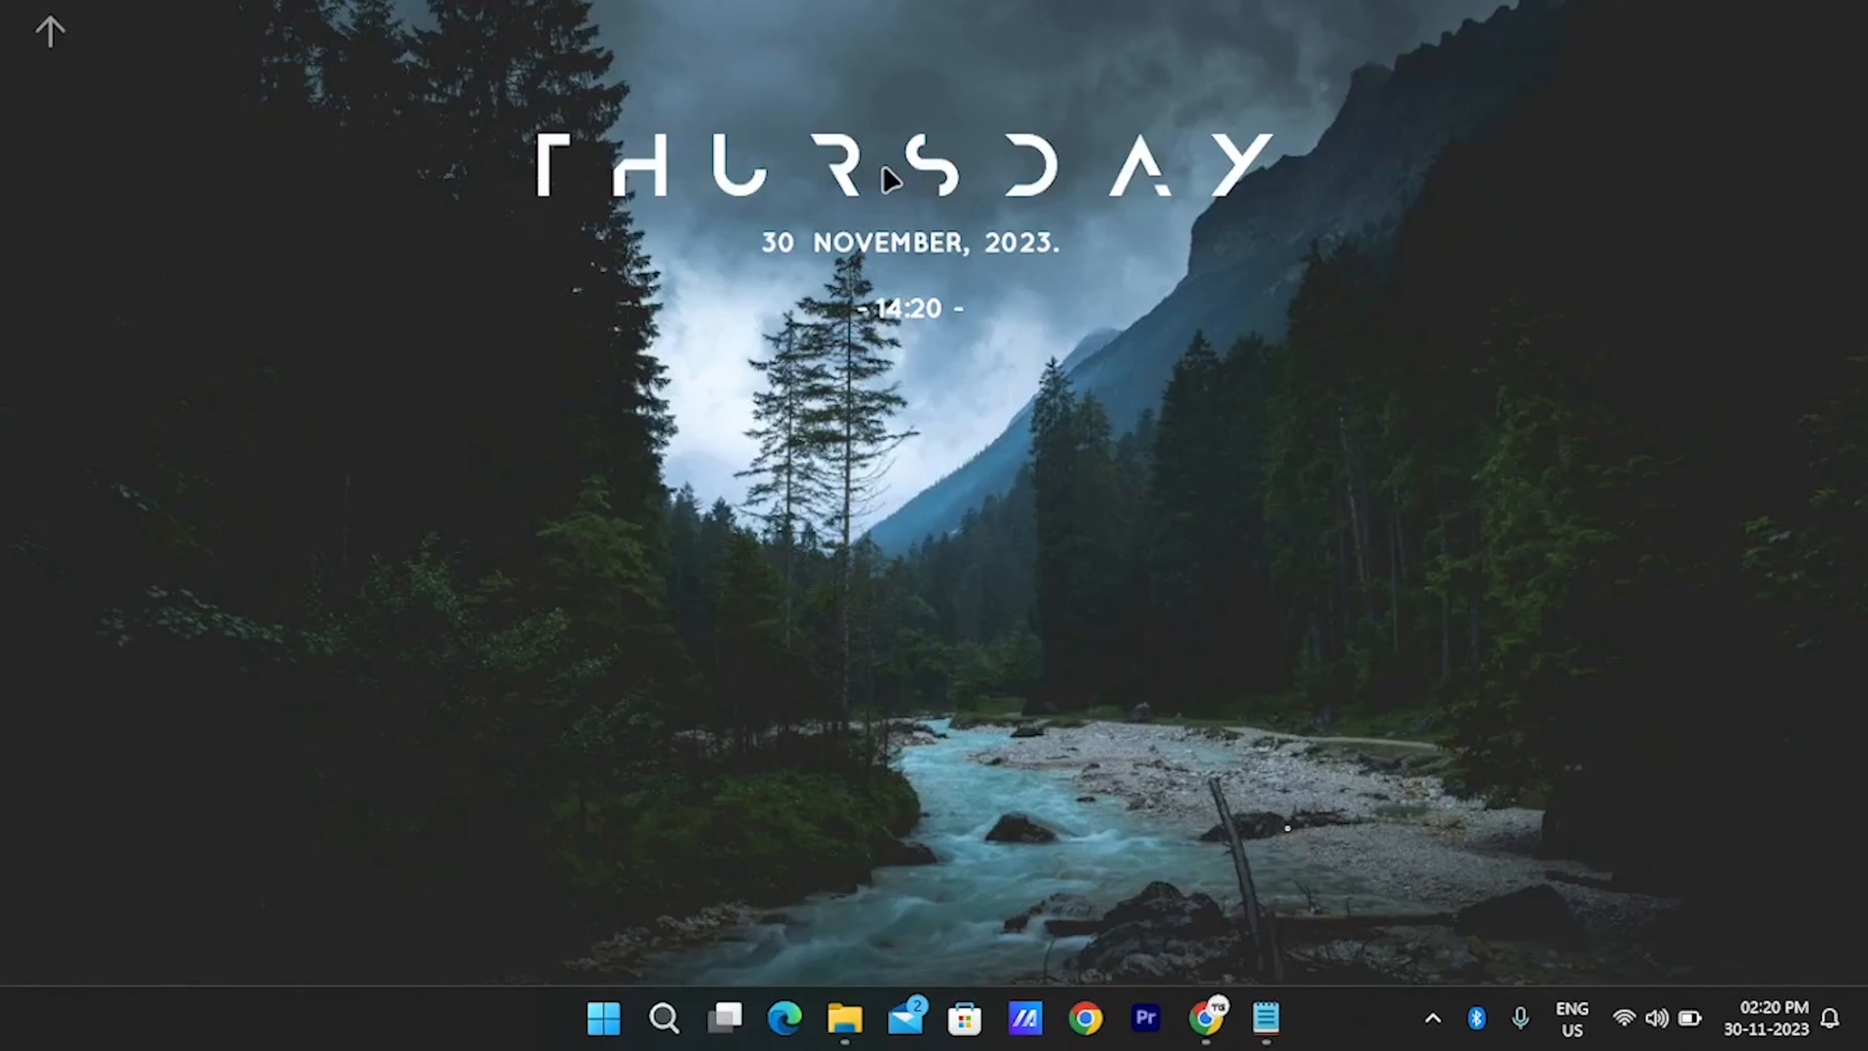
pyautogui.rightClick(889, 179)
pyautogui.moveTo(1004, 318)
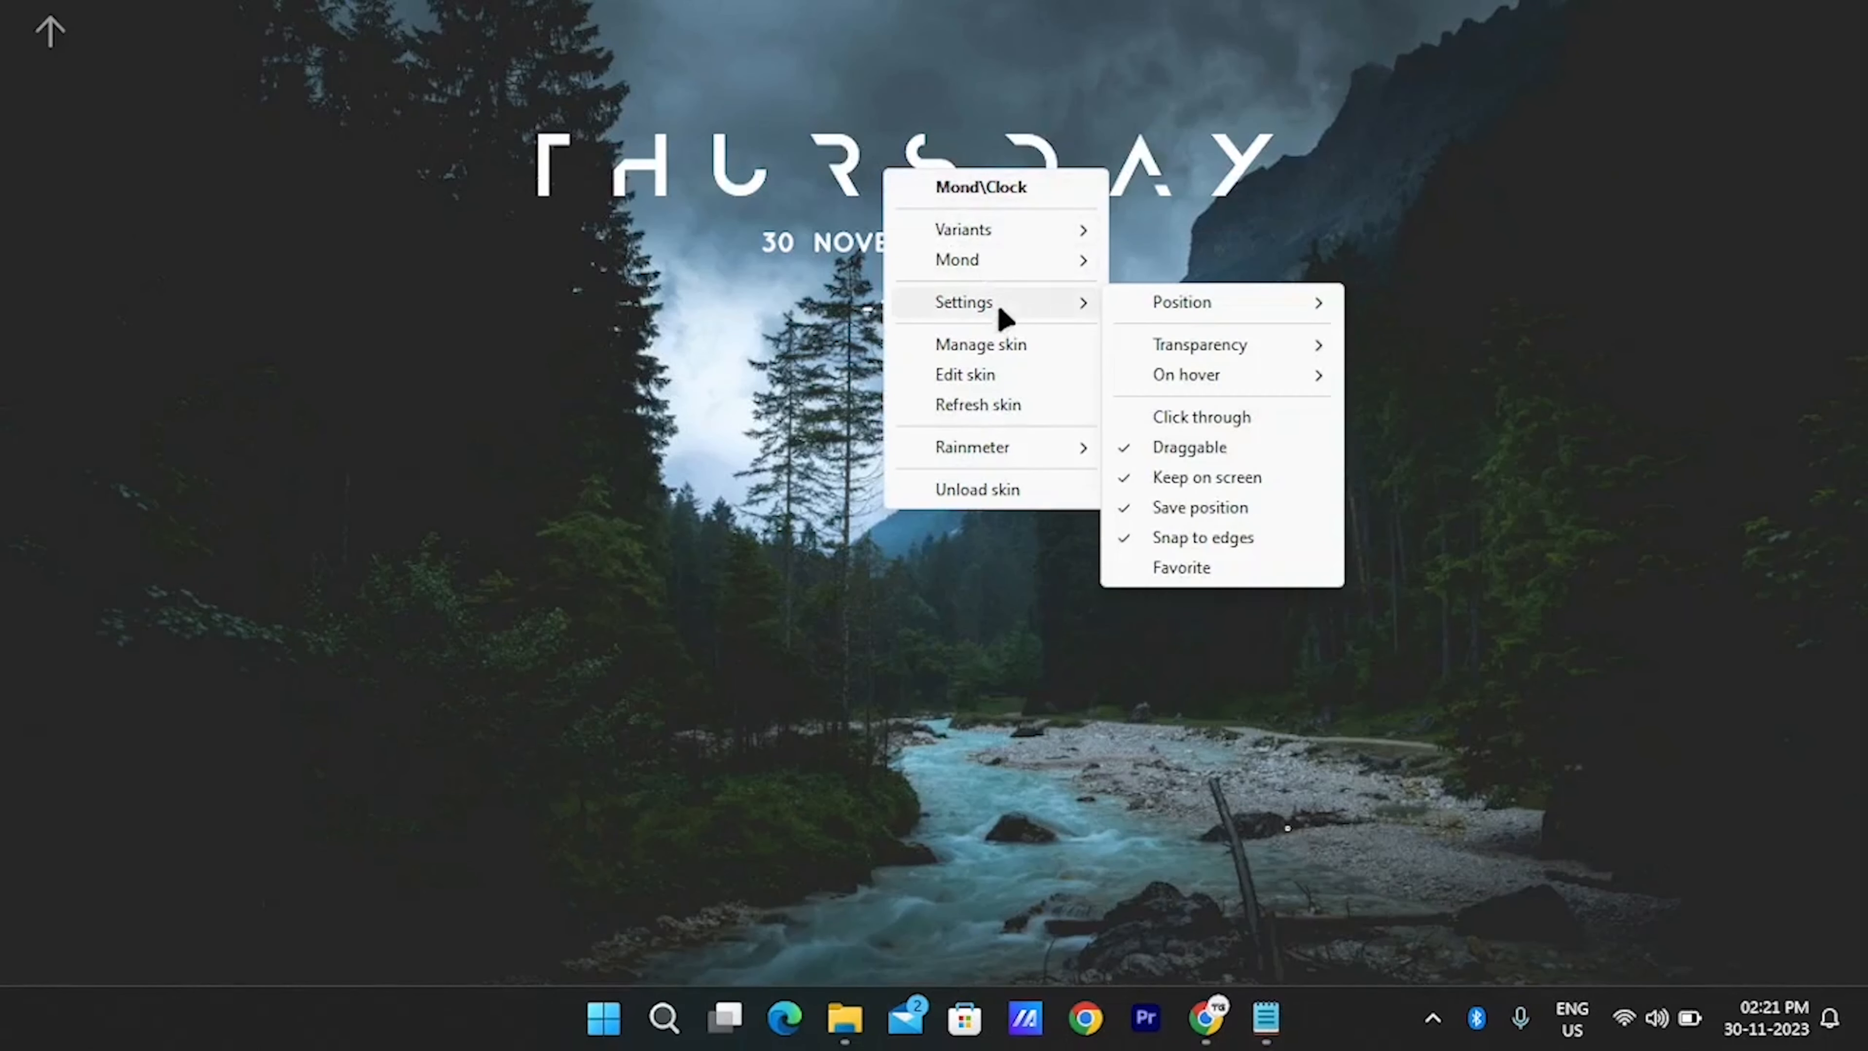
pyautogui.click(1065, 413)
pyautogui.moveTo(887, 173)
pyautogui.mouseDown()
pyautogui.moveTo(780, 116)
pyautogui.moveTo(800, 186)
pyautogui.moveTo(865, 176)
pyautogui.mouseUp()
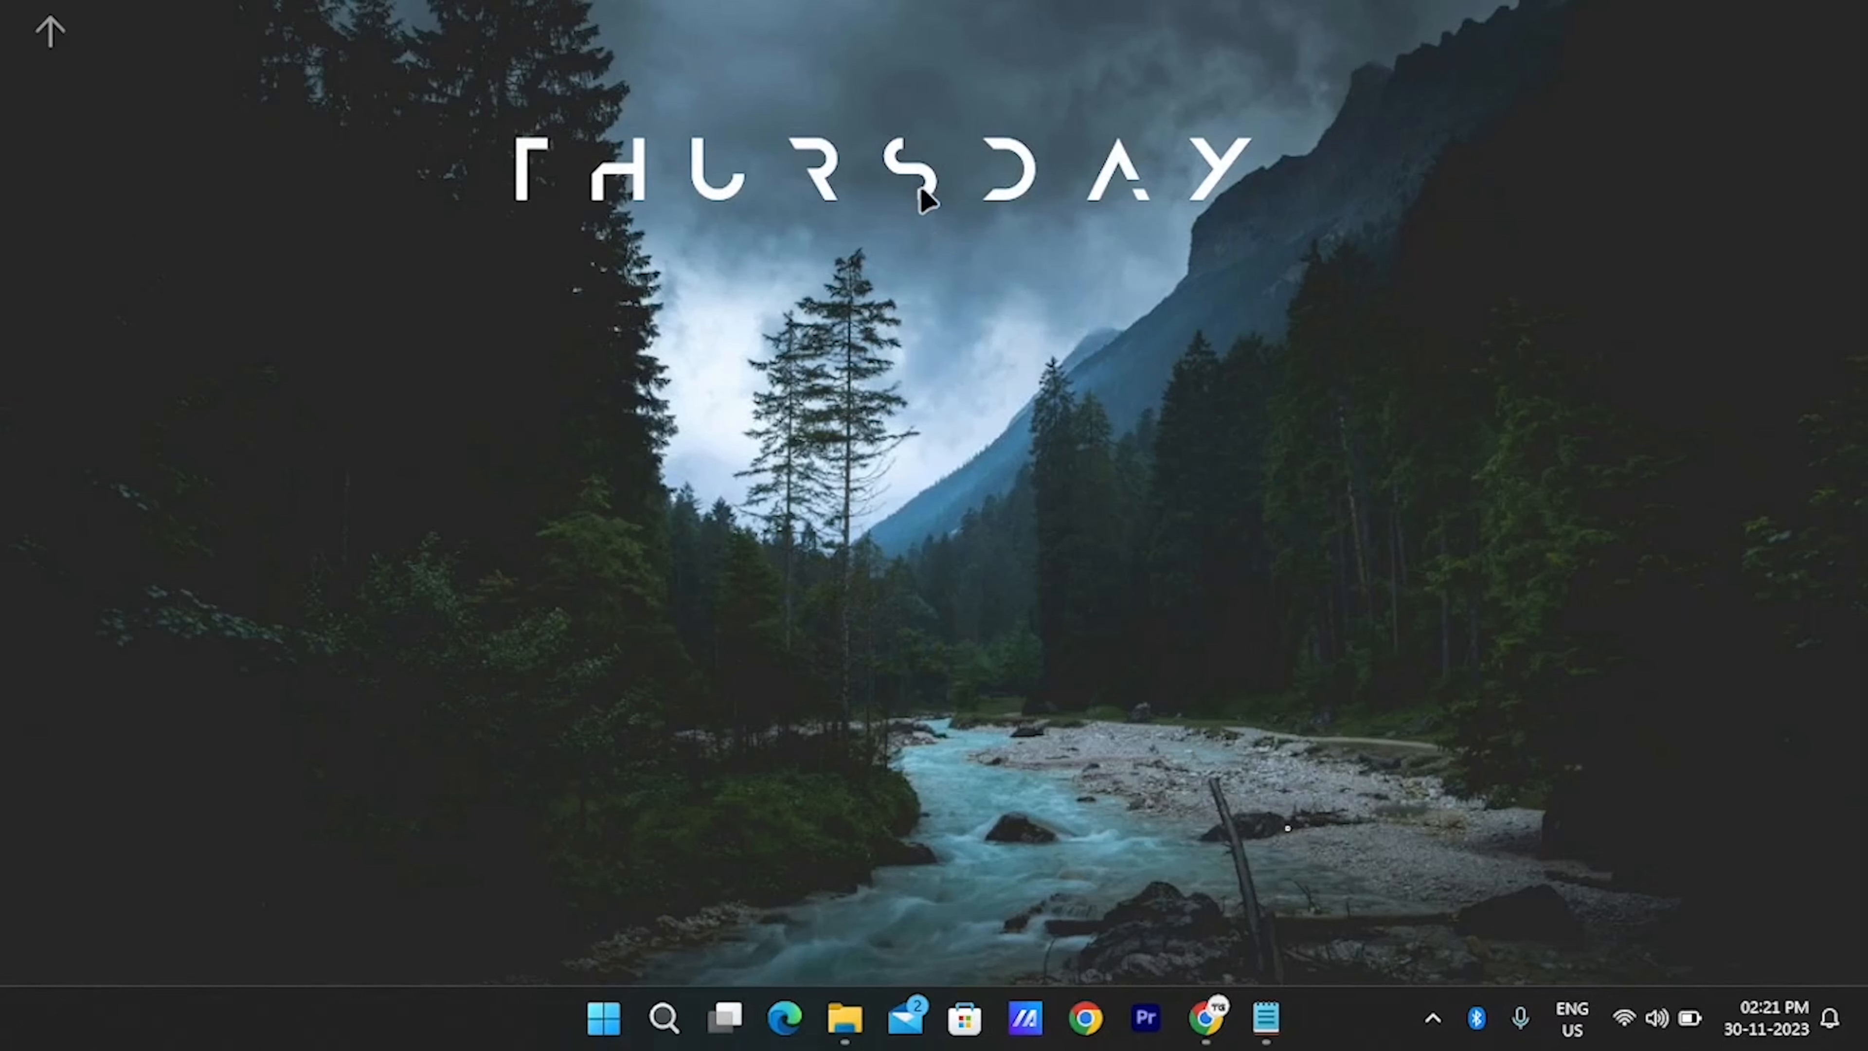
pyautogui.moveTo(919, 188); pyautogui.dragTo(918, 205)
# Return to Clock.ini in Notepad, set the Scale variable to 1.56 and save the file
pyautogui.click(1265, 1018)
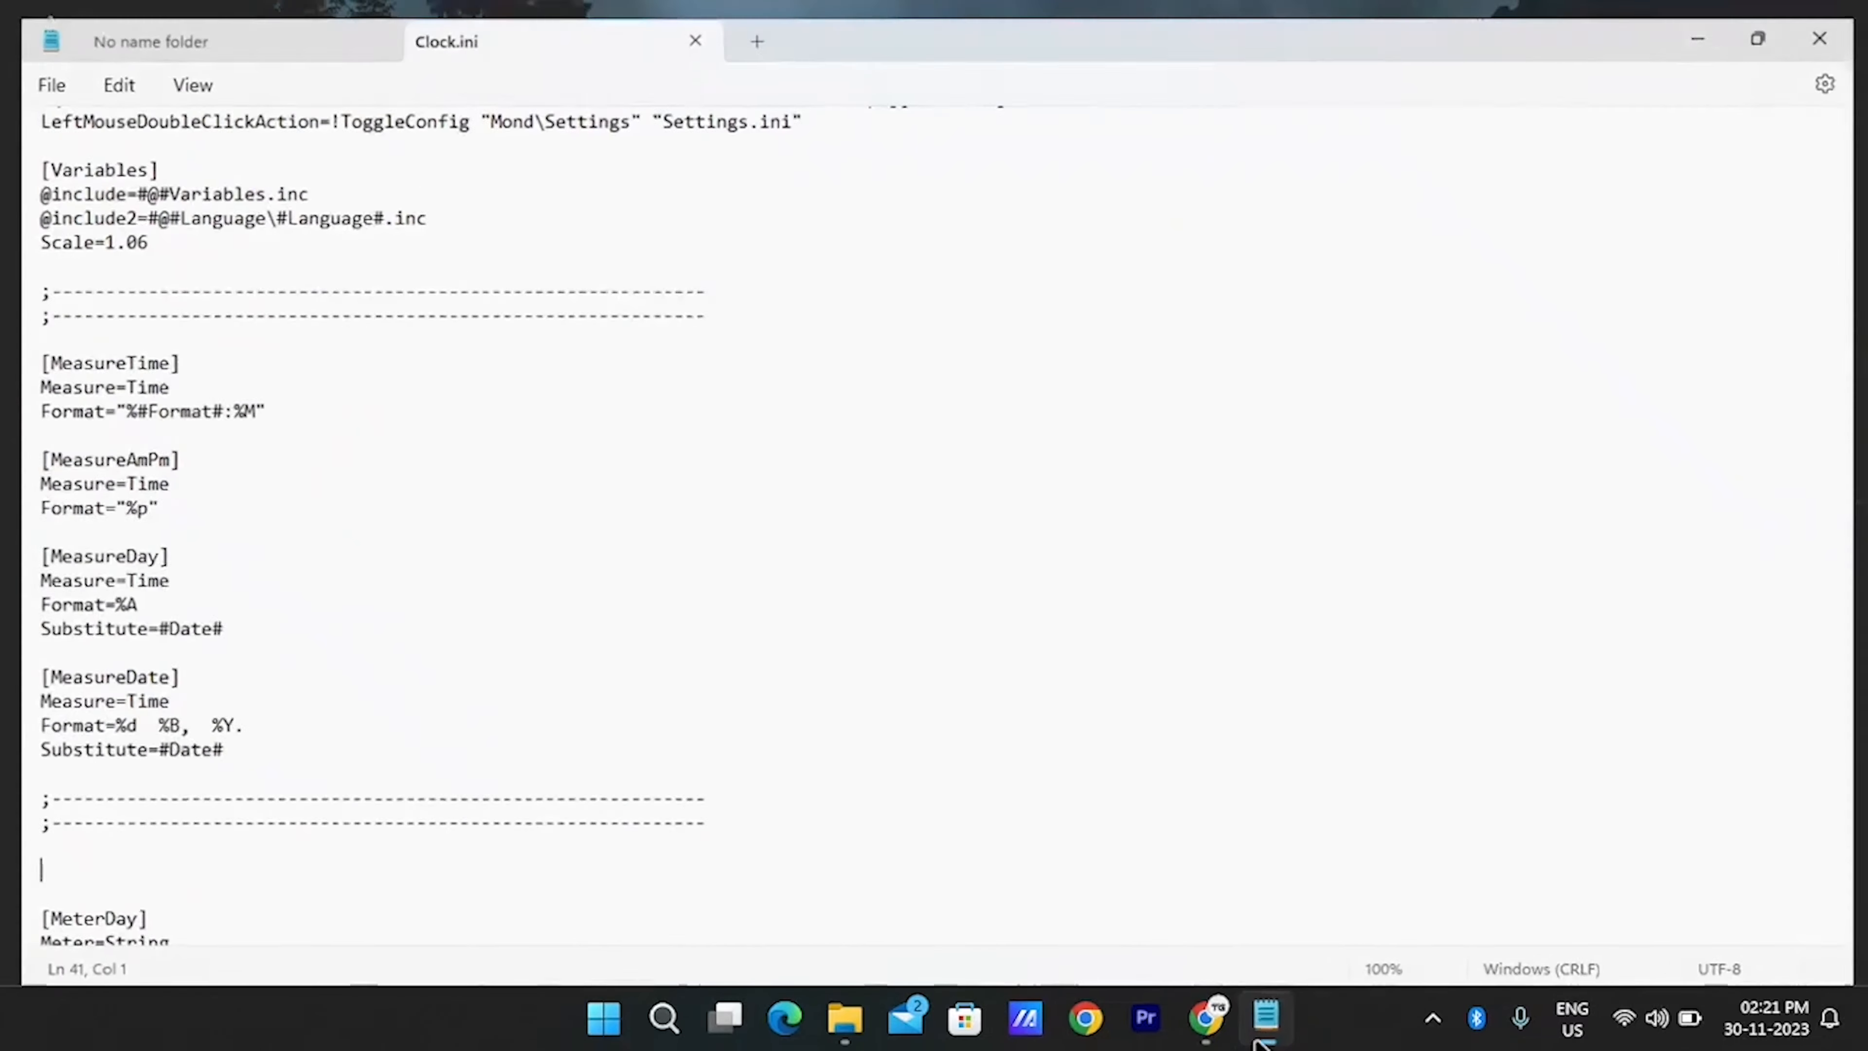
pyautogui.scroll(-1, 487, 392)
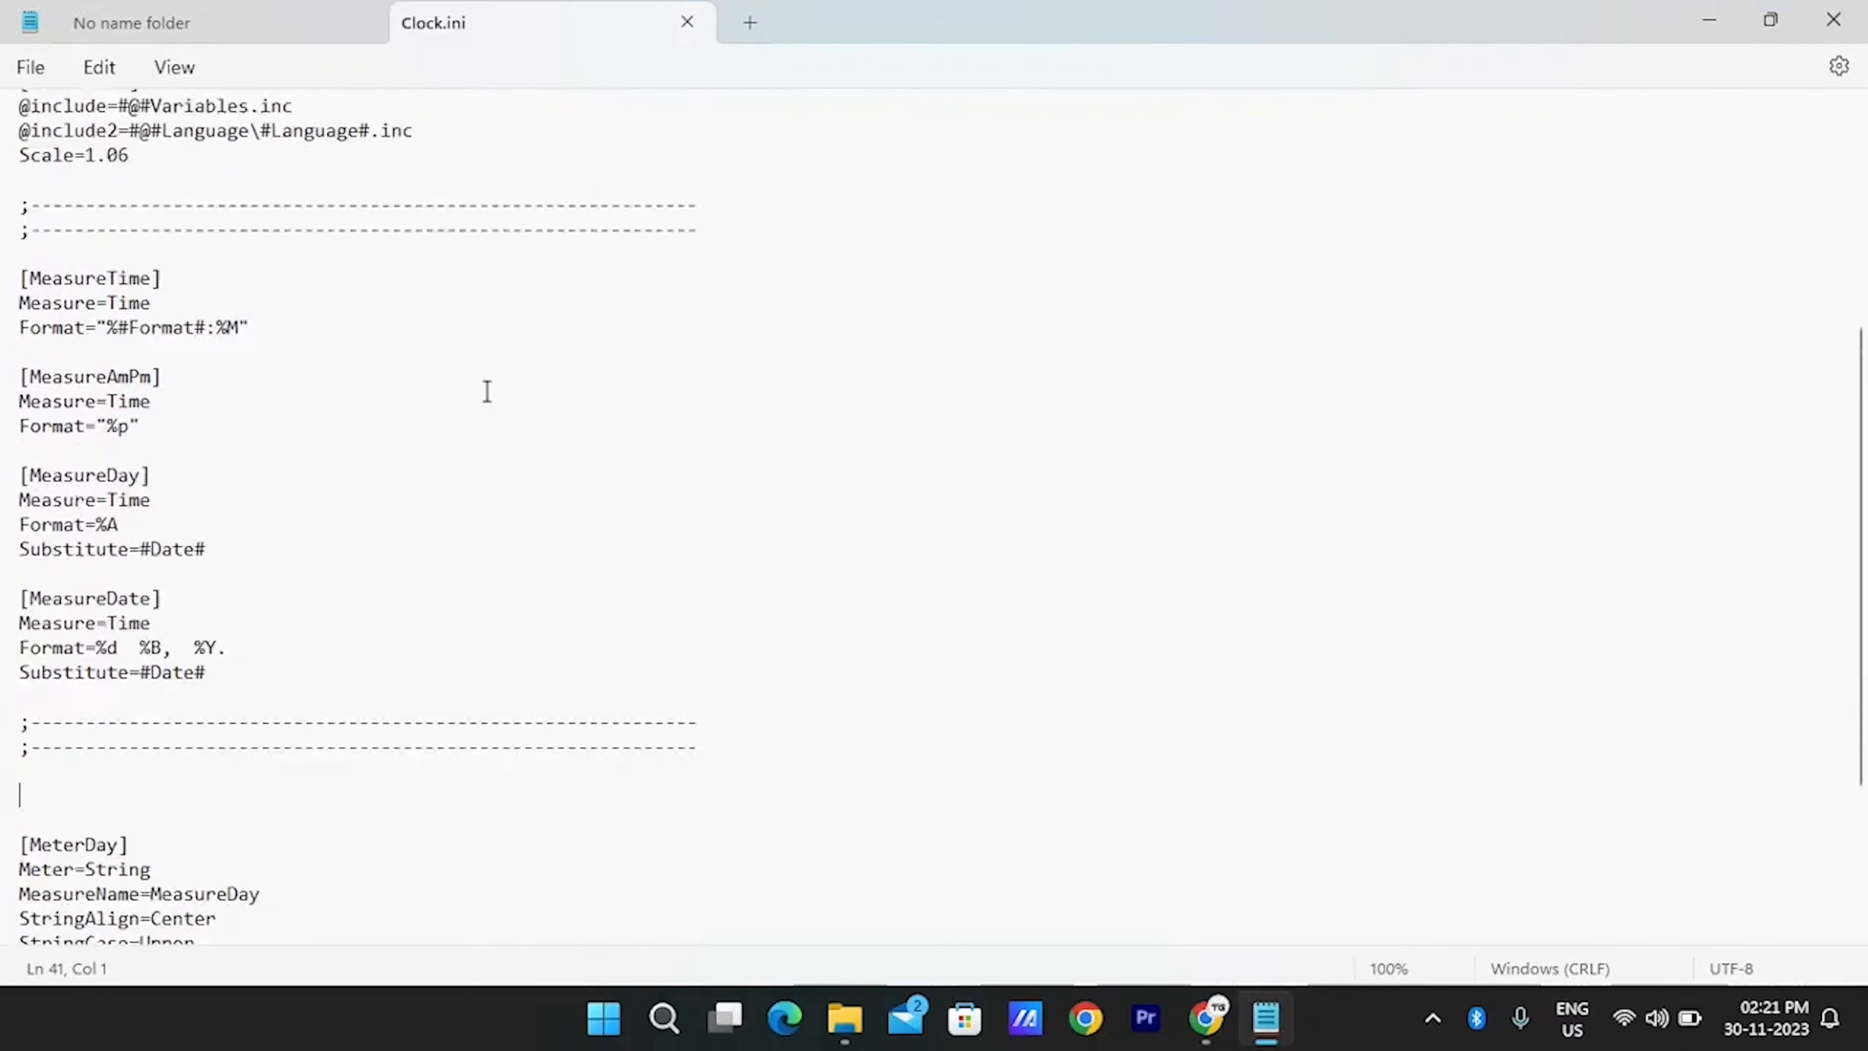
pyautogui.scroll(5, 487, 391)
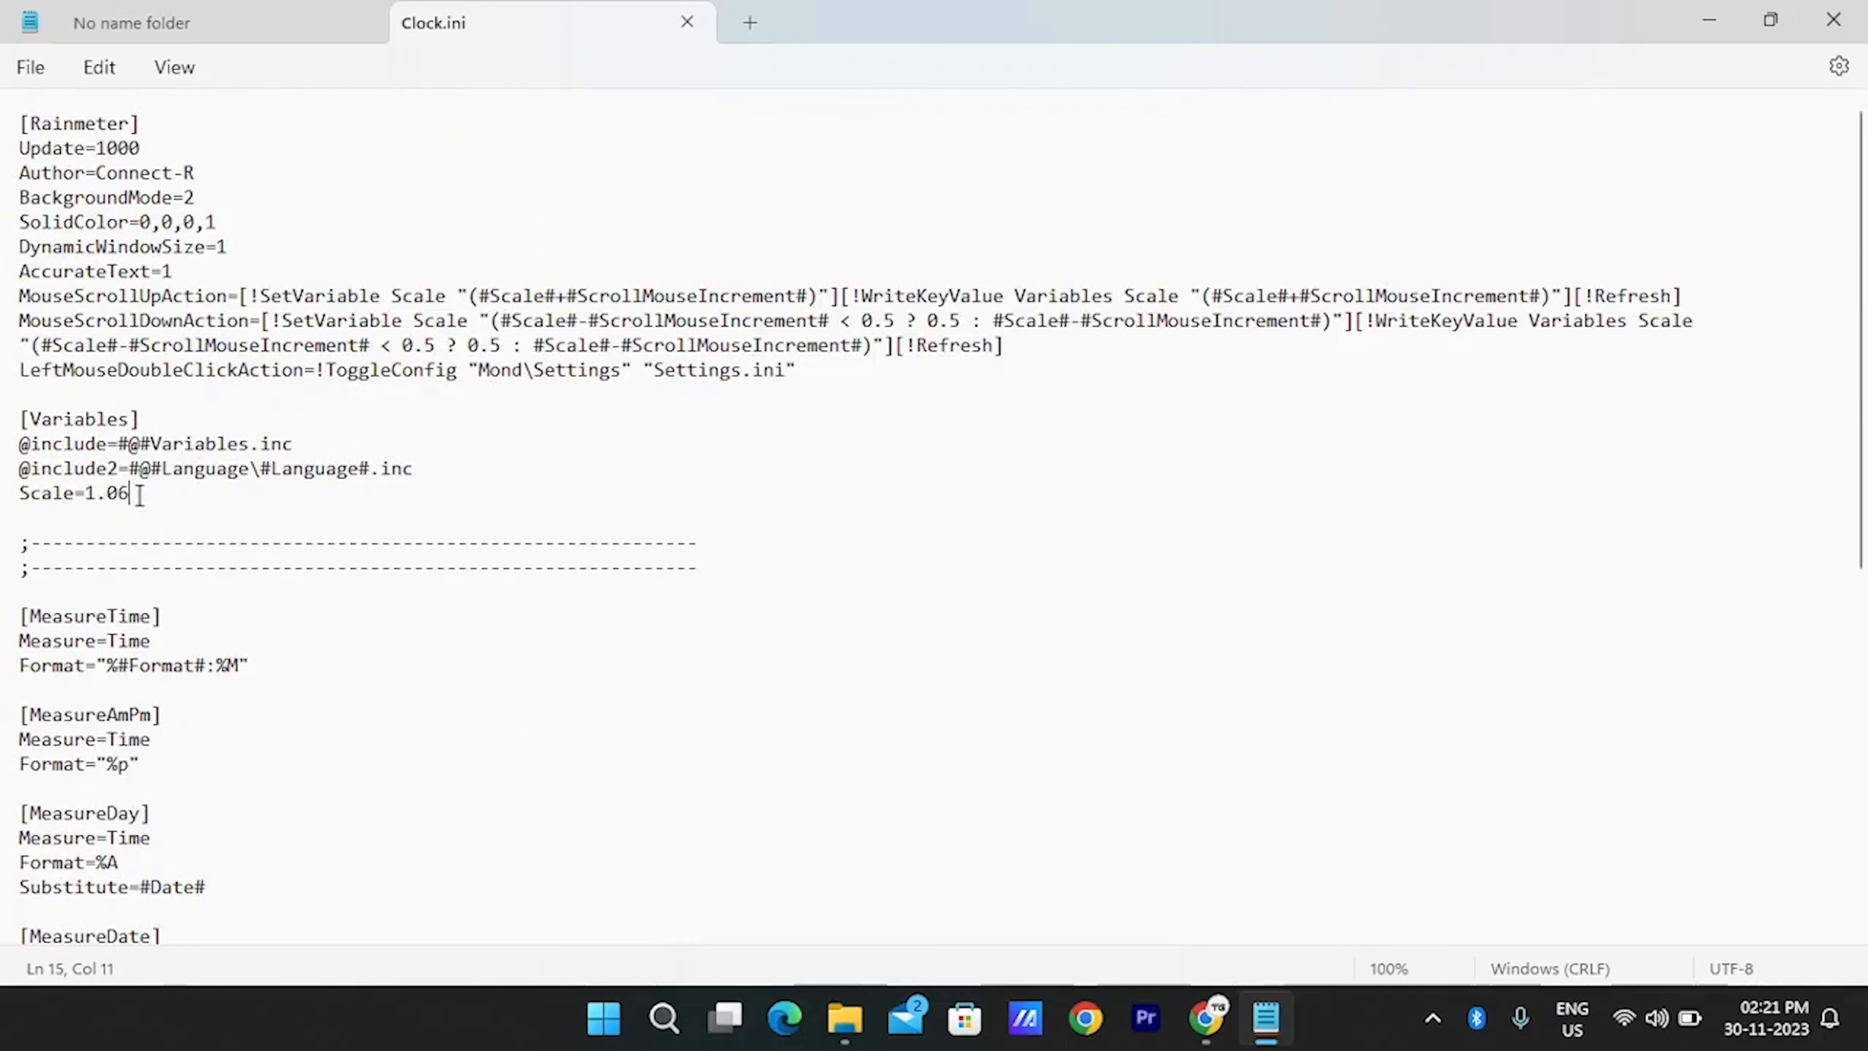
pyautogui.press('BackSpace')
pyautogui.press('BackSpace')
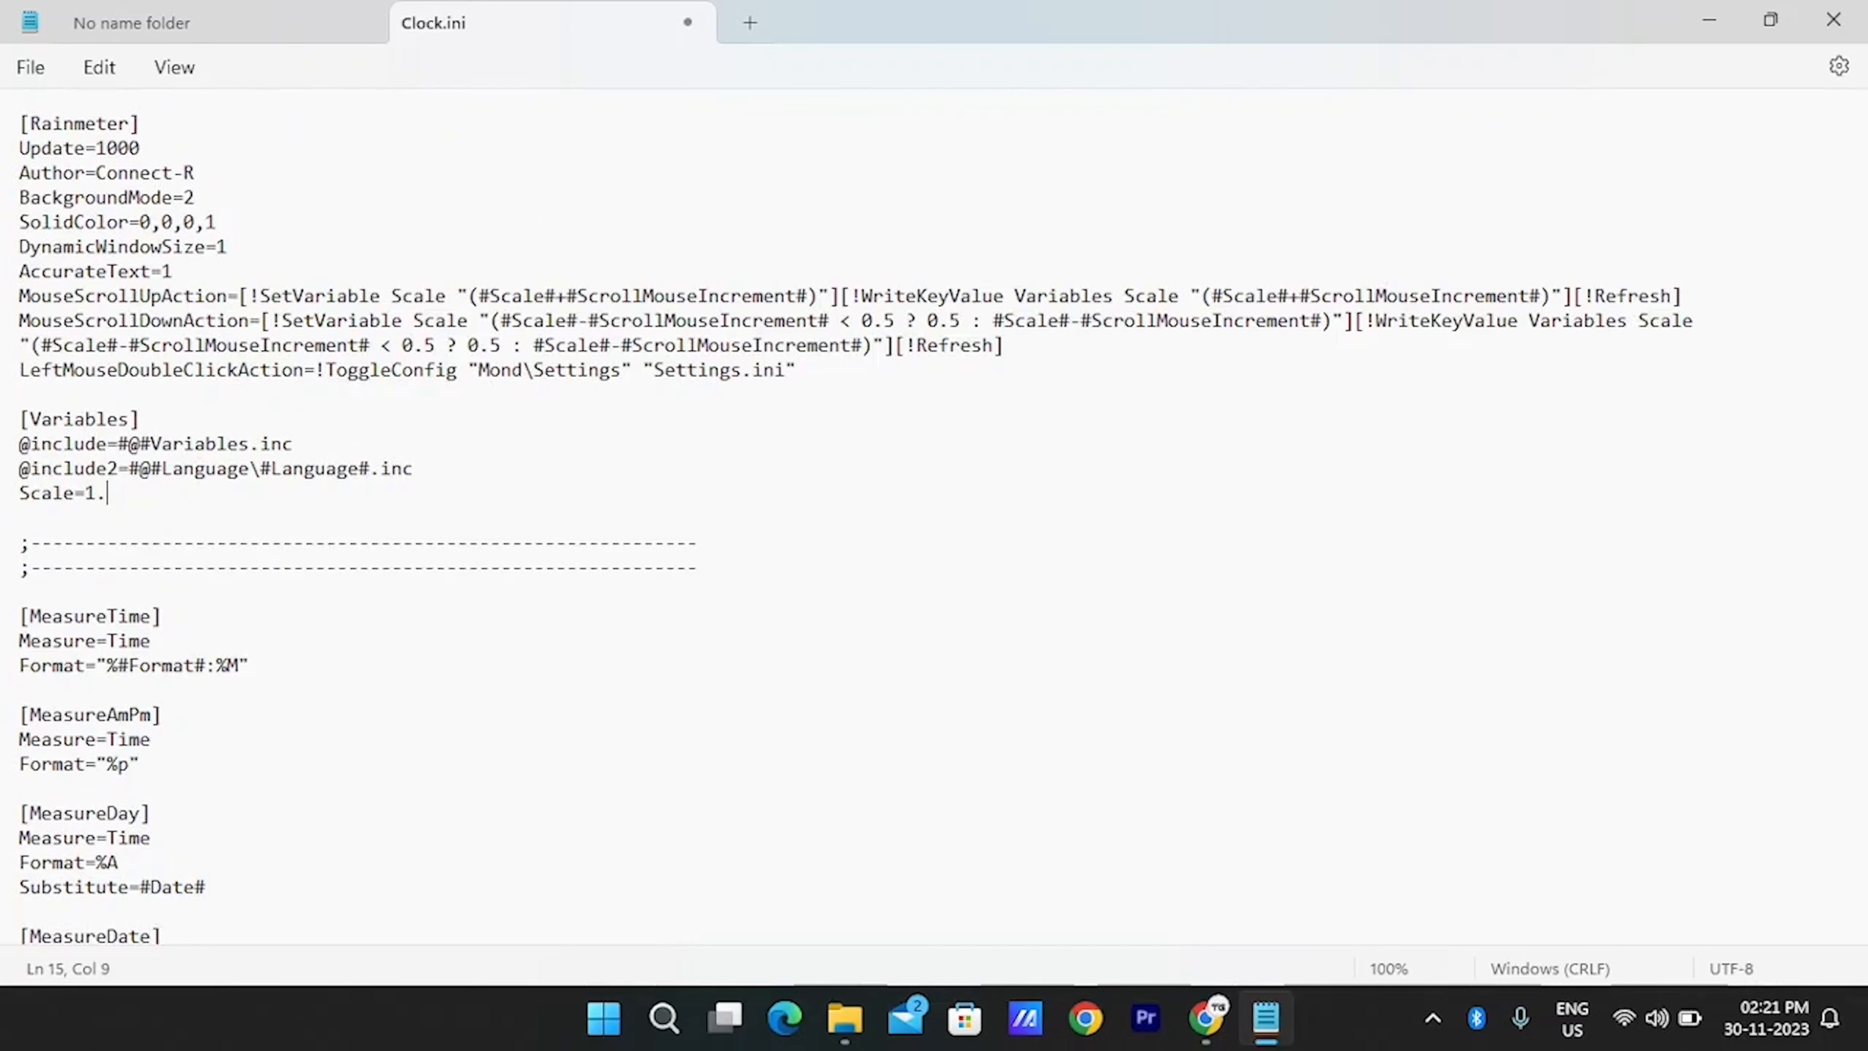
pyautogui.hotkey('ctrl', 's')
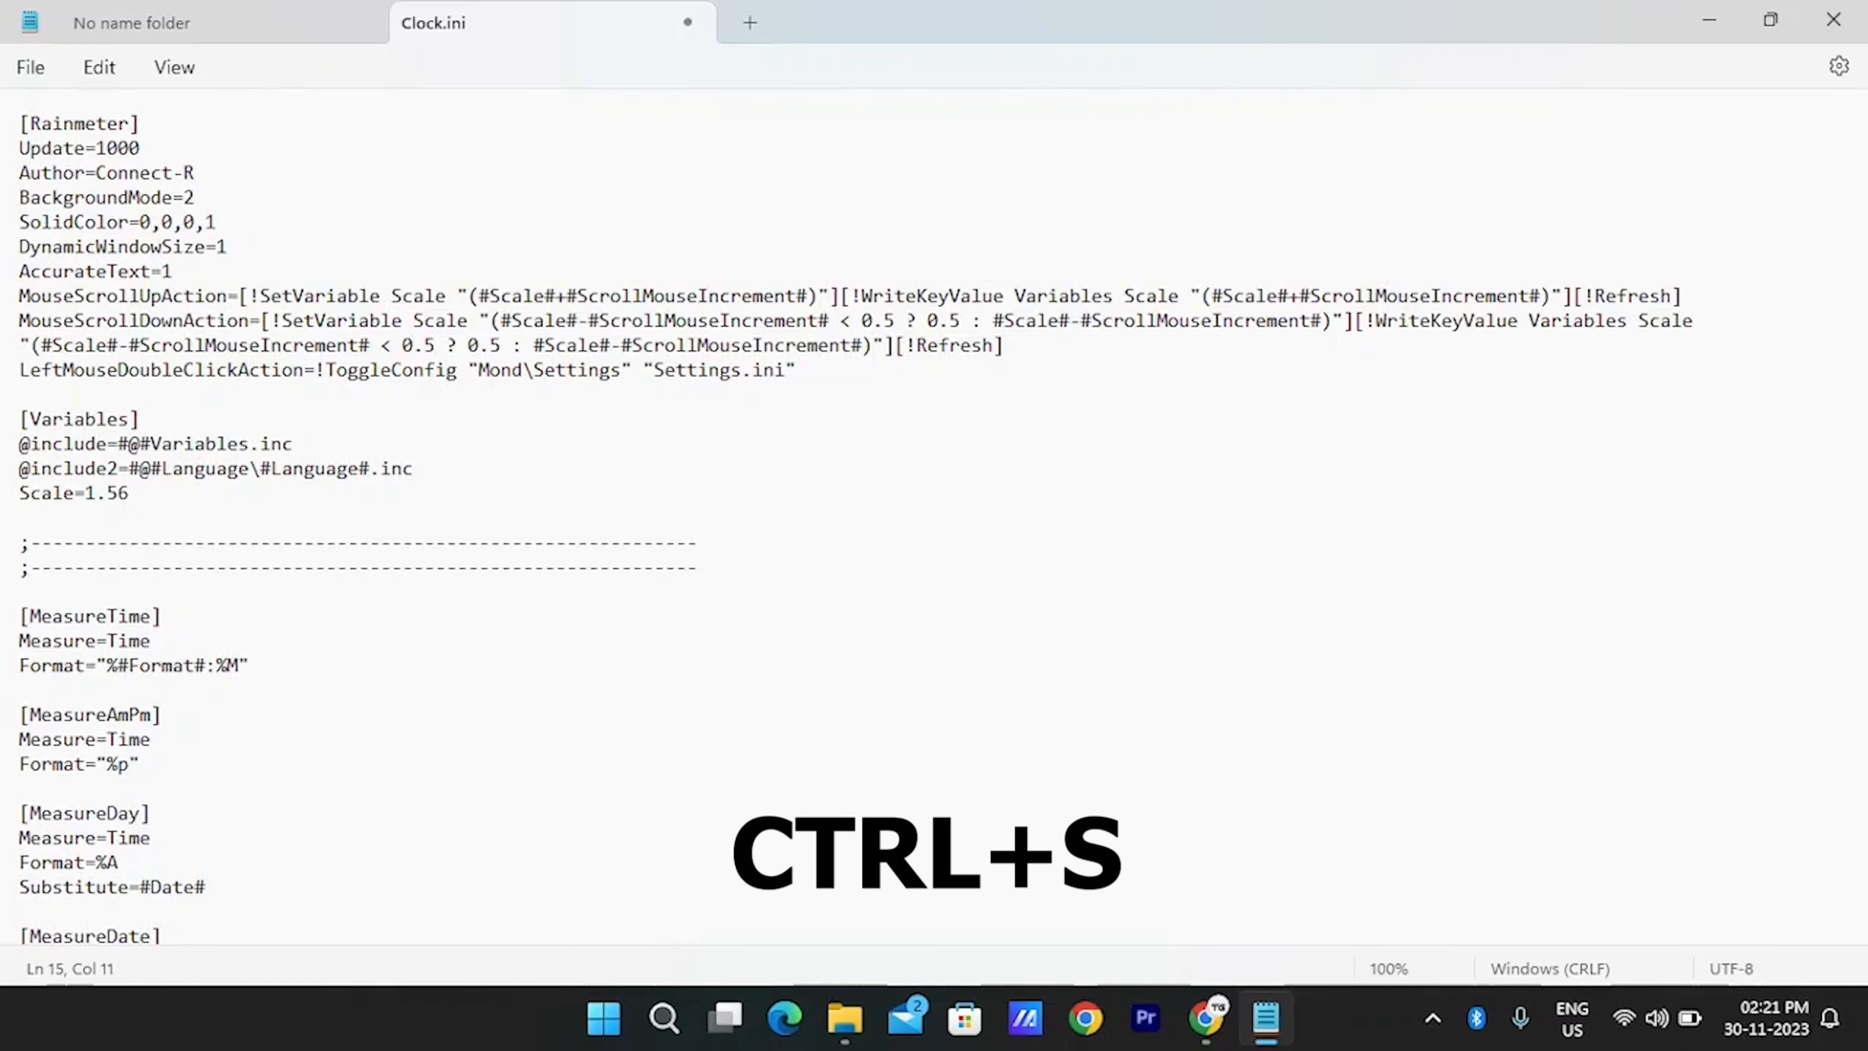
# Return to the desktop, refresh the Mond clock skin and centre the enlarged weekday text near the upper edge
pyautogui.press('super+d')
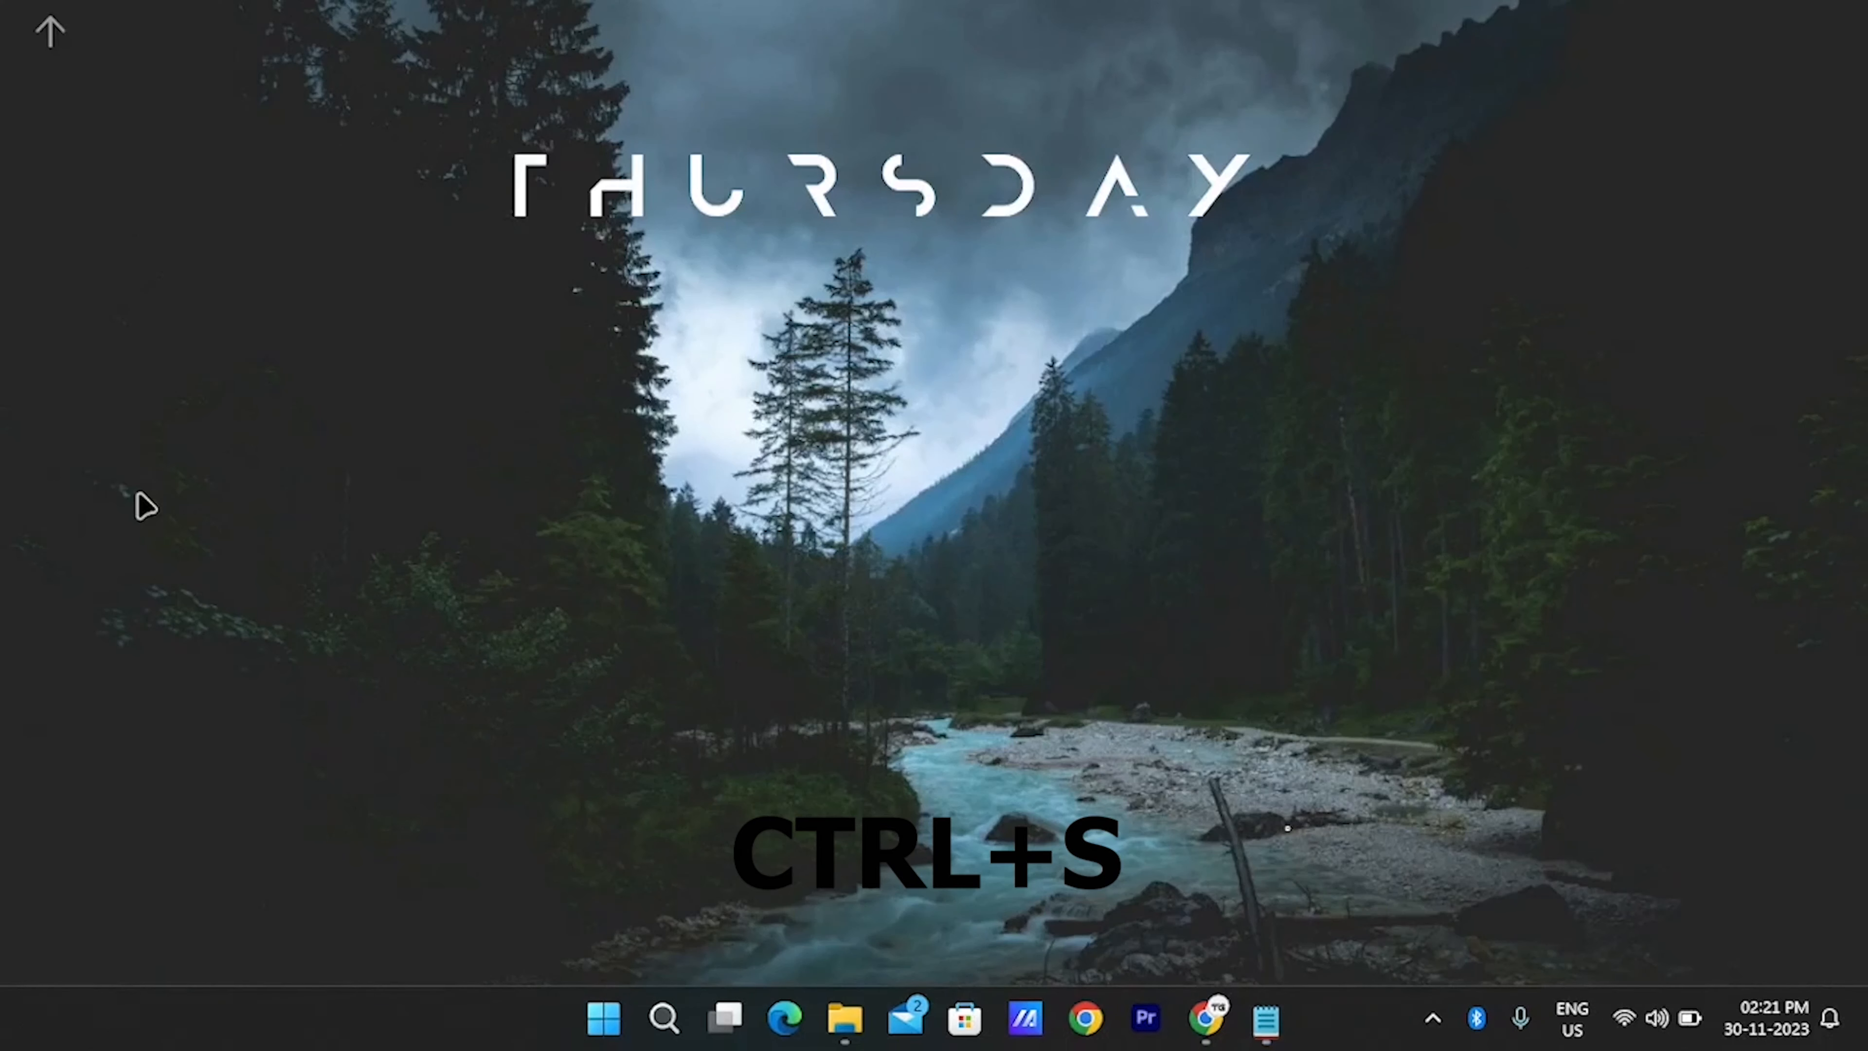
pyautogui.rightClick(806, 192)
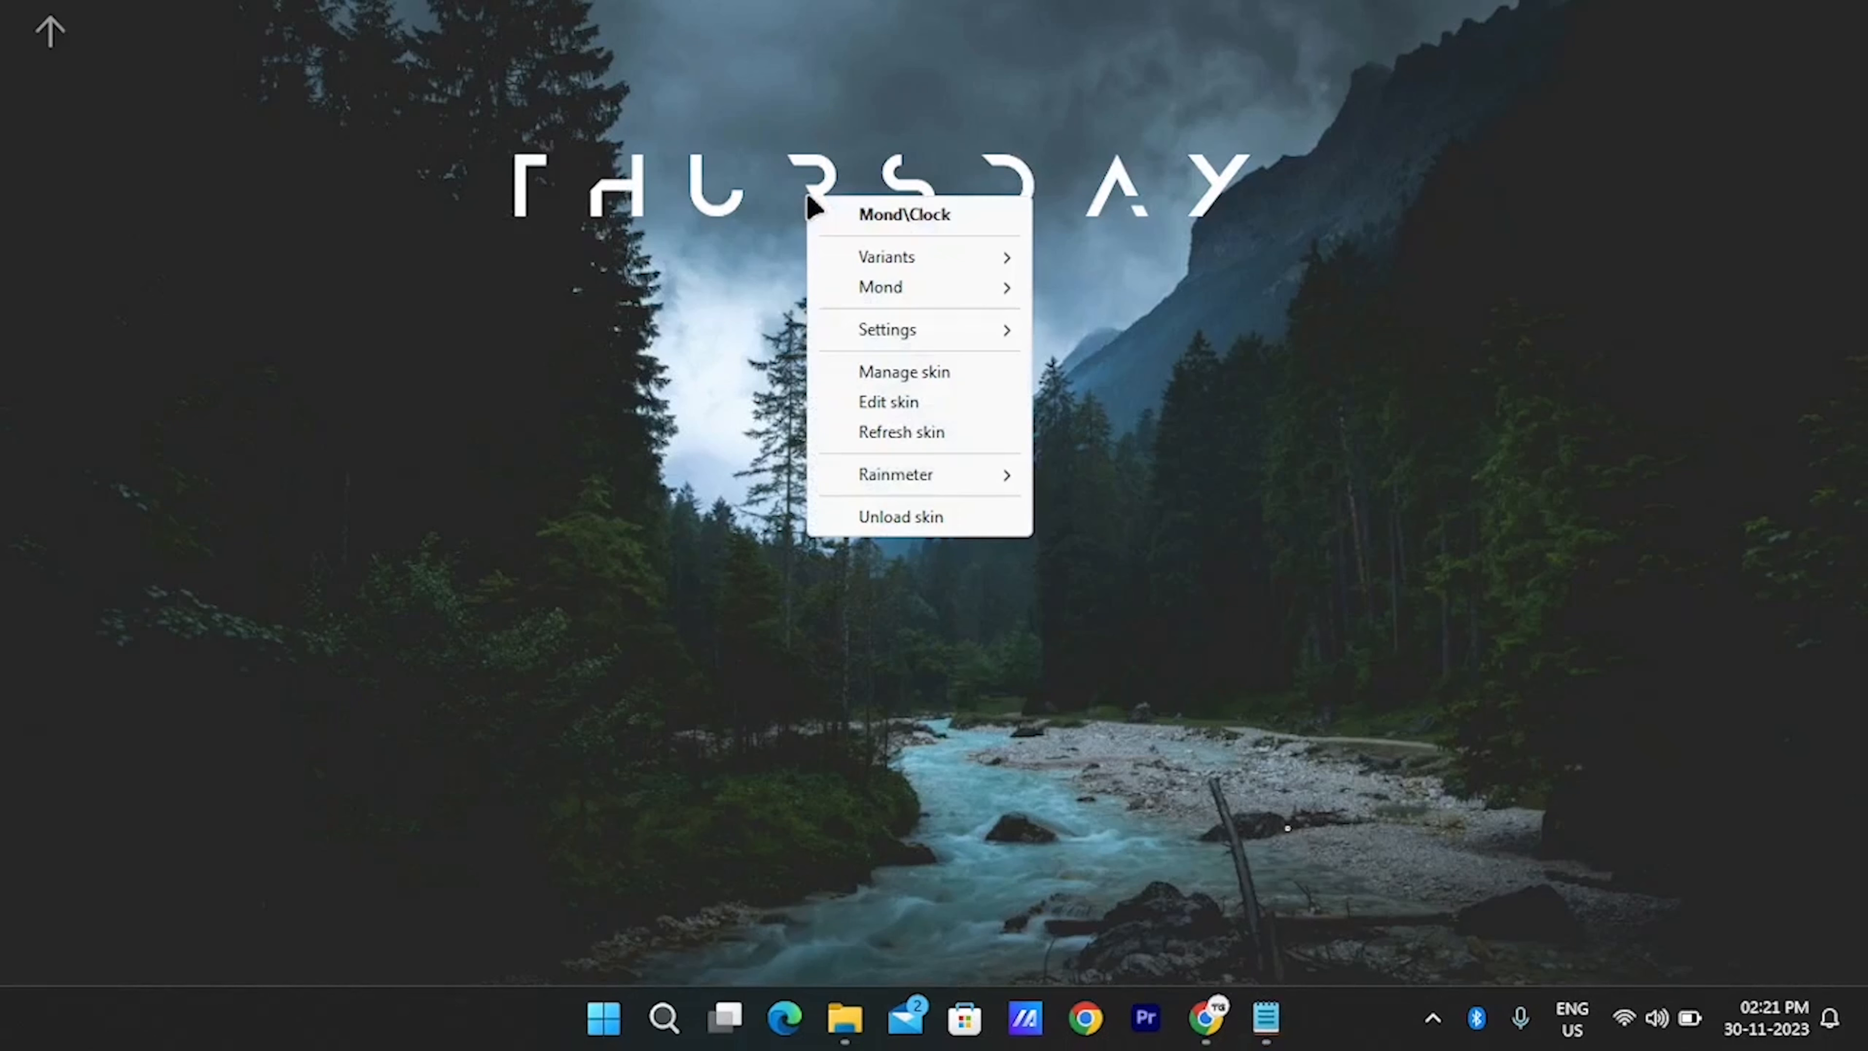
pyautogui.click(929, 434)
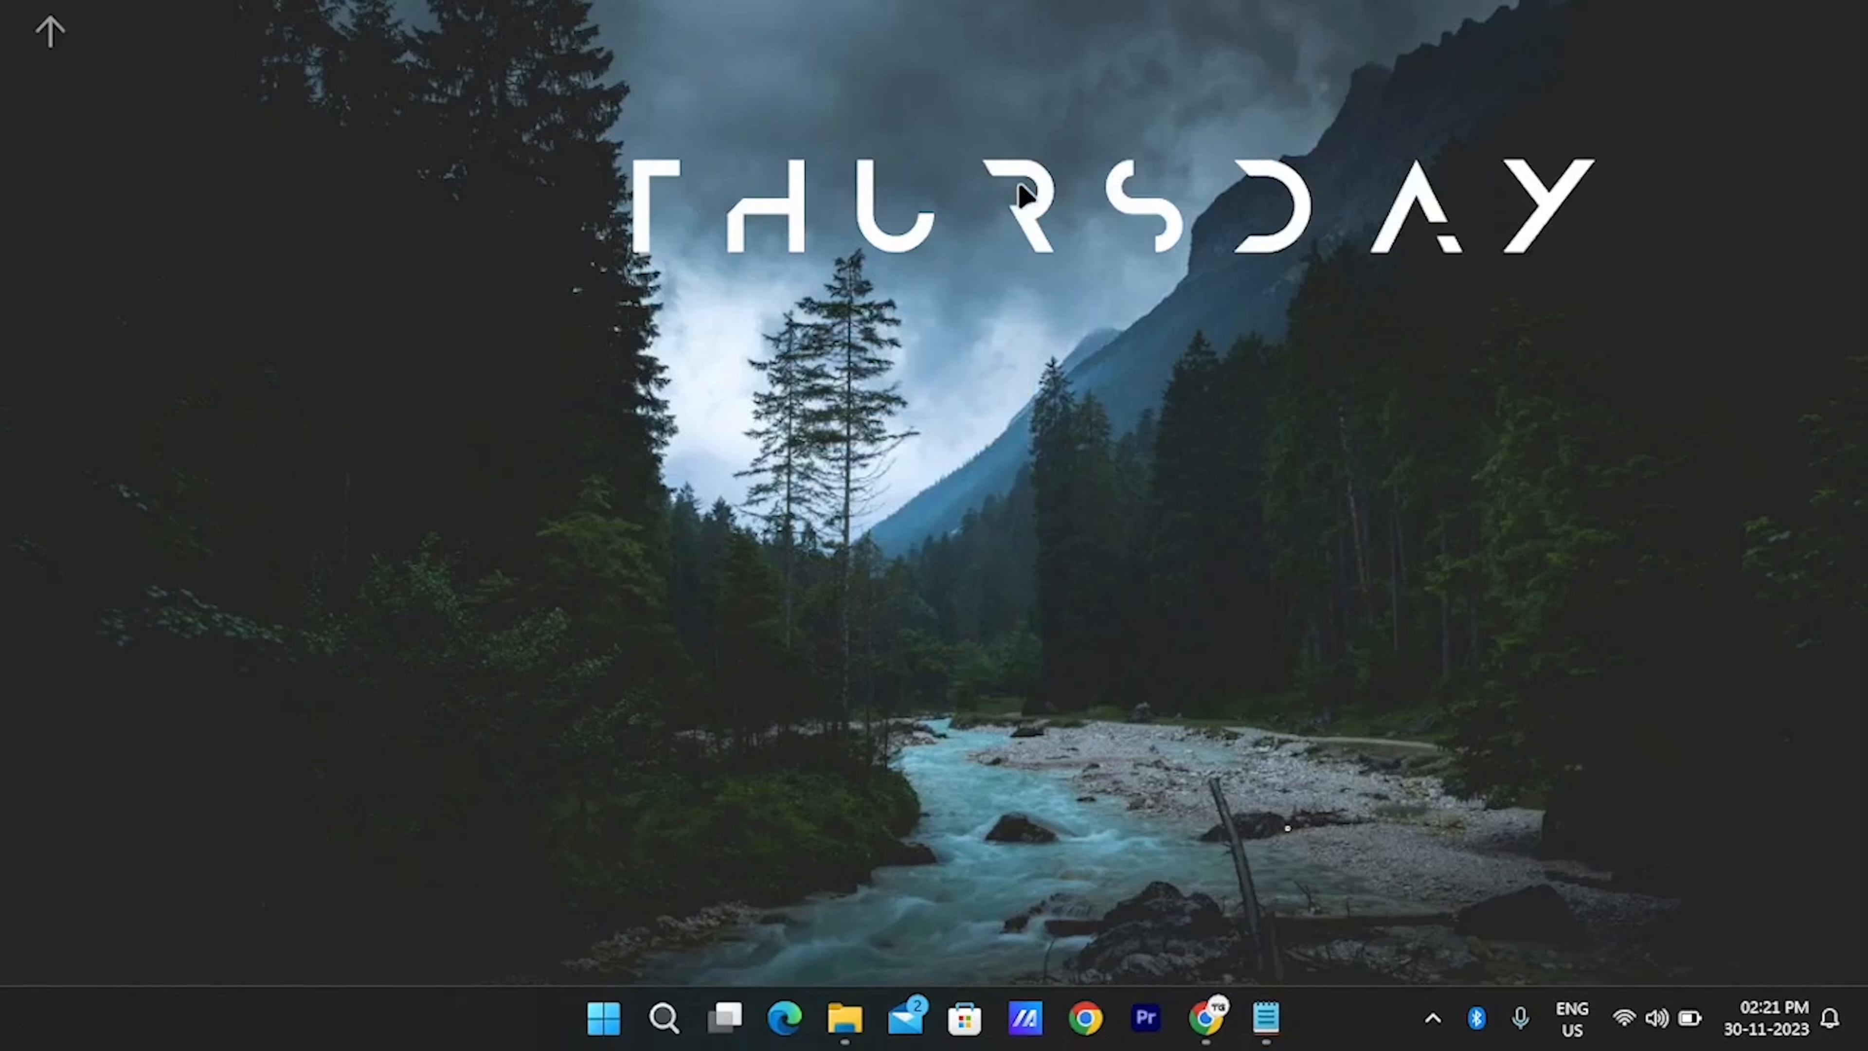
pyautogui.moveTo(765, 159); pyautogui.dragTo(850, 200)
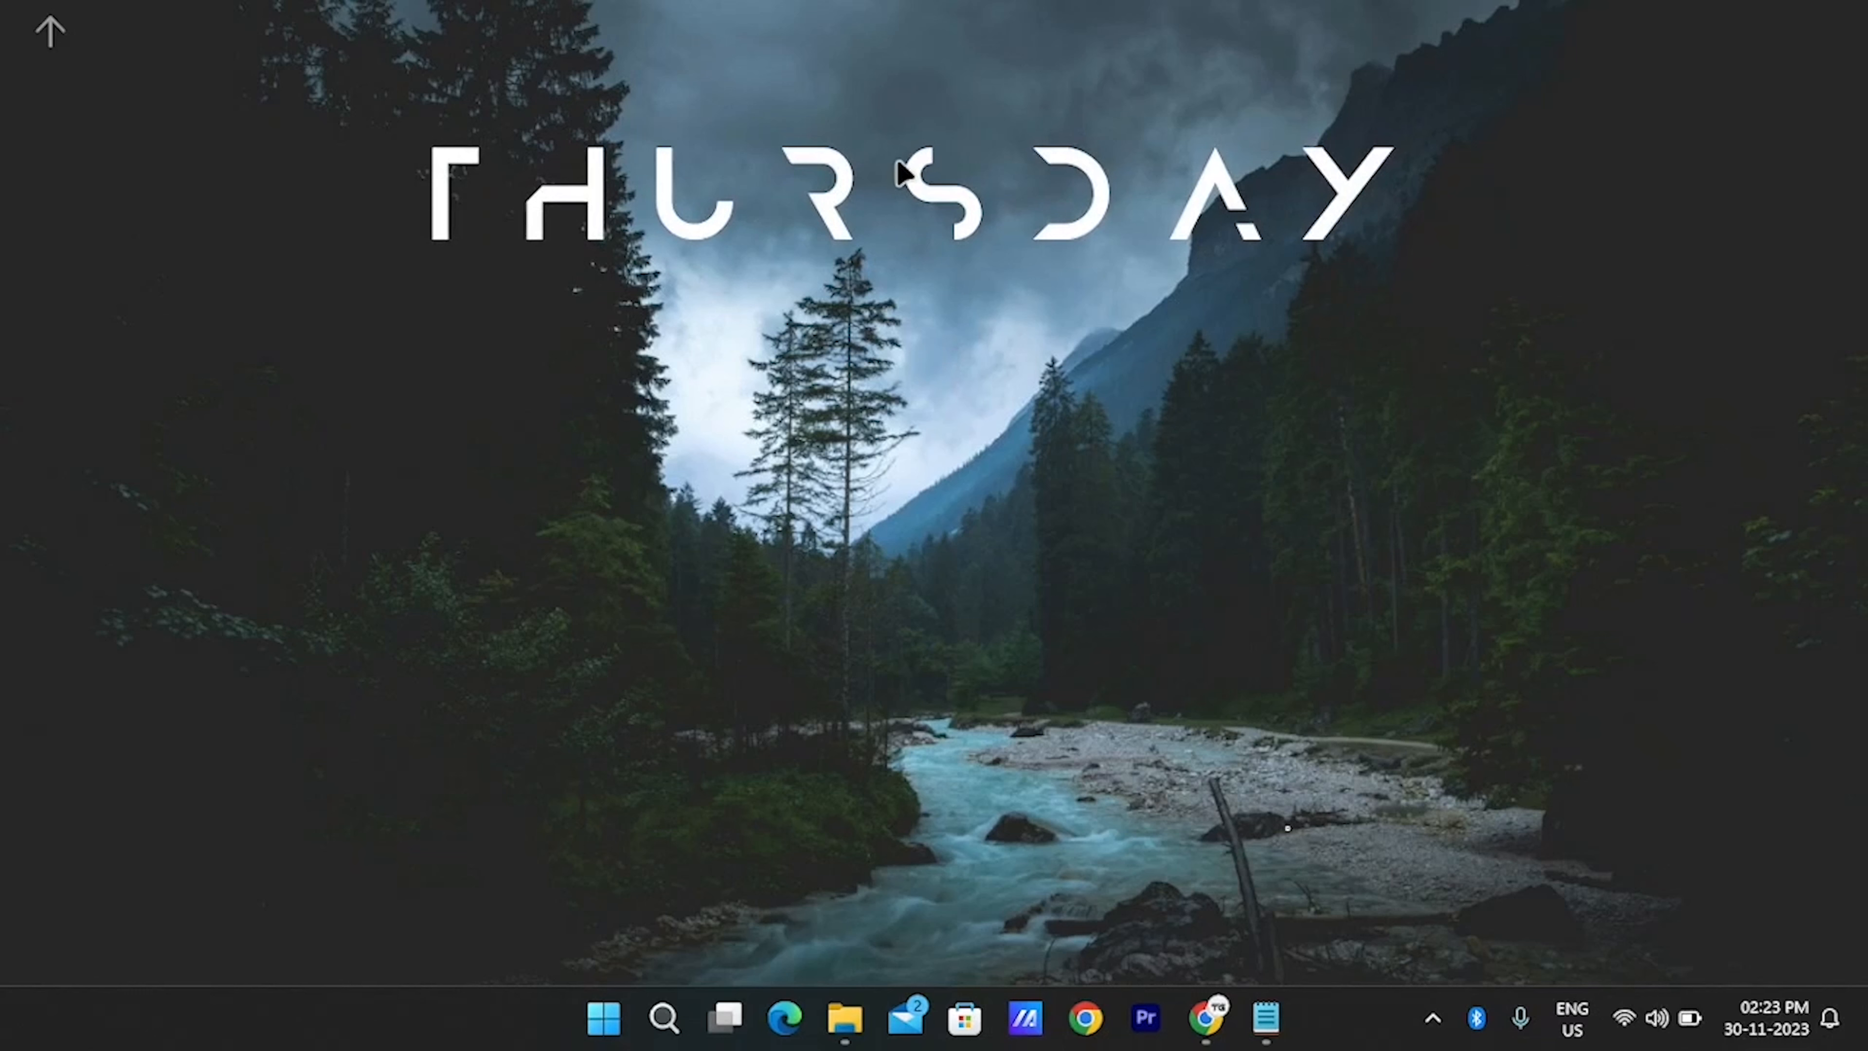
pyautogui.moveTo(899, 173); pyautogui.dragTo(926, 169)
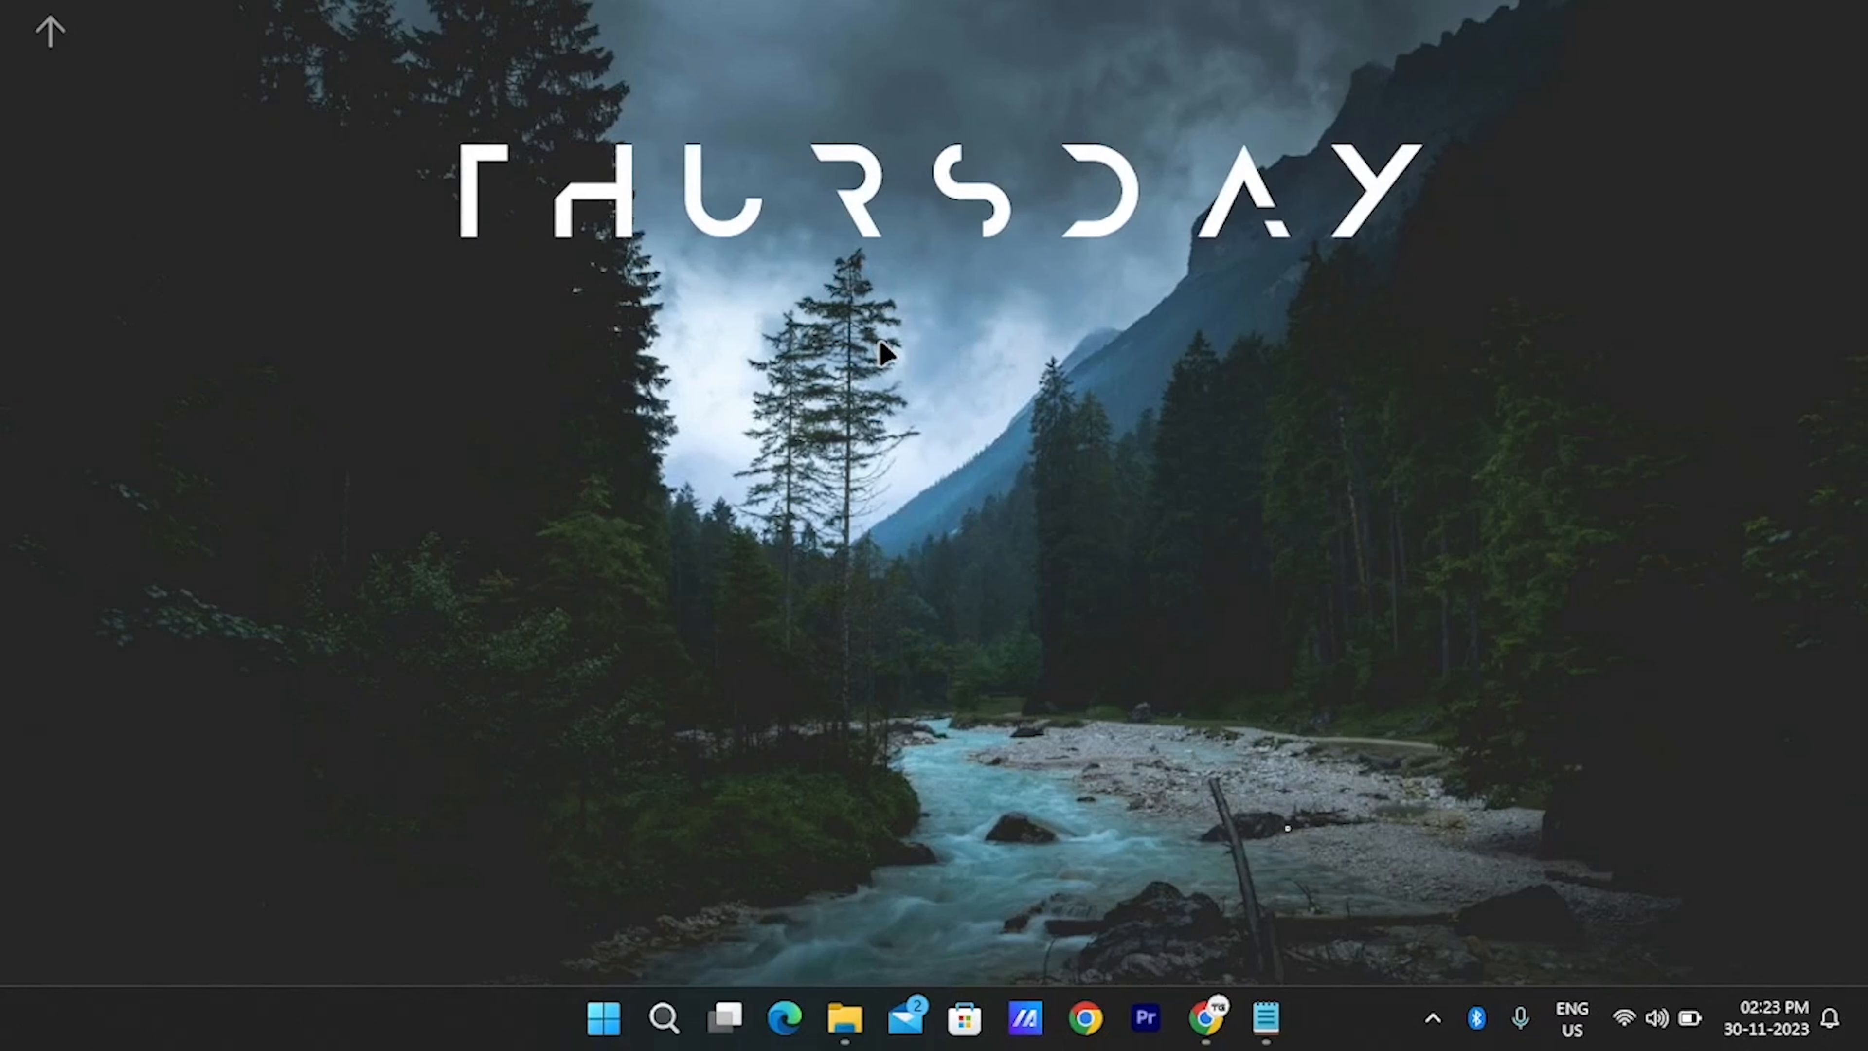